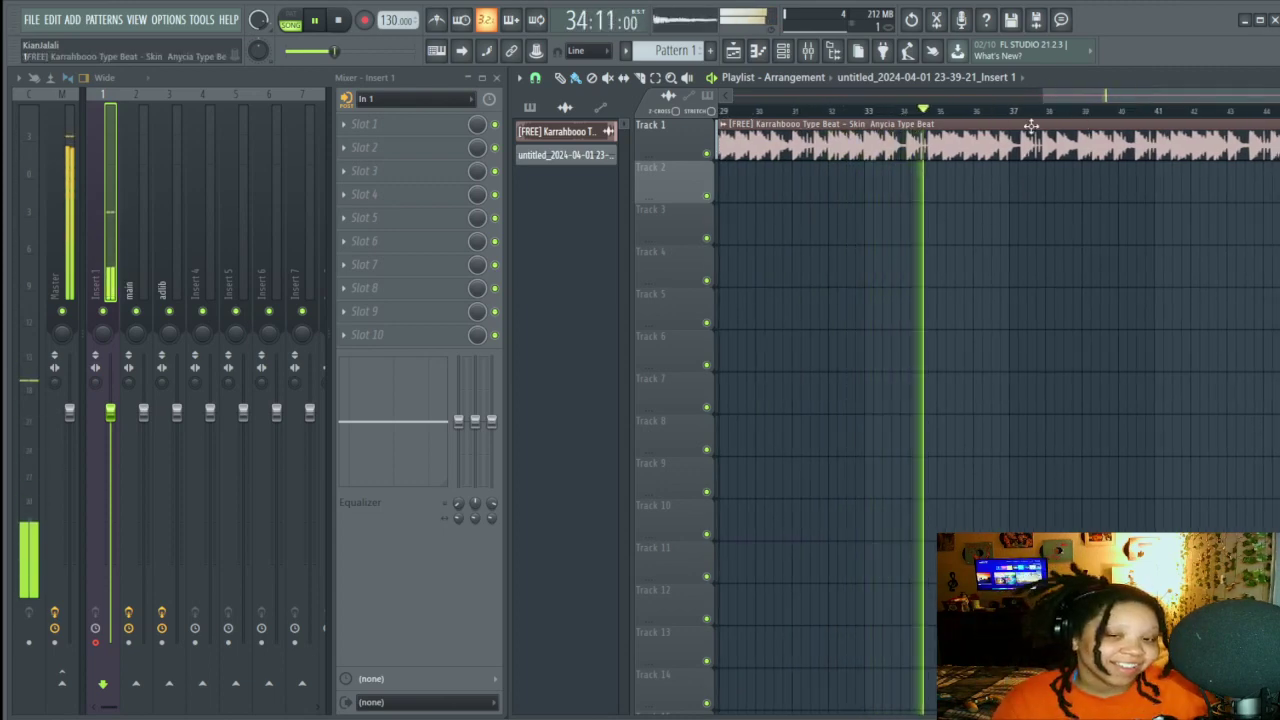
Step: Listen through the beat on Track 1, reviewing its waveform up to about bar 69 and jumping playback ahead to about bar 67
left_click_drag(1083, 105, 1163, 146)
left_click_drag(1183, 103, 1276, 152)
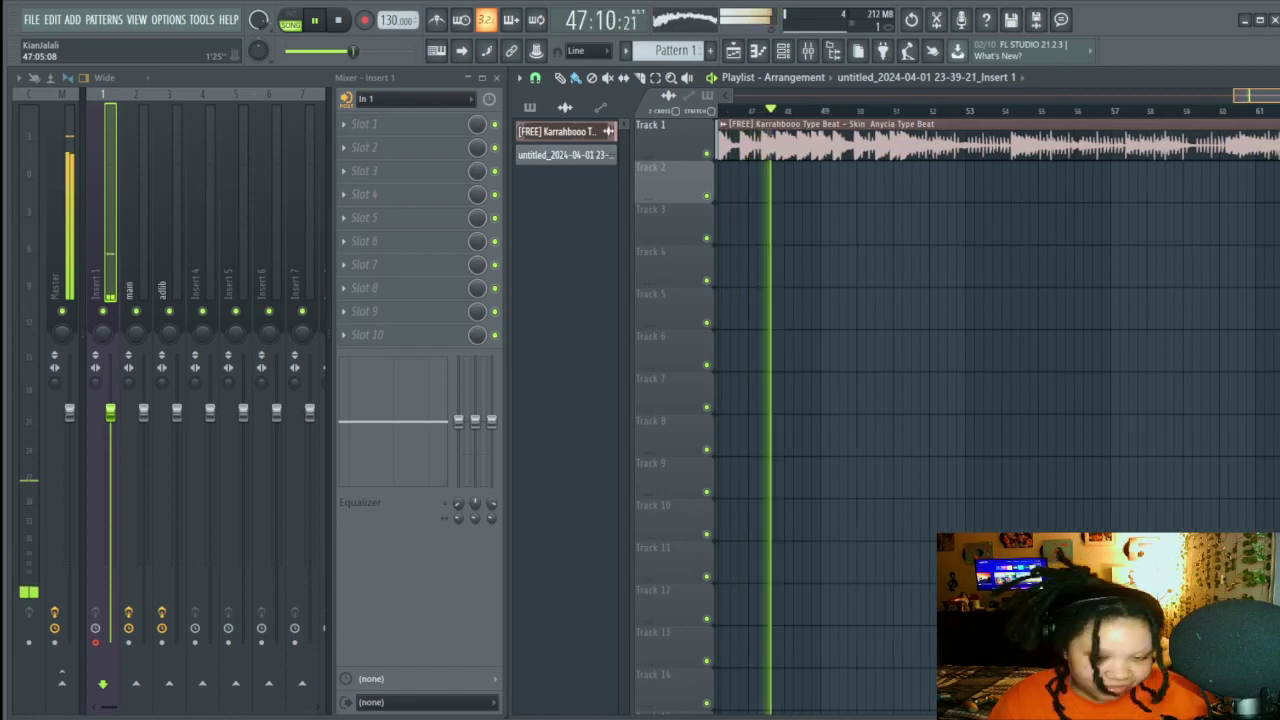
scroll(1200, 146, "left", 5)
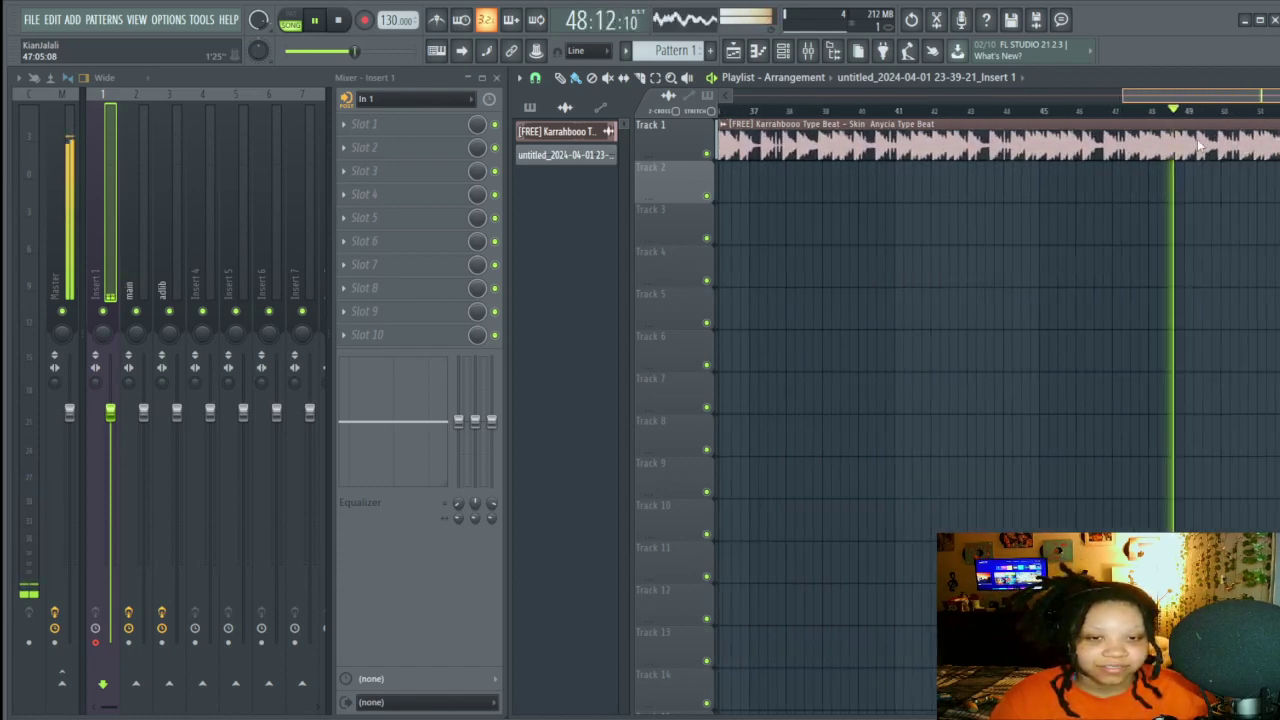
scroll(1200, 146, "right", 5)
scroll(1235, 155, "left", 4)
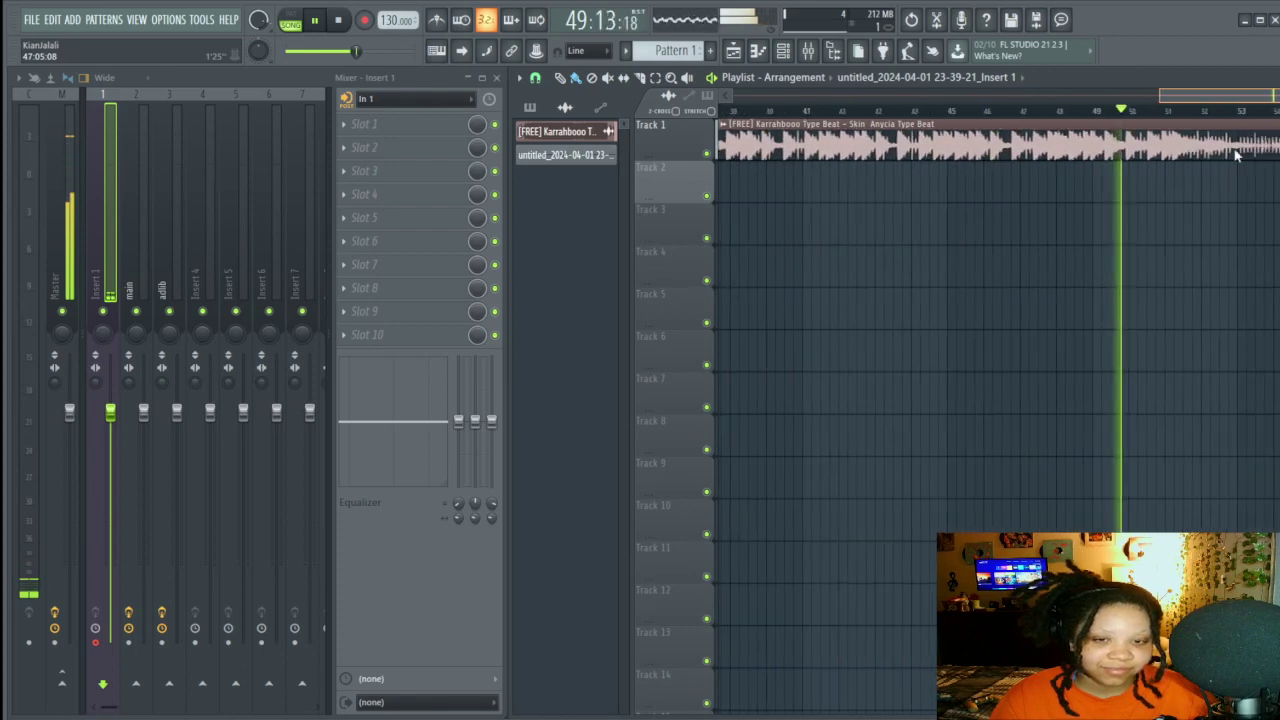
scroll(1235, 155, "right", 6)
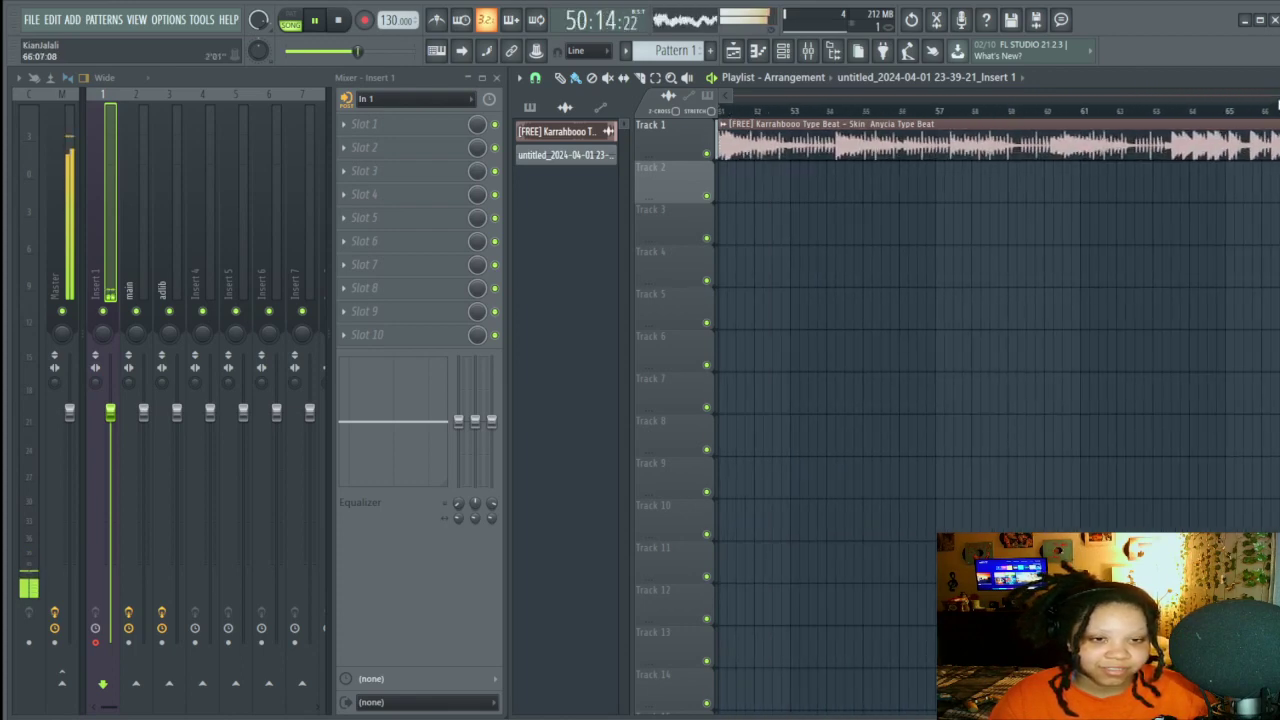
scroll(1235, 155, "left", 3)
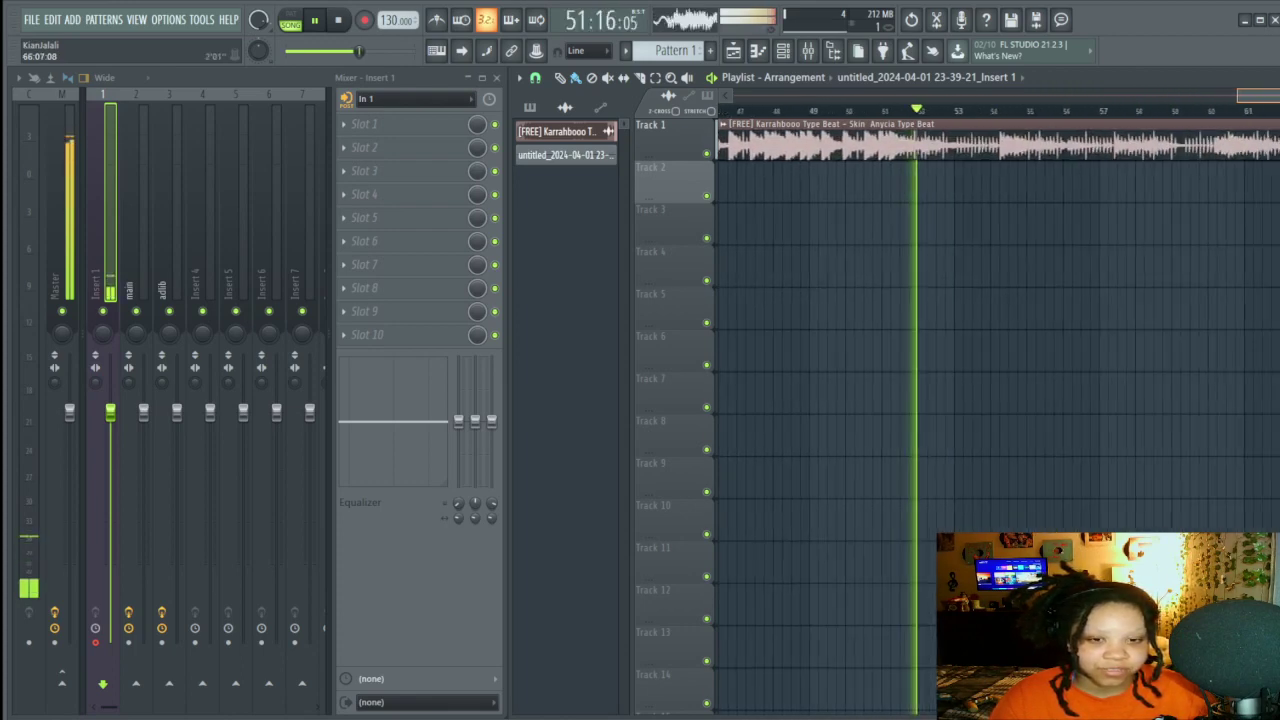
scroll(1235, 155, "left", 3)
scroll(1235, 155, "right", 6)
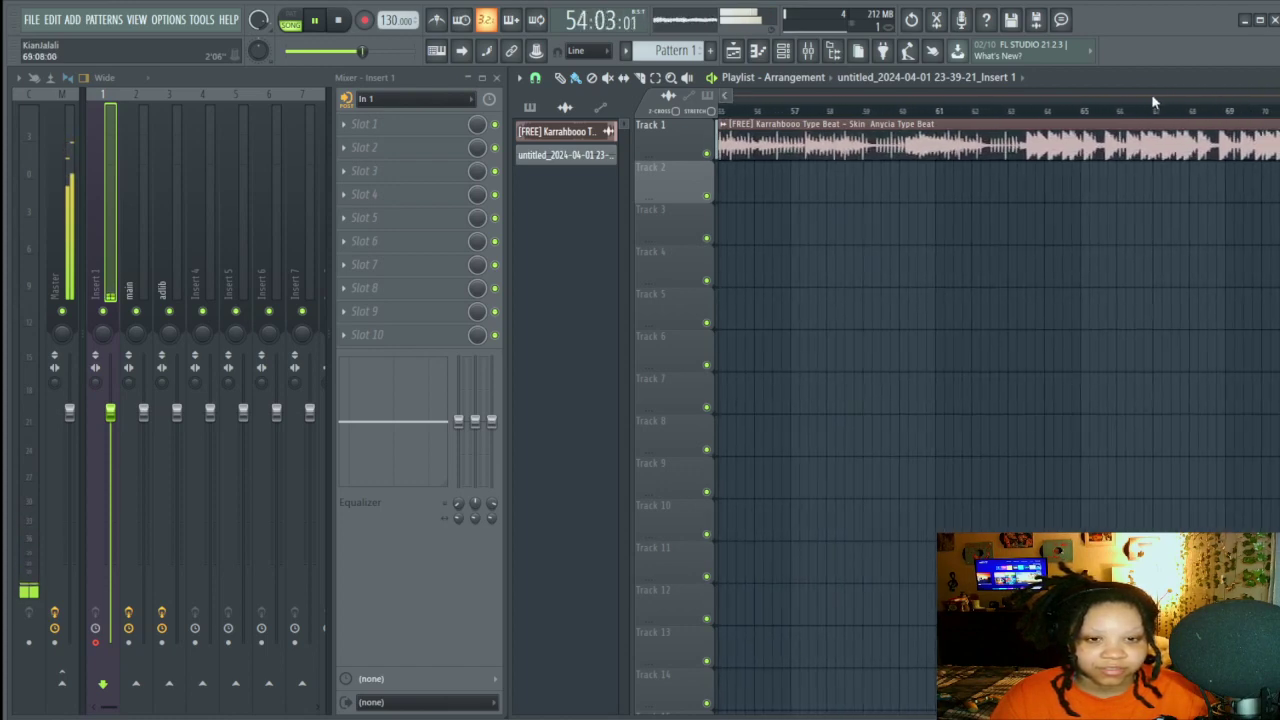
left_click(1104, 99)
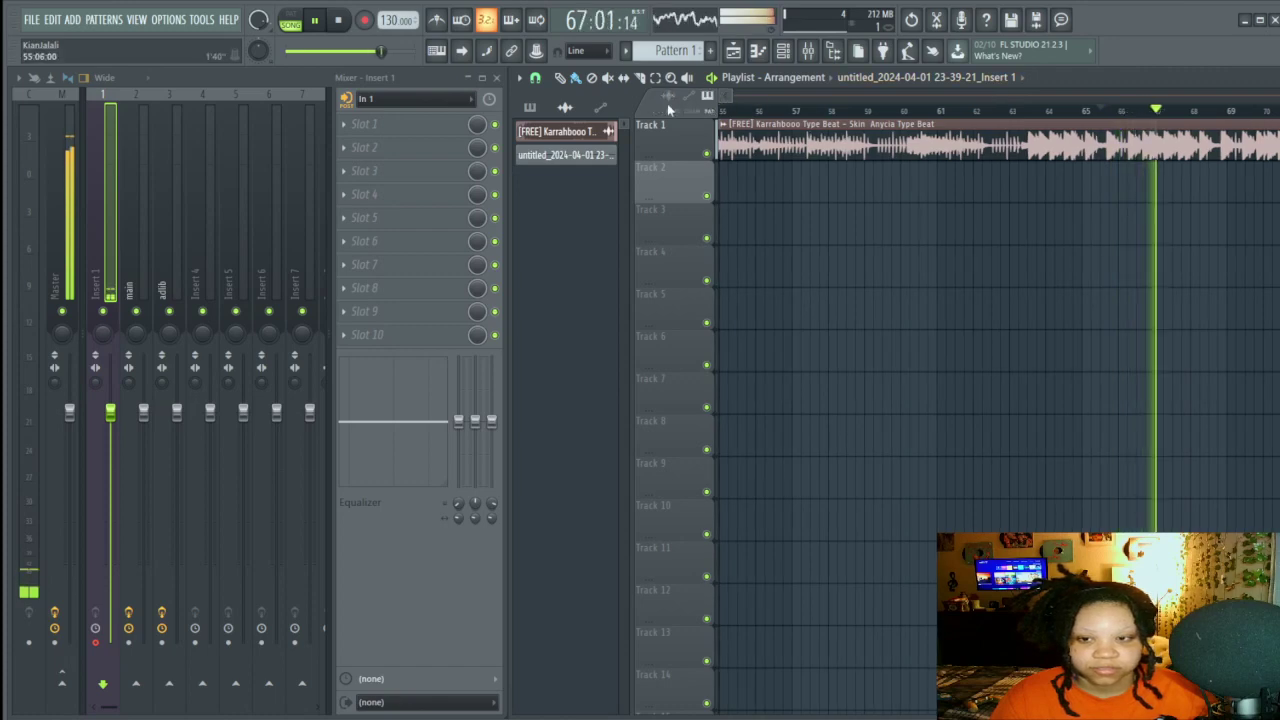
Step: Stop playback and return the playhead to the start of the arrangement
scroll(700, 110, "down", 2)
scroll(800, 118, "down", 2)
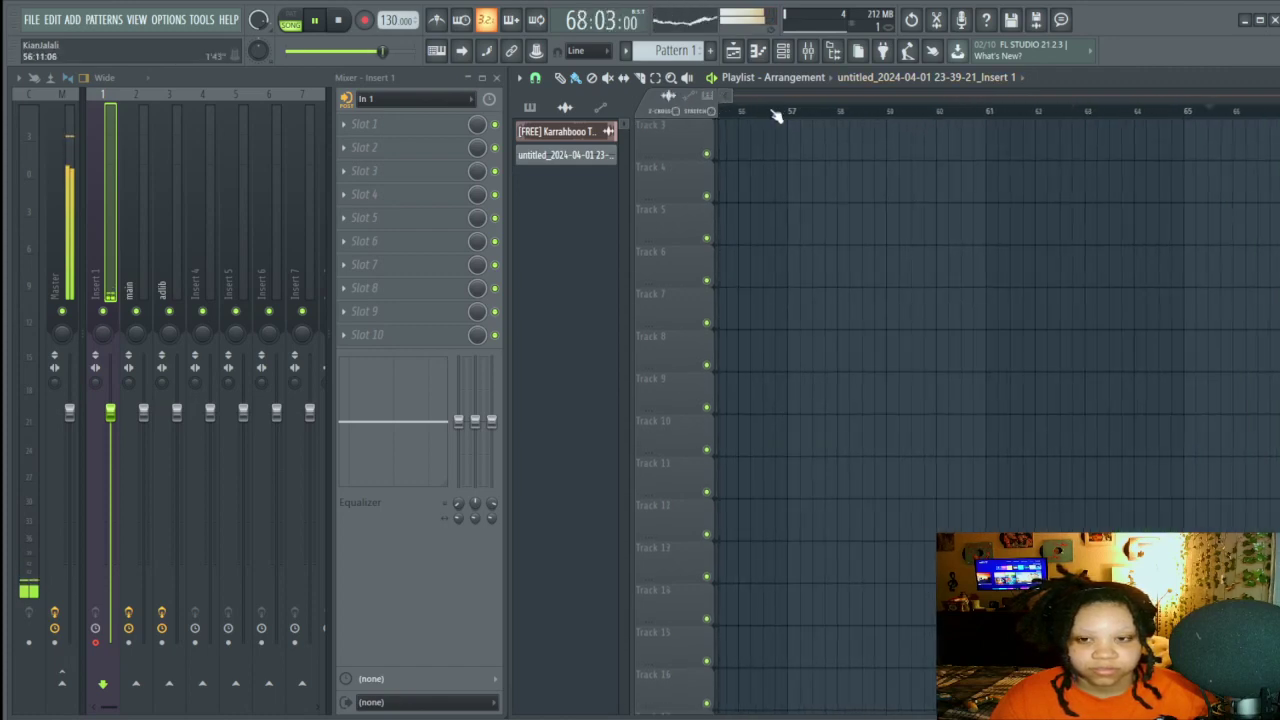
scroll(810, 118, "down", 4)
scroll(885, 160, "up", 2)
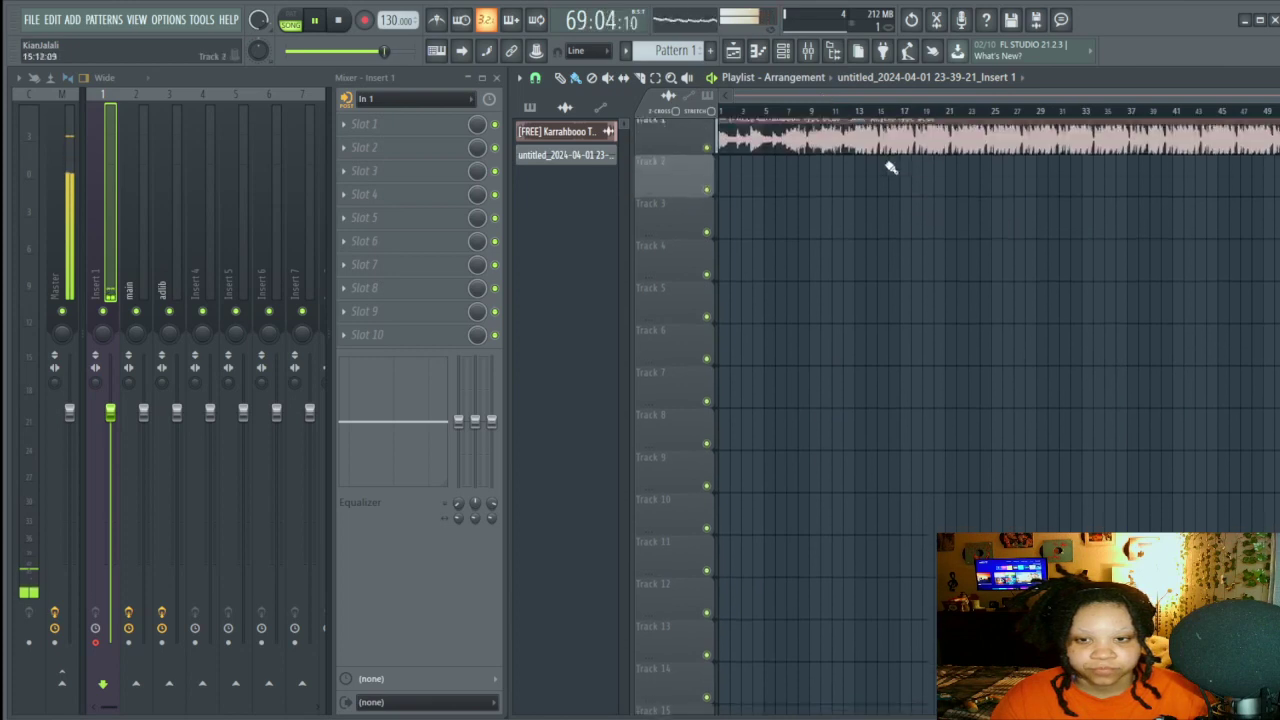
left_click(768, 116)
left_click(339, 20)
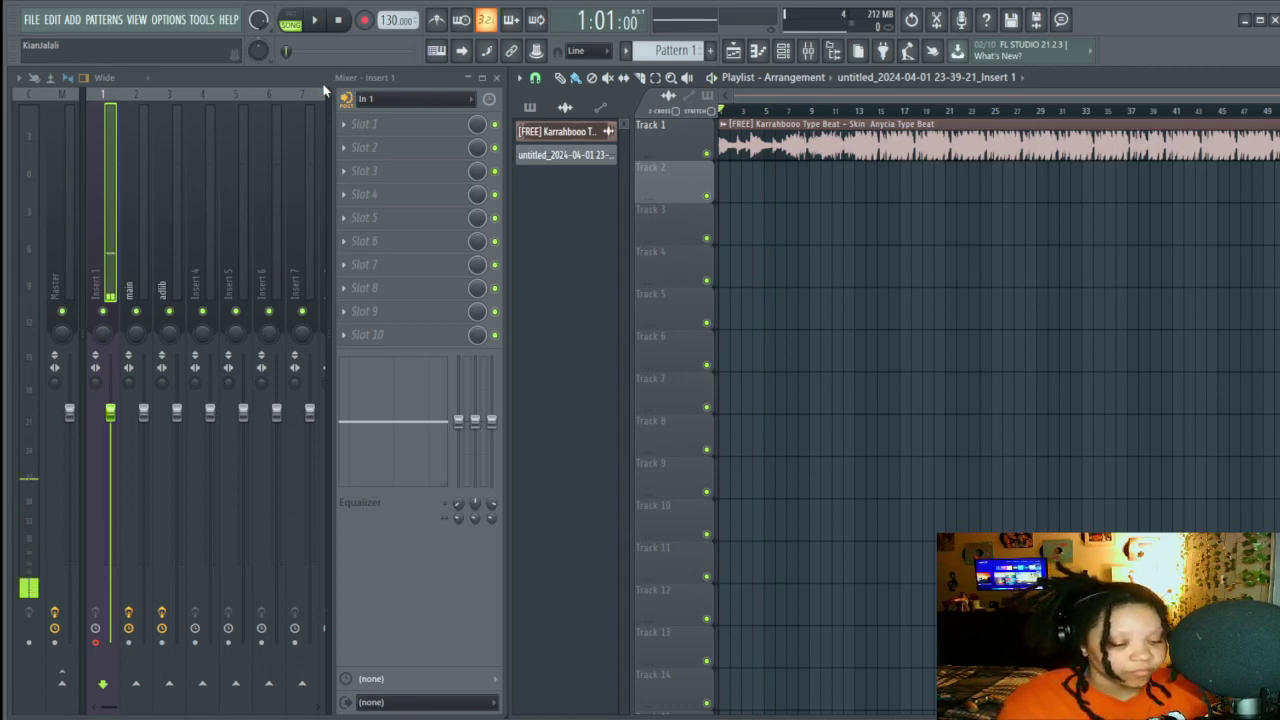
Step: Preview the beat's opening and record a vocal take on Track 2 from the start to about bar 17
key("space")
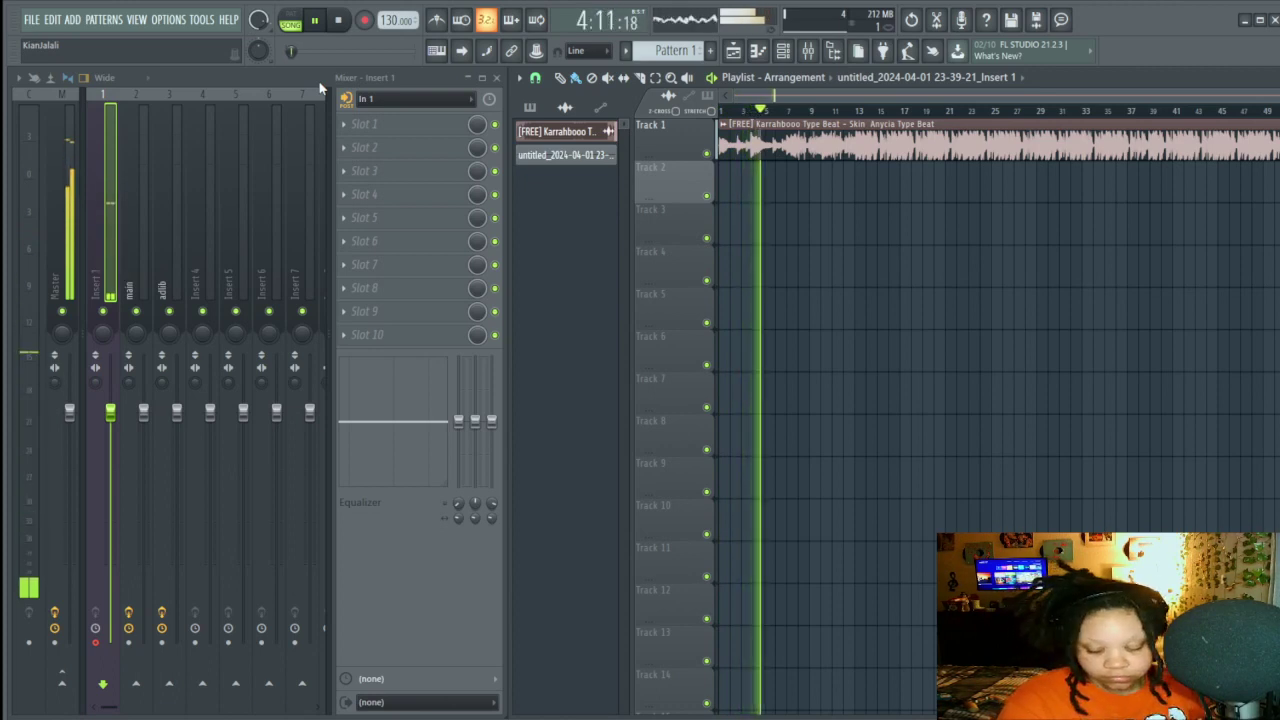
key("space")
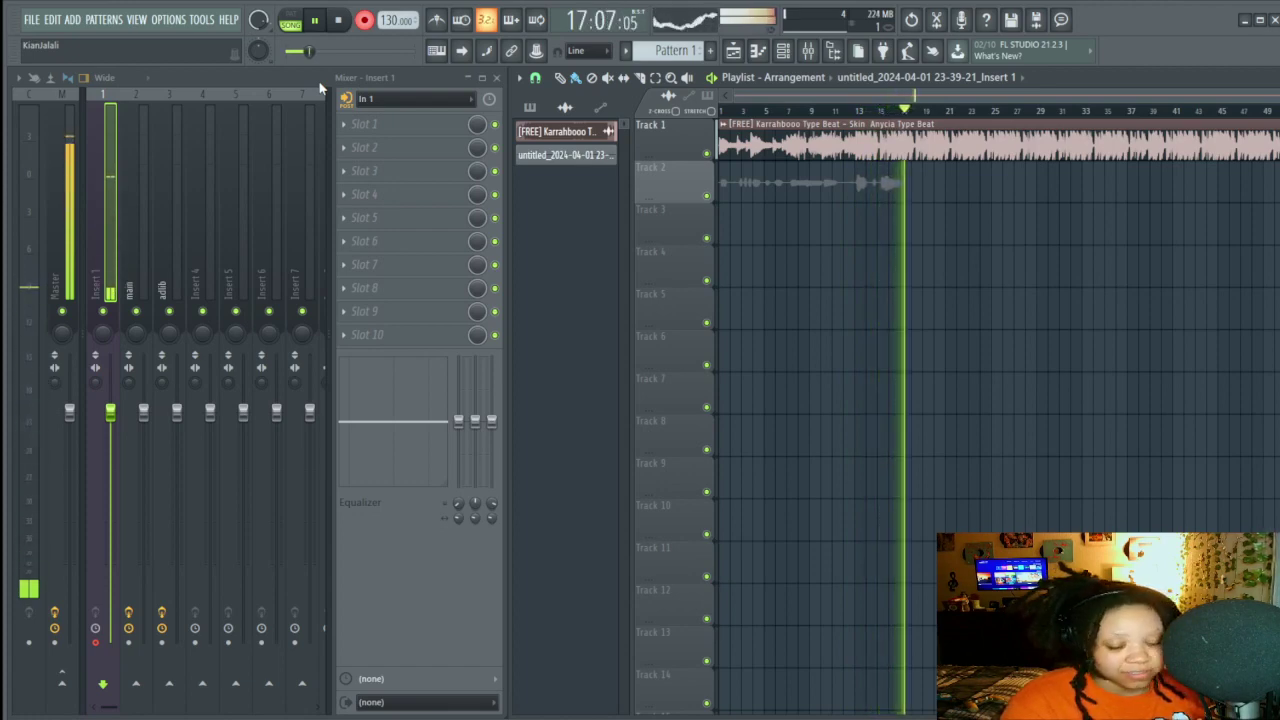
key("space")
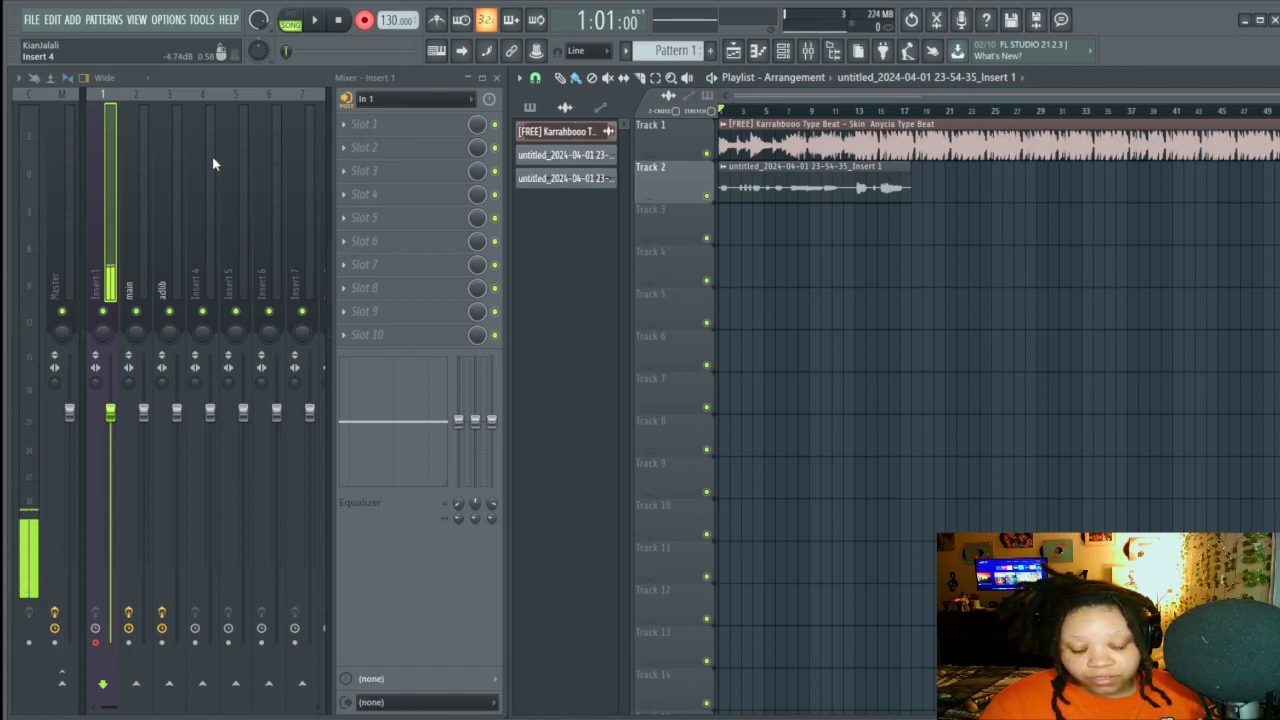
Step: Delete the short take from Track 2 and record a new vocal take from the start to about bar 37
right_click(882, 187)
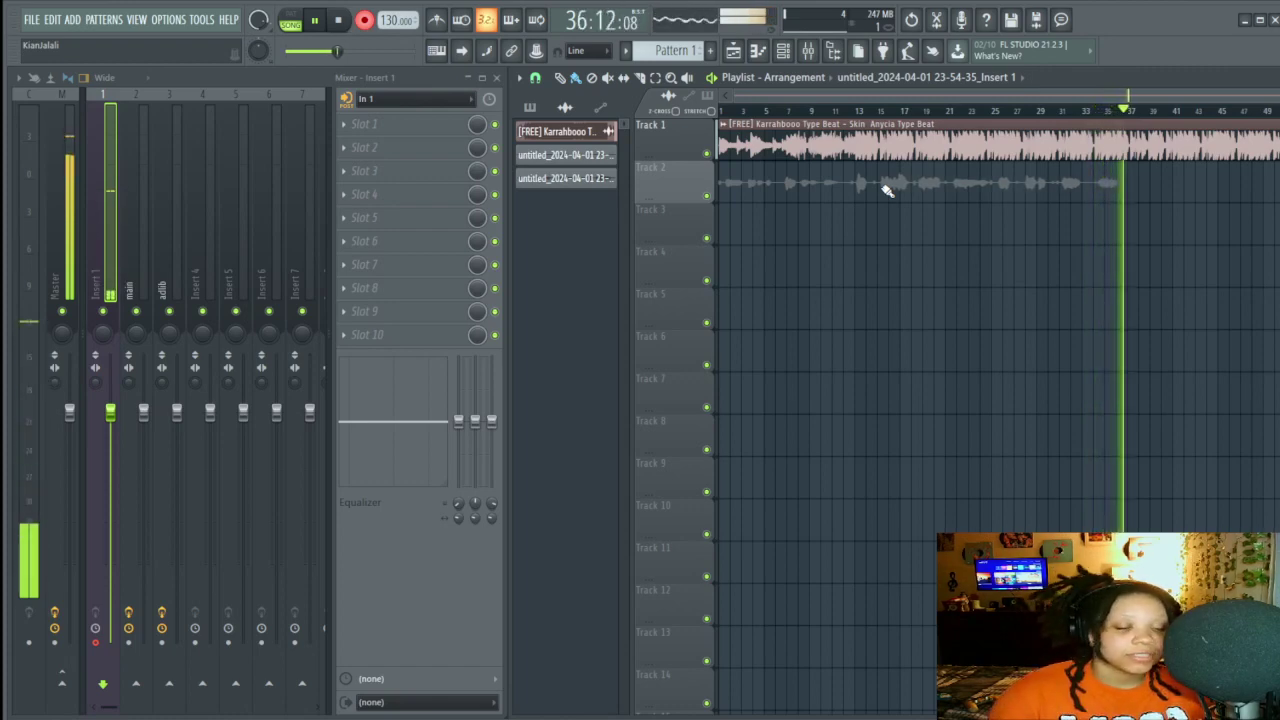
key("space")
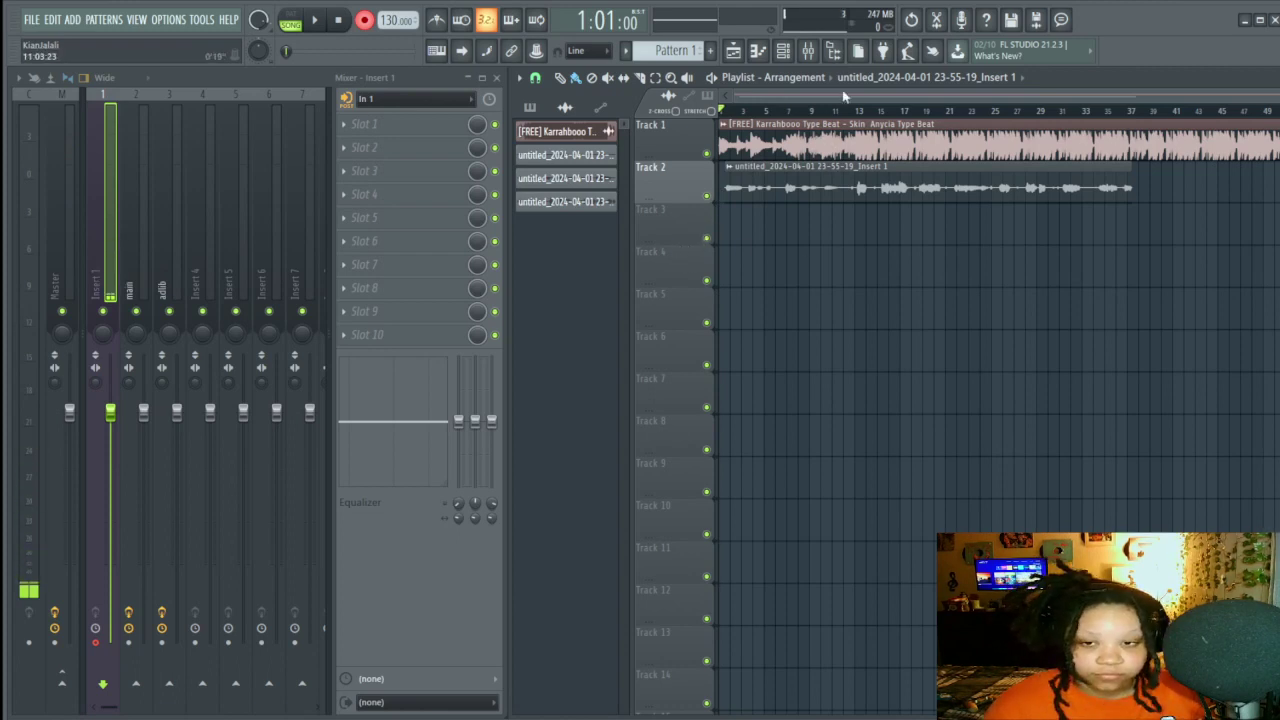
Step: Route the newest vocal recording to the main mixer track
scroll(778, 107, "up", 3)
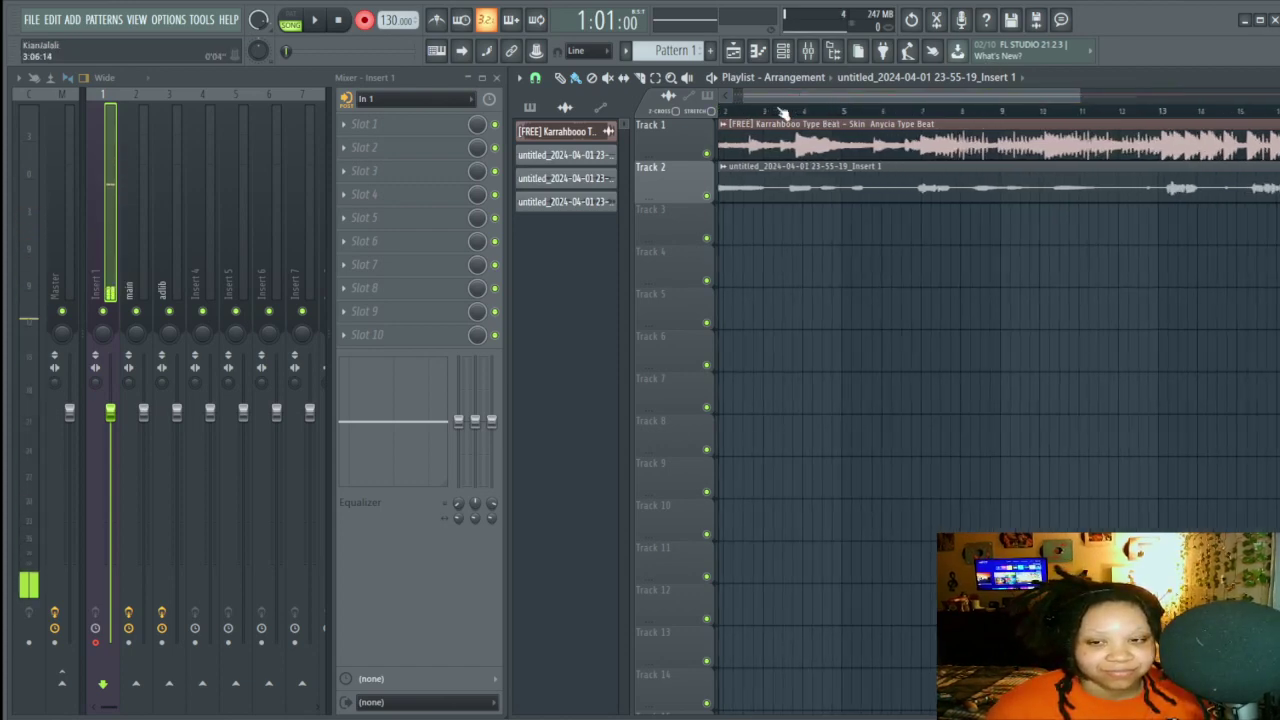
scroll(773, 107, "up", 2)
scroll(773, 107, "up", 1)
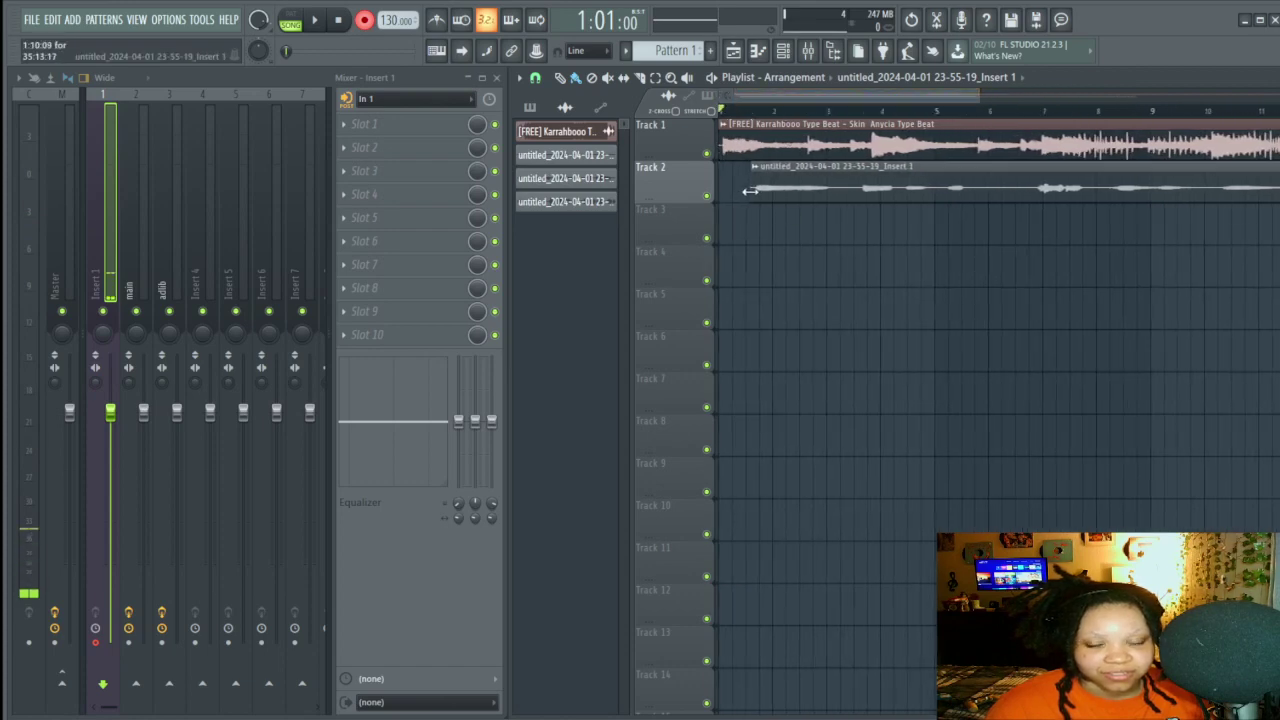
left_click(566, 201)
left_click(143, 296)
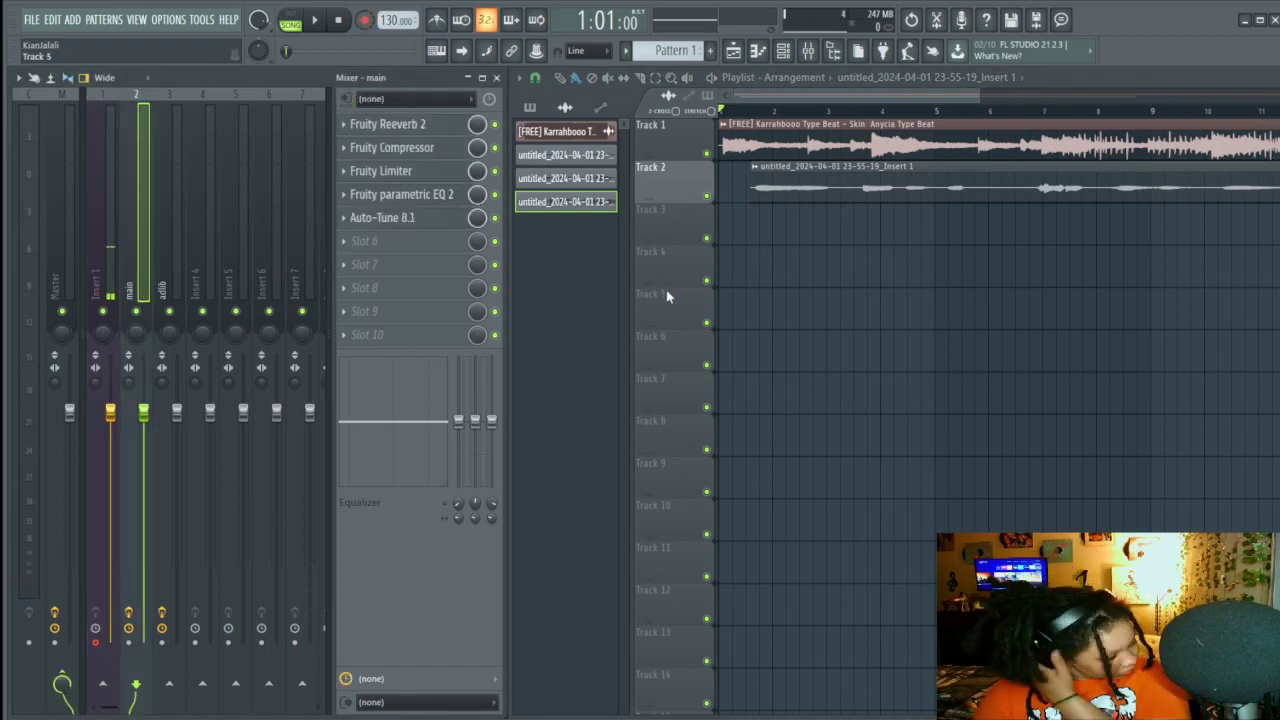
Step: Play the vocal with Track 1 muted and set the key of Auto-Tune 8.1 on the main mixer track to Db
key("space")
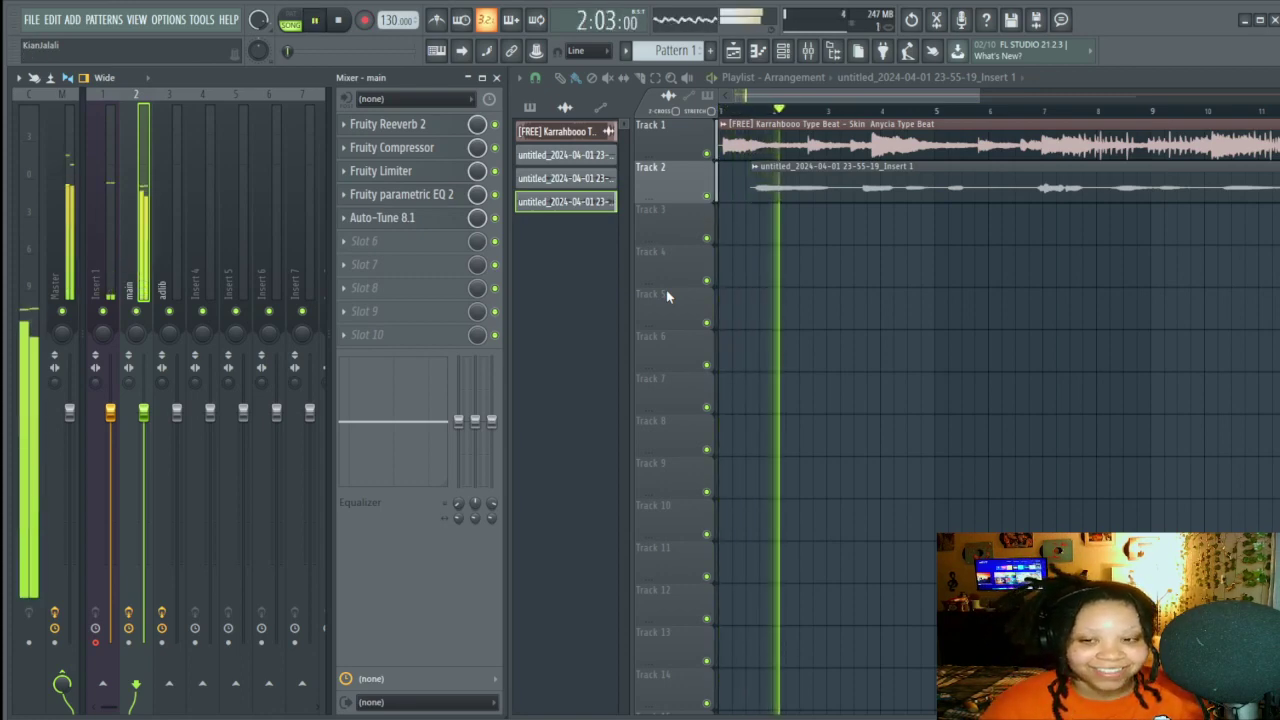
left_click(423, 218)
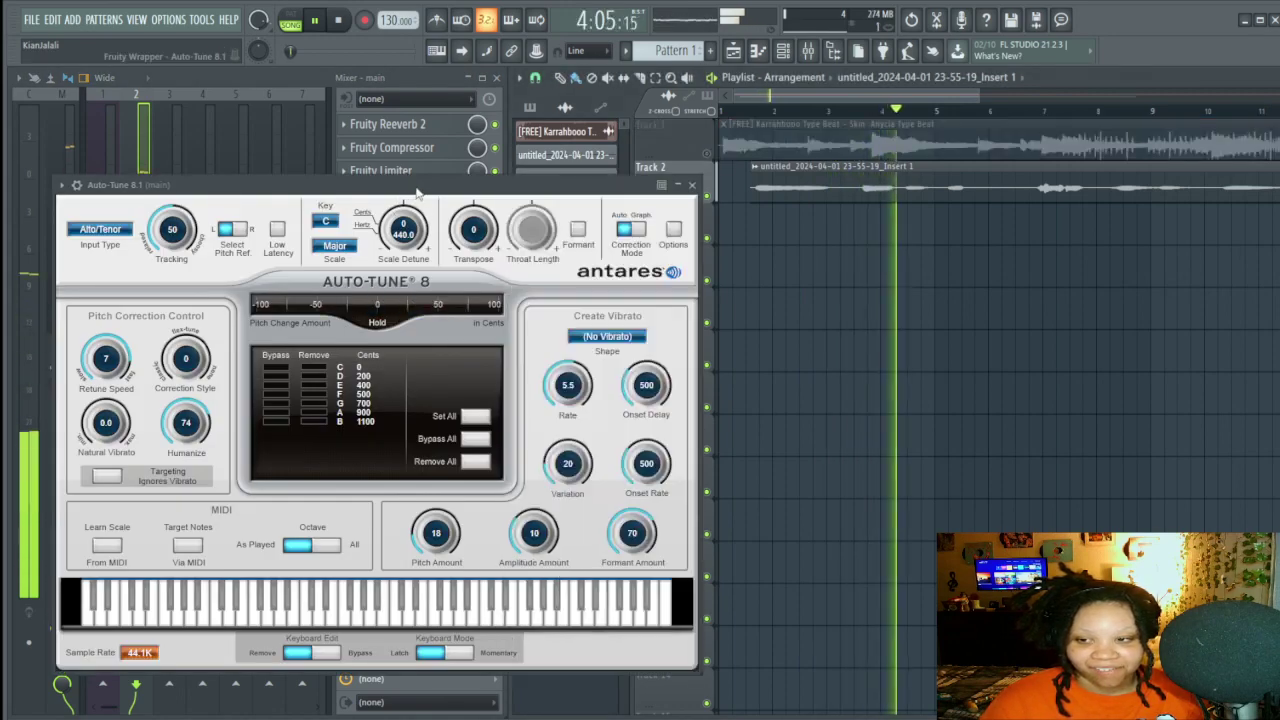
double_click(190, 185)
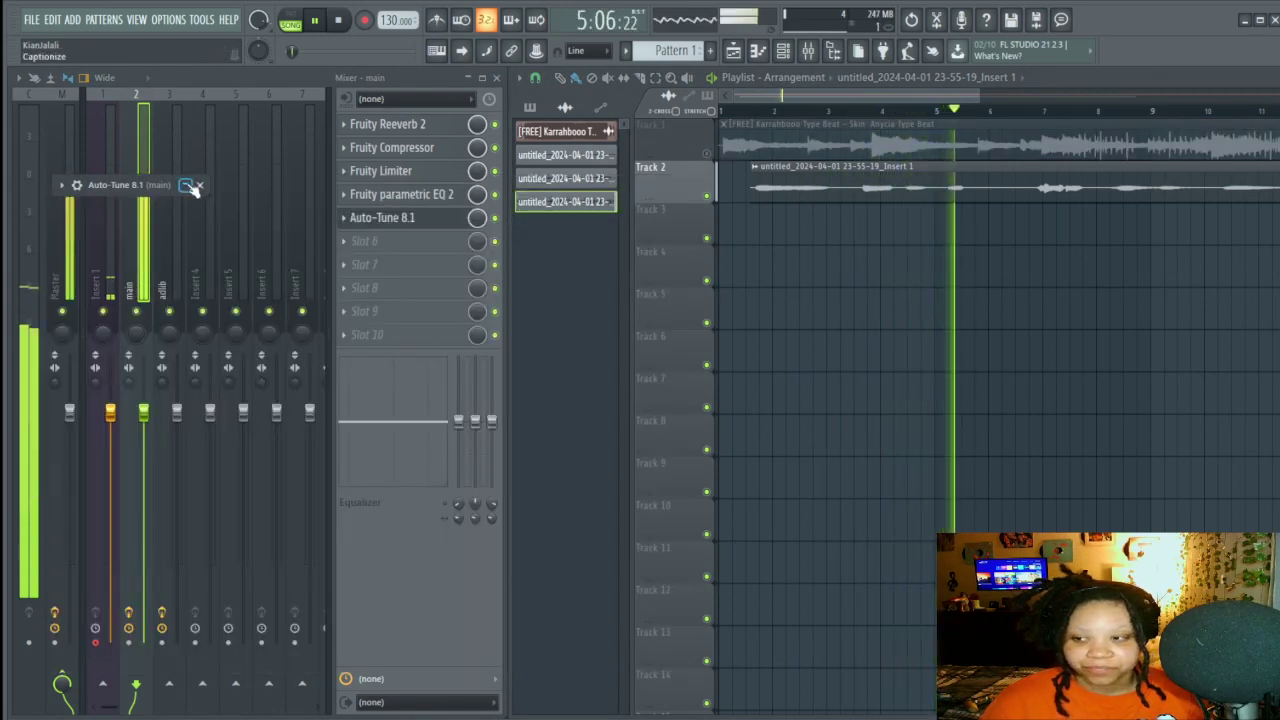
double_click(190, 185)
left_click_drag(190, 185, 804, 260)
scroll(553, 293, "up", 1)
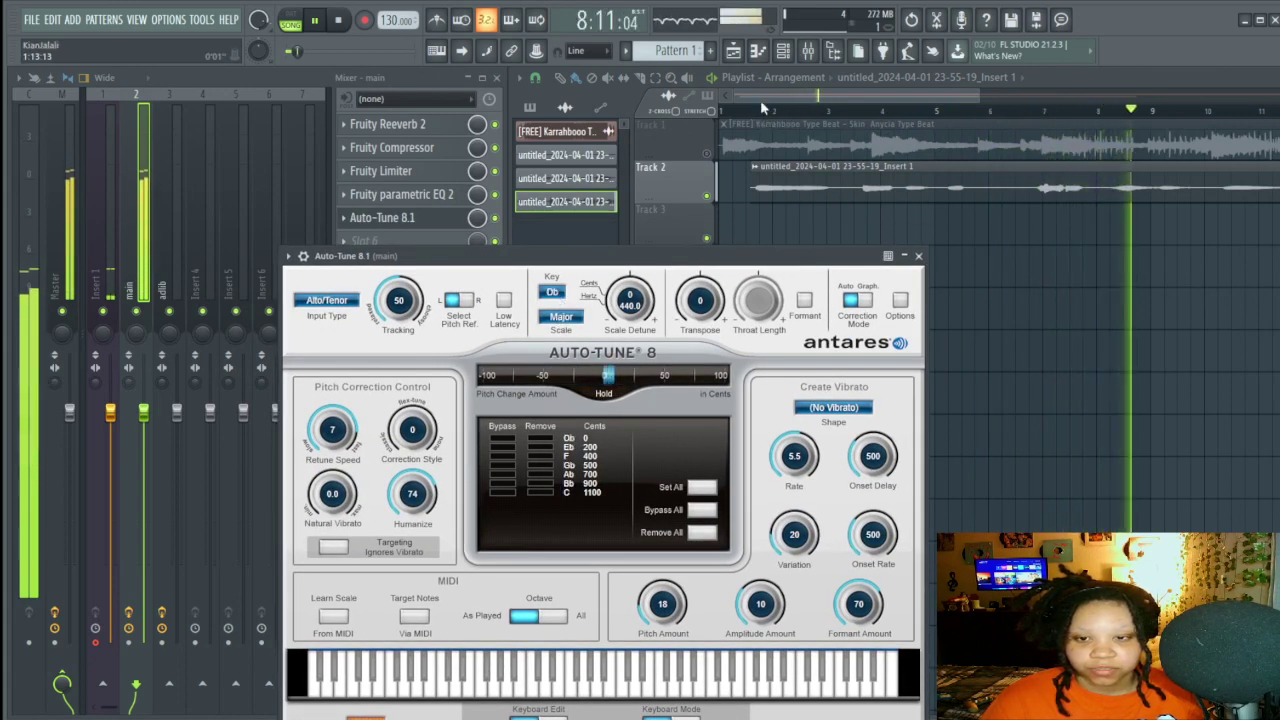
Step: Replay the vocal from near the start and set Auto-Tune's Retune Speed to 0
left_click(853, 121)
left_click(748, 110)
left_click(502, 272)
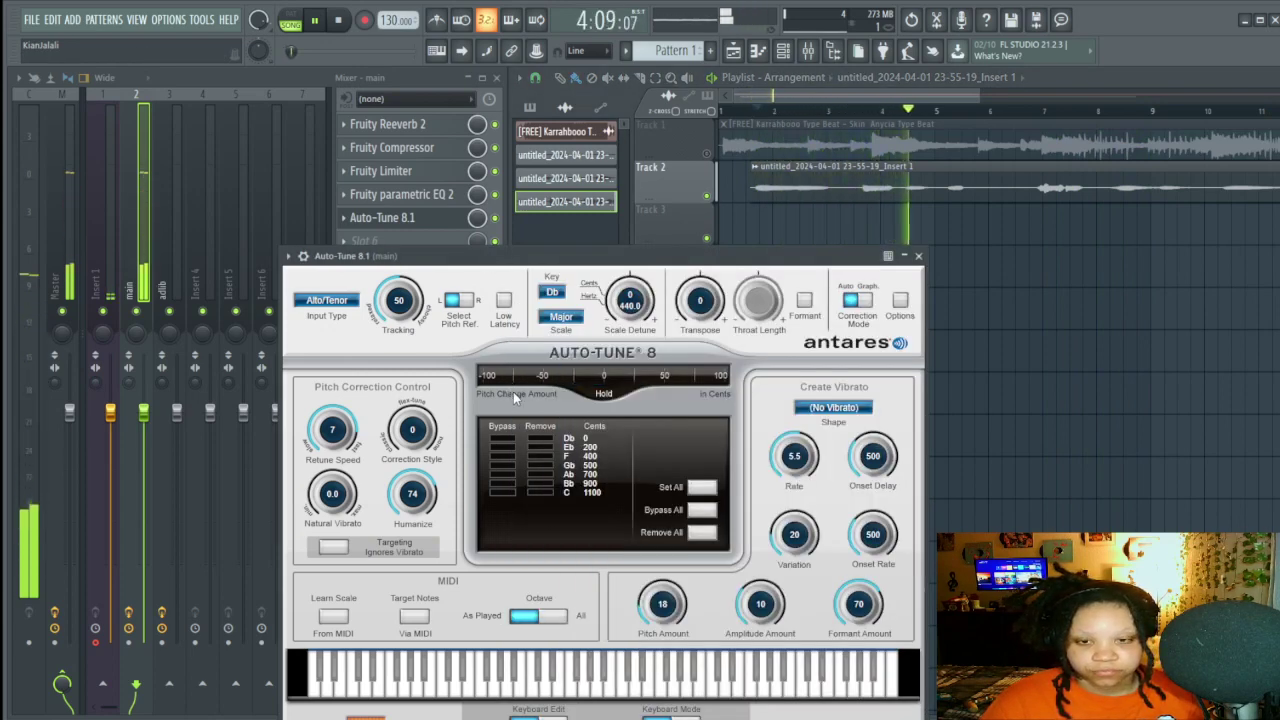
scroll(340, 426, "down", 5)
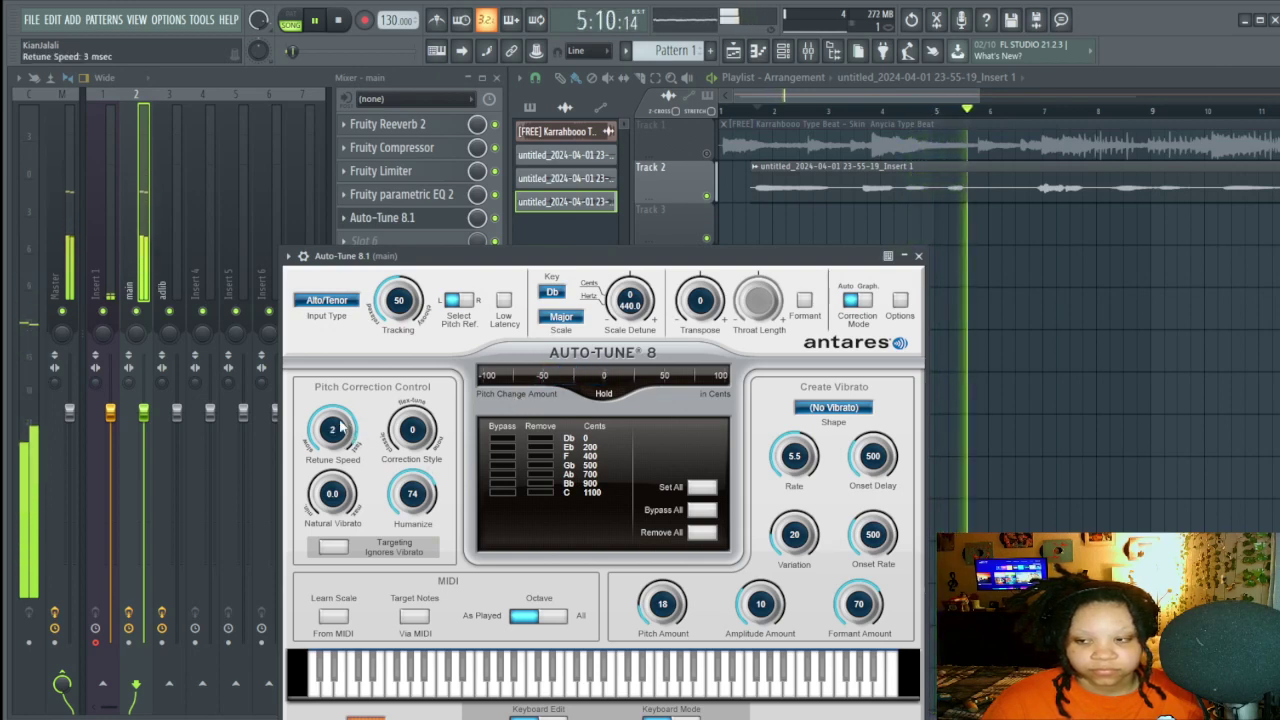
scroll(340, 426, "down", 2)
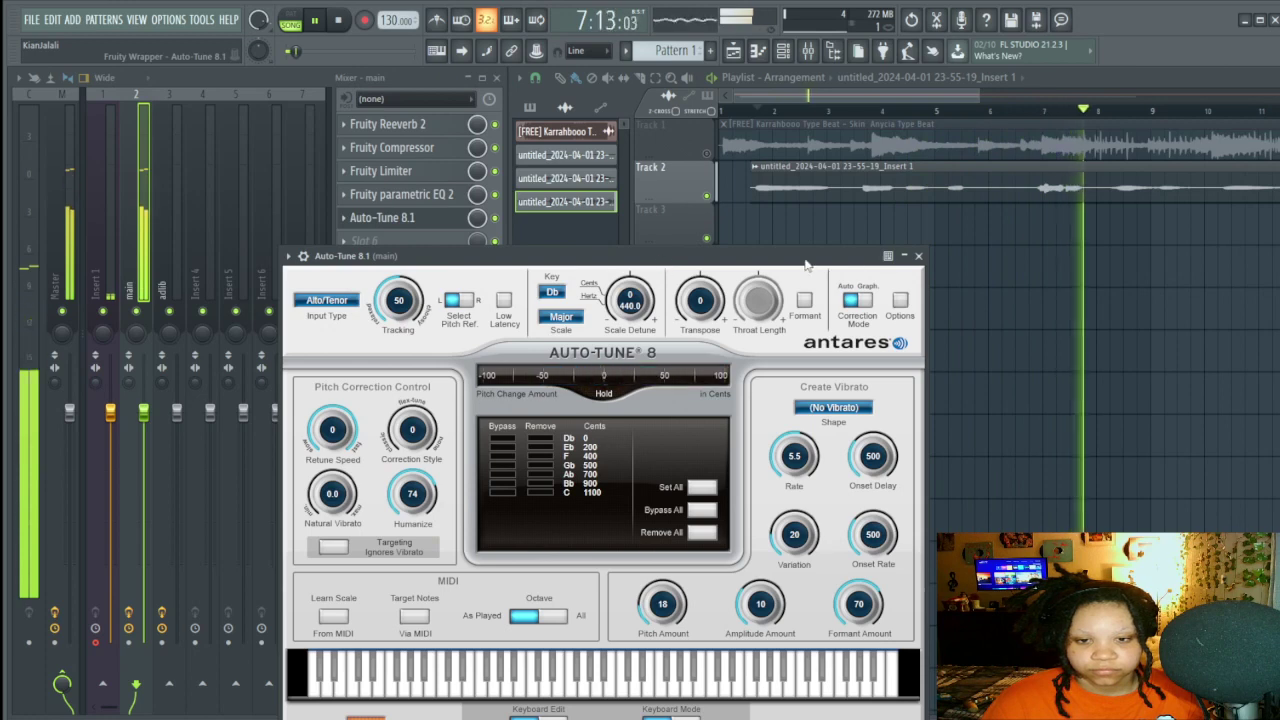
Step: Listen to the tuned vocal on its own, put the Auto-Tune window away and stop playback
left_click(903, 256)
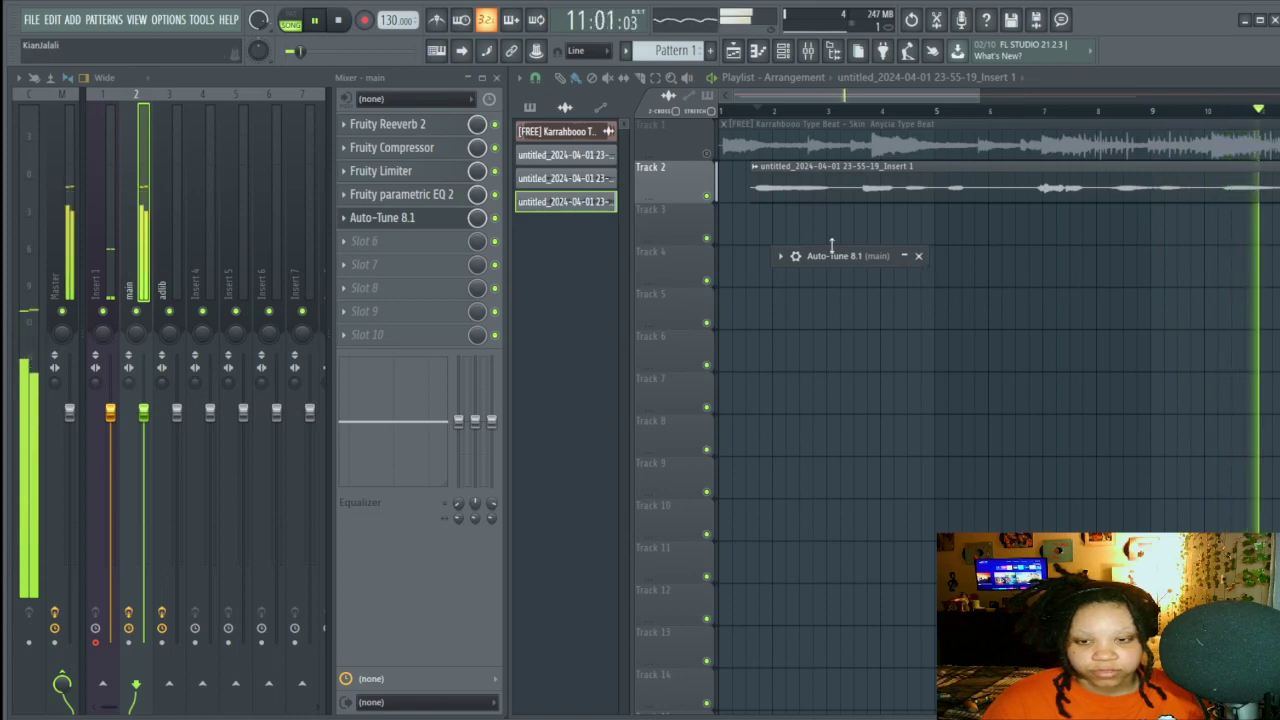
left_click_drag(830, 256, 843, 364)
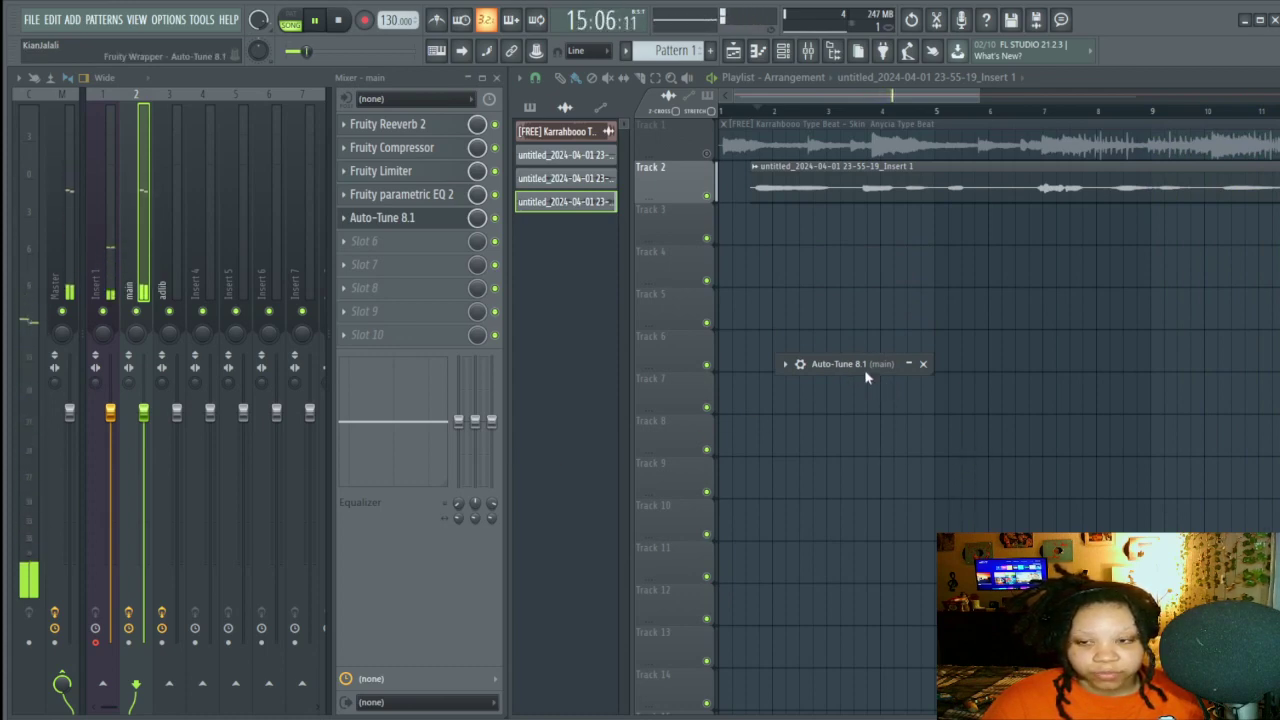
left_click(912, 364)
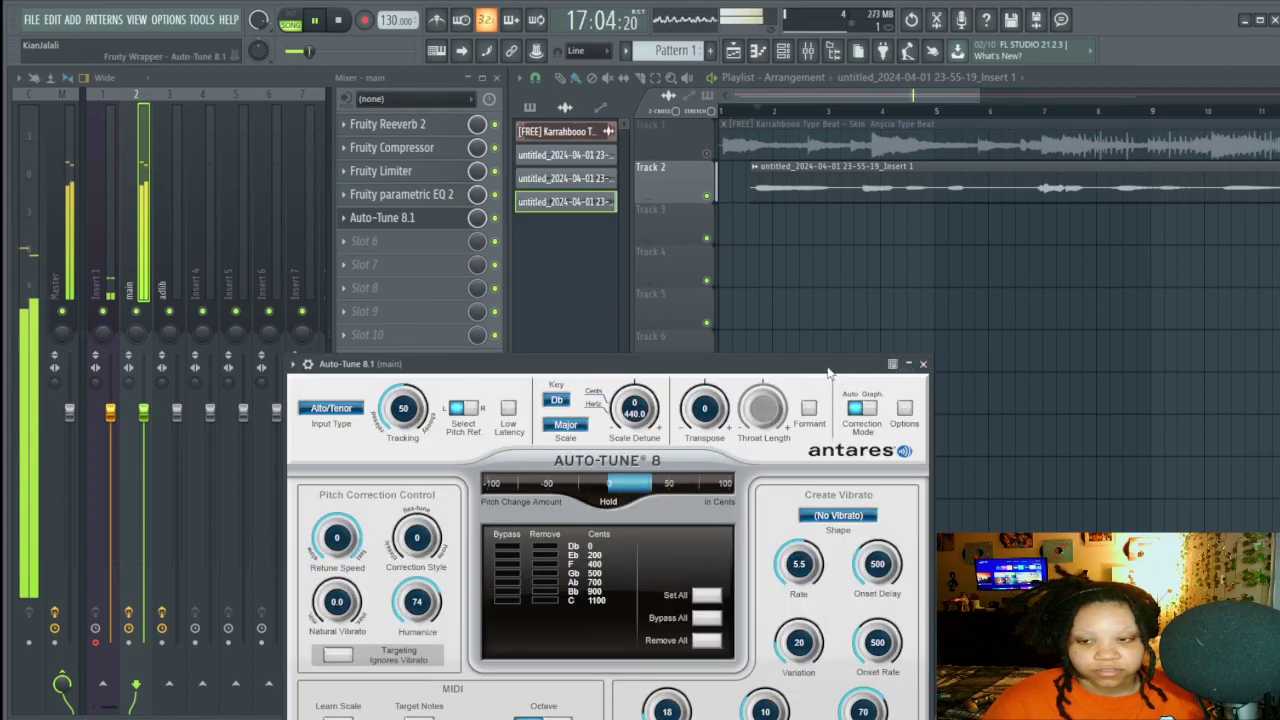
left_click(893, 364)
key("space")
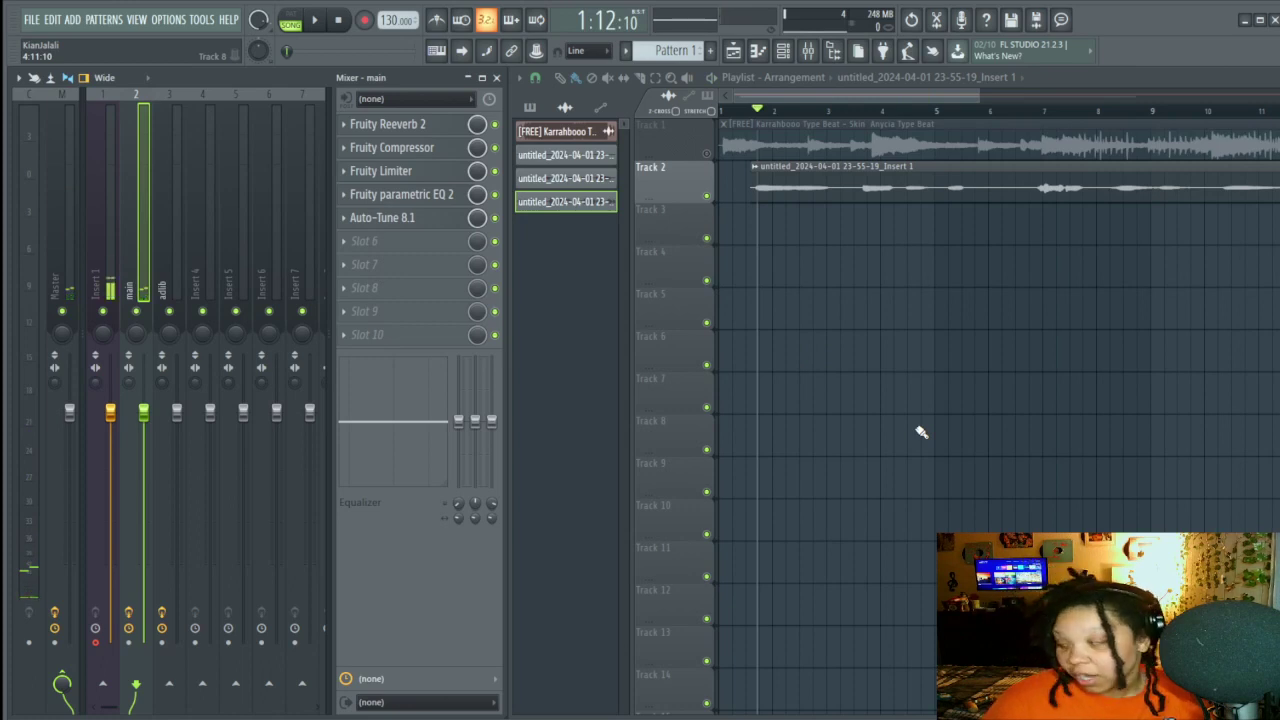
Step: Unmute the beat on Track 1 and return the playhead to the start of the arrangement
left_click(743, 121)
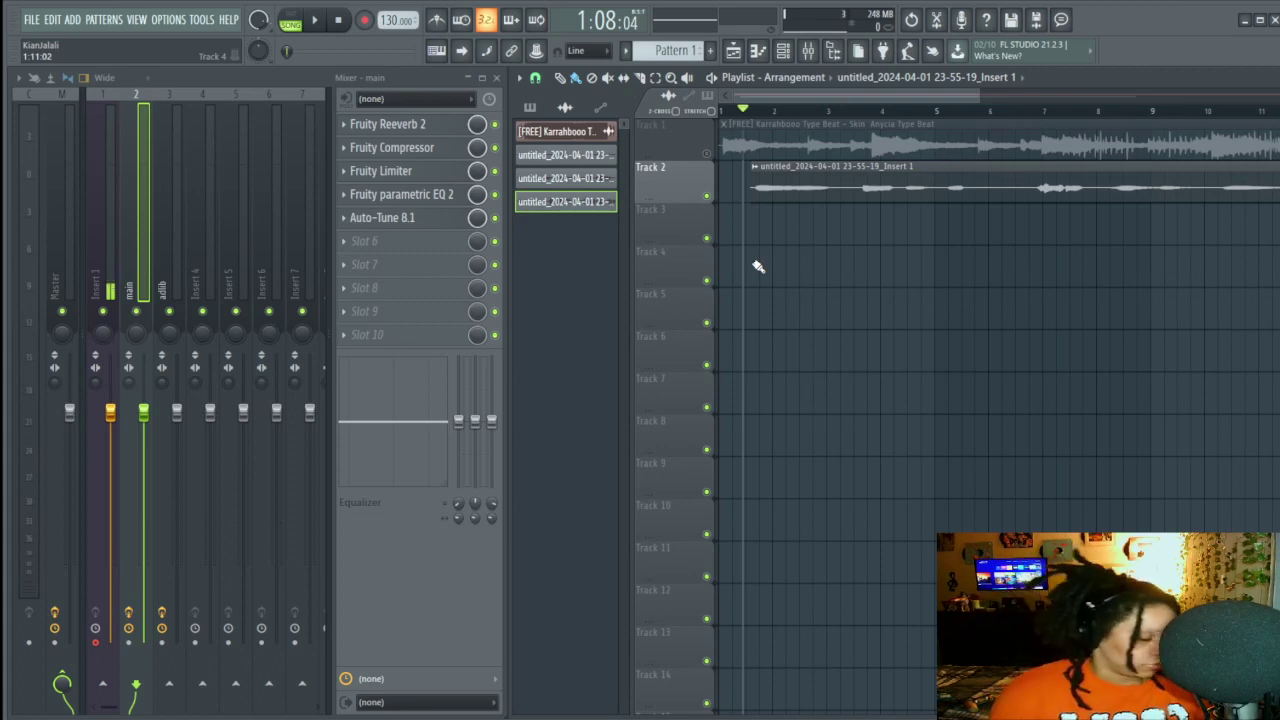
left_click(712, 160)
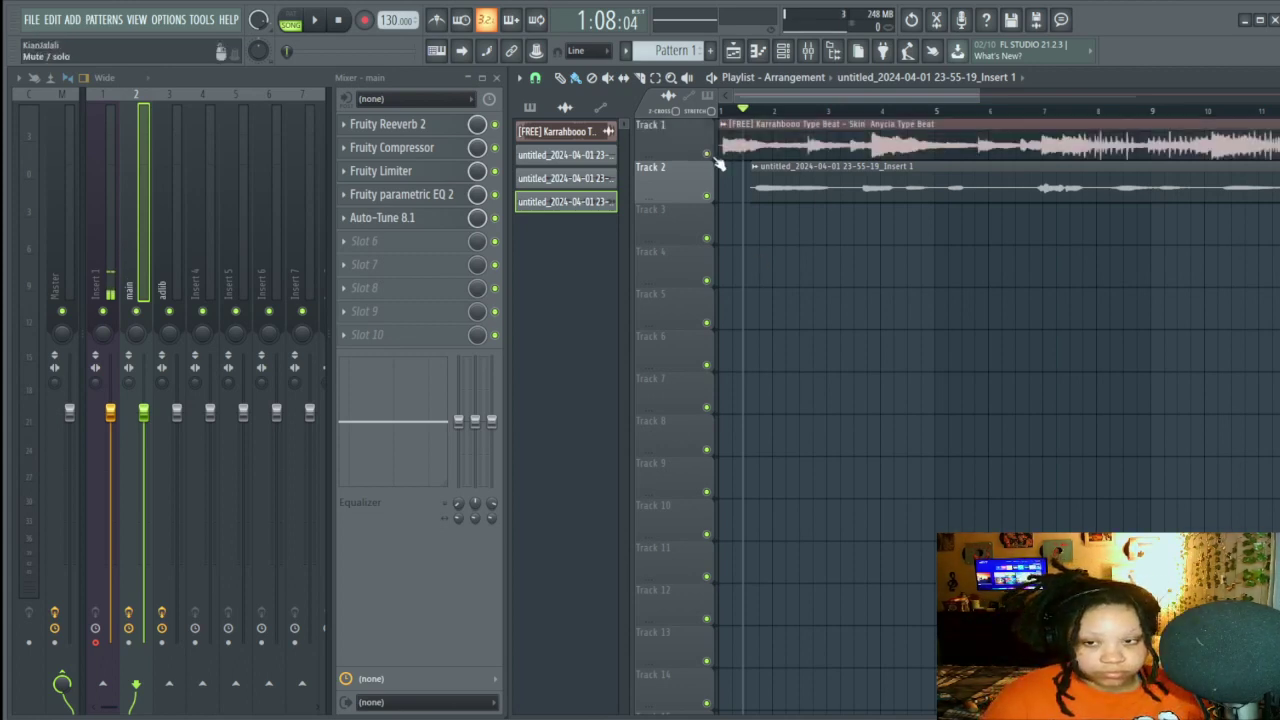
left_click_drag(741, 116, 724, 112)
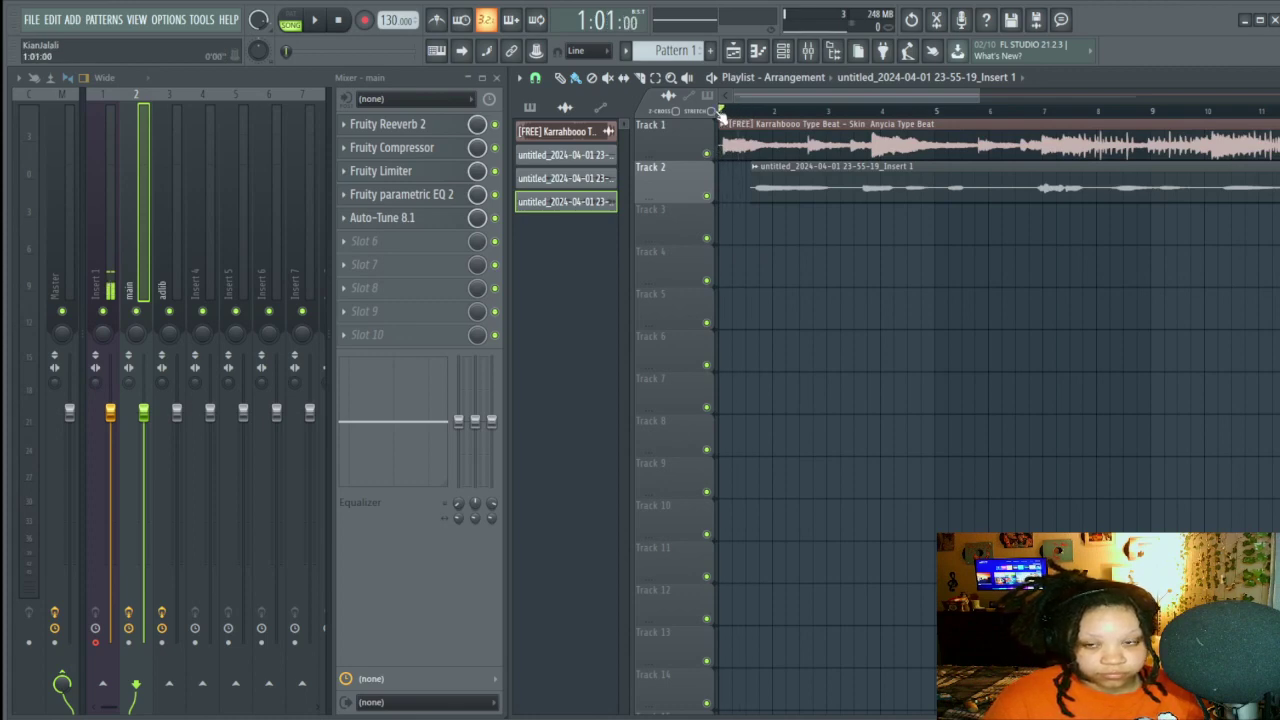
Step: Play the tuned vocal together with the beat from the start and restart playback once
key("space")
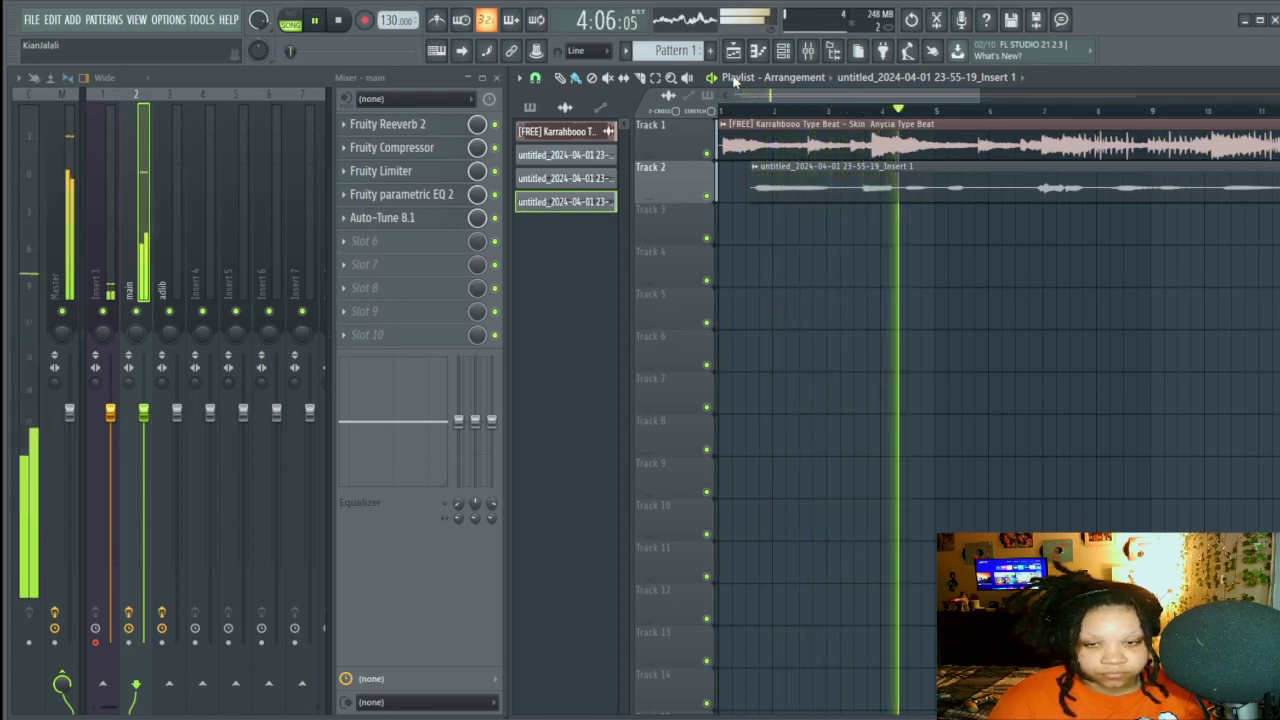
key("space")
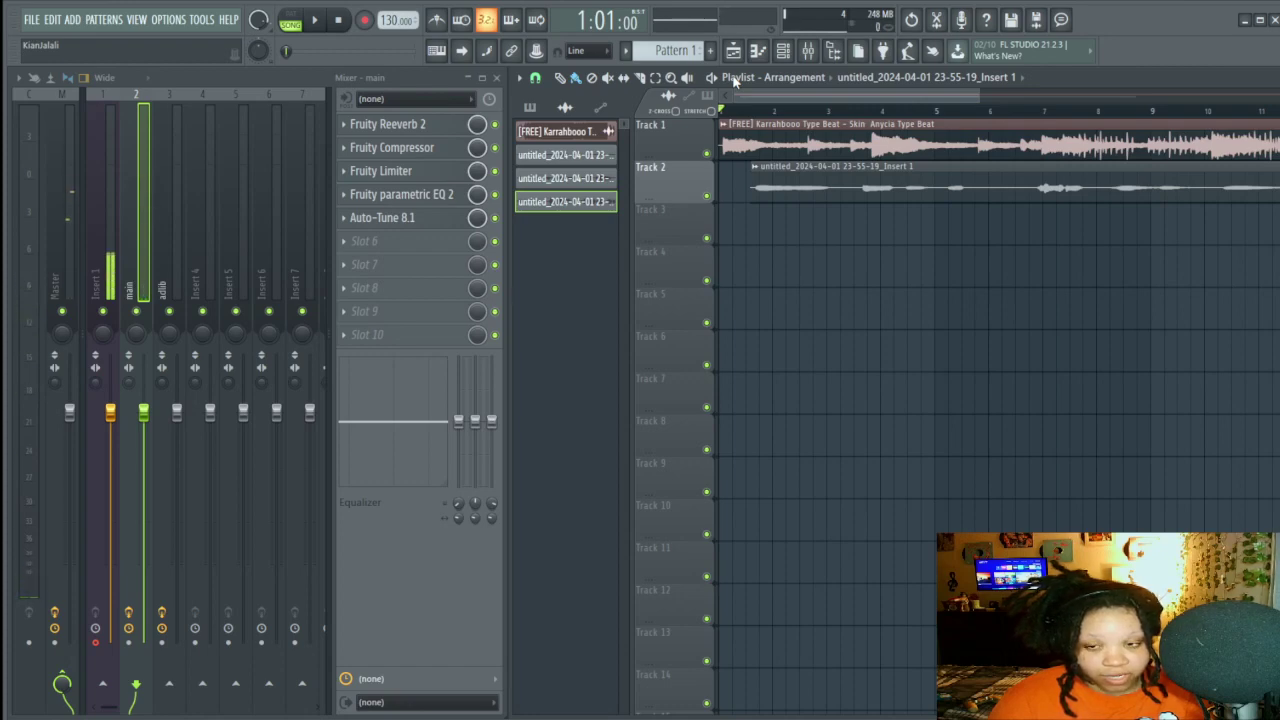
key("space")
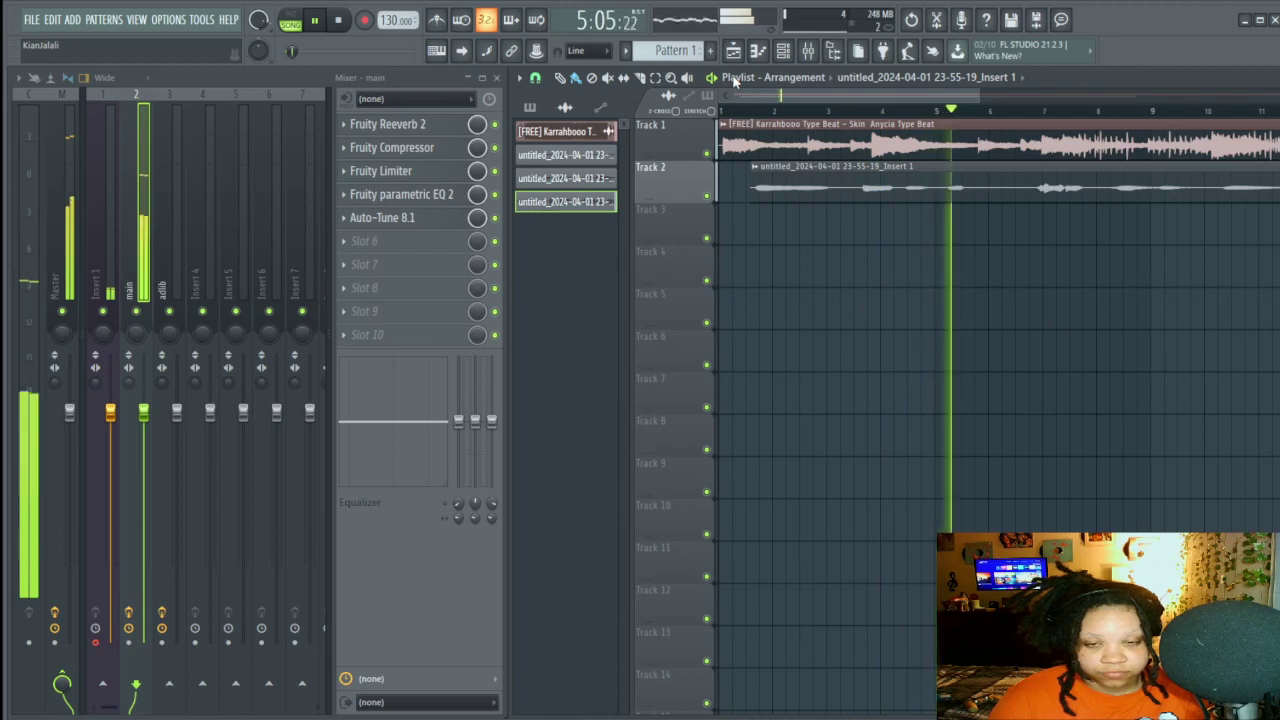
Step: Restart the song from the beginning and skip ahead to hear the vocal with the beat from about bar 6
key("space")
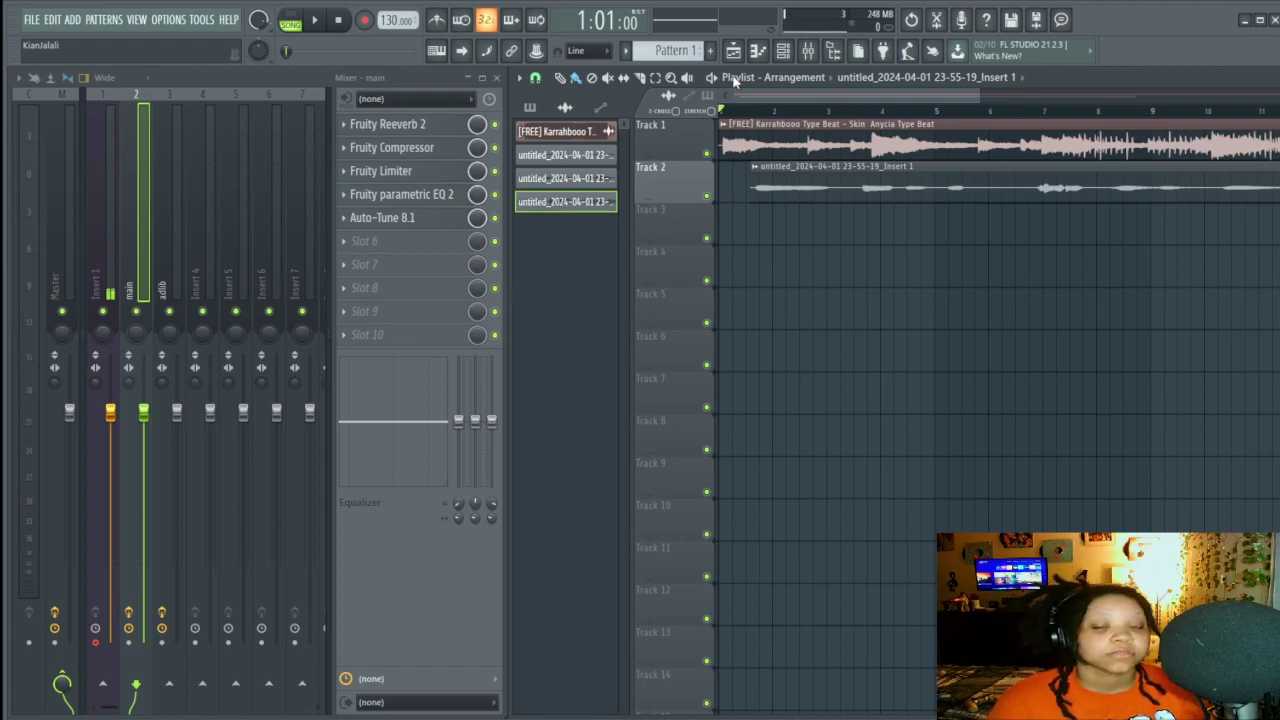
key("space")
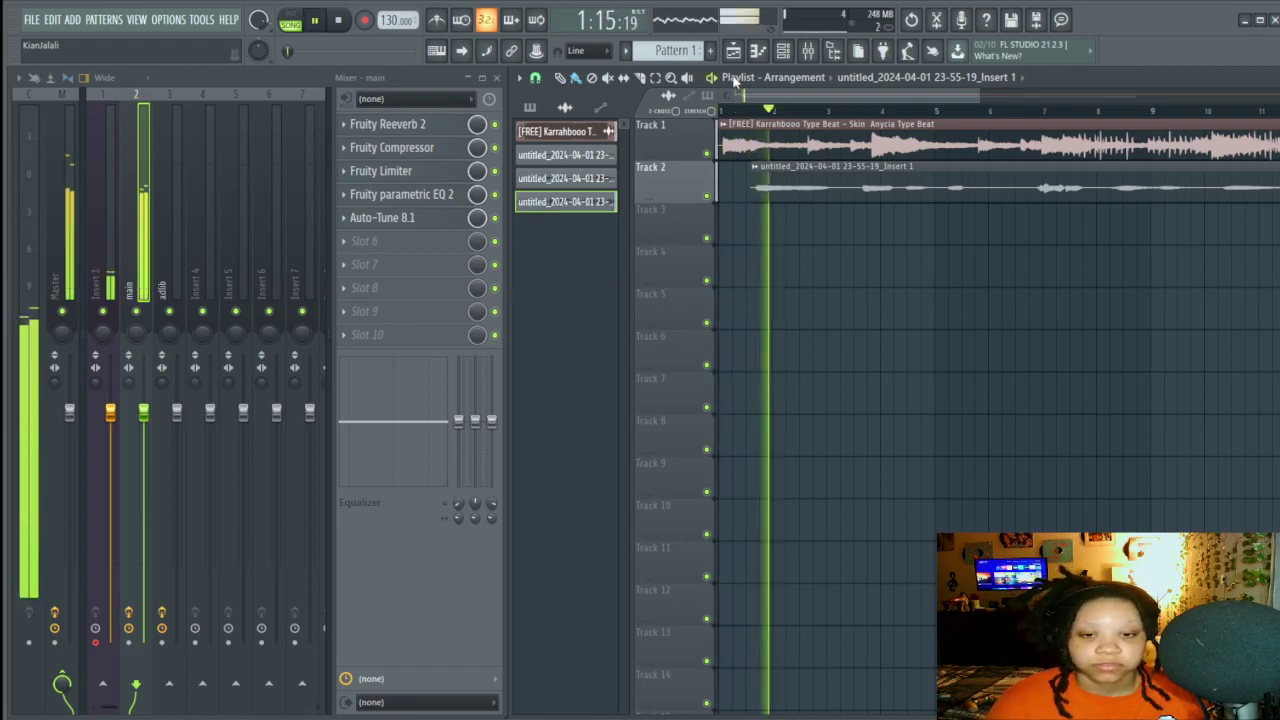
left_click(1015, 105)
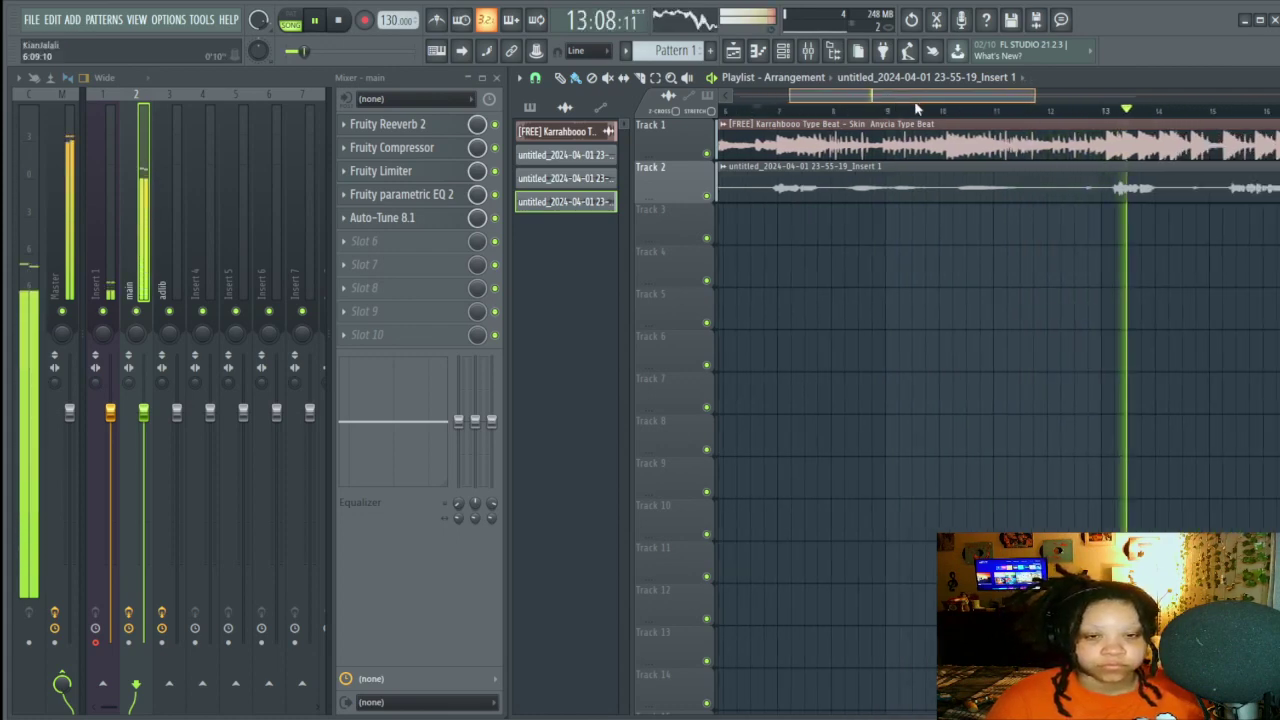
Step: Raise the Fruity Limiter's ceiling on the main vocal track while the song plays, and close the limiter
left_click(423, 172)
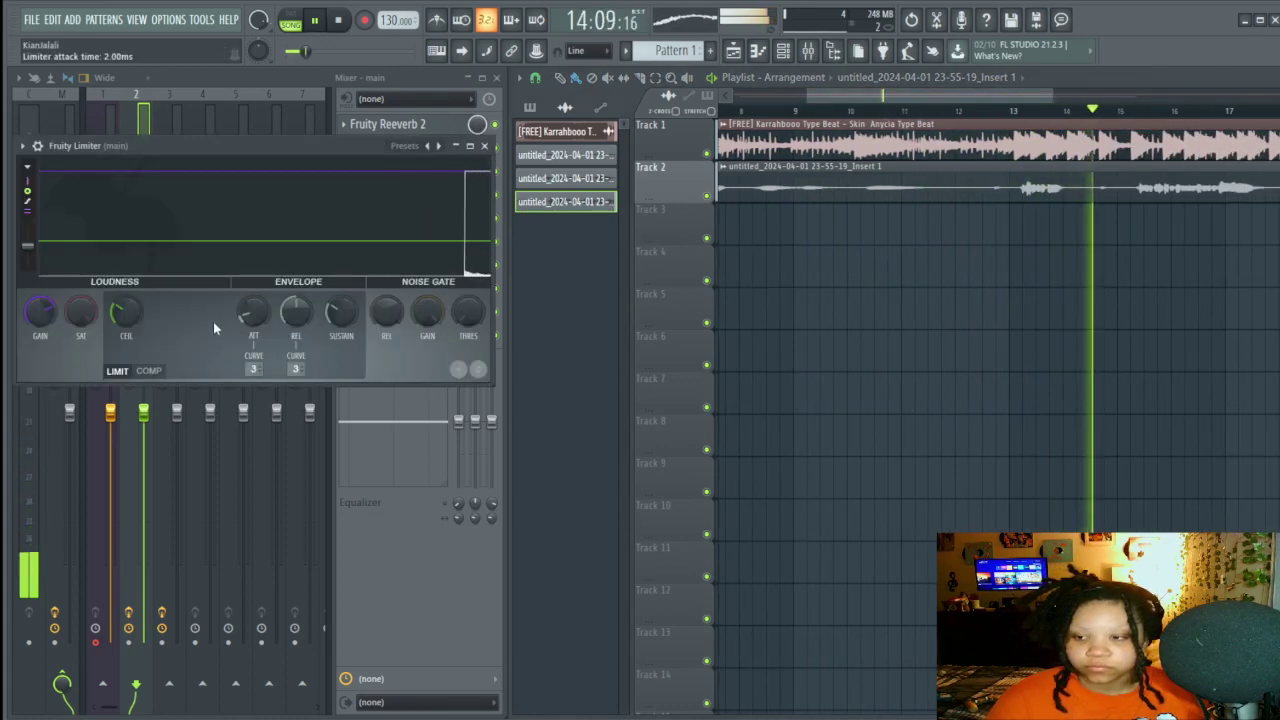
mouse_move(126, 312)
left_mouse_down()
mouse_move(126, 282)
mouse_move(116, 318)
left_mouse_up()
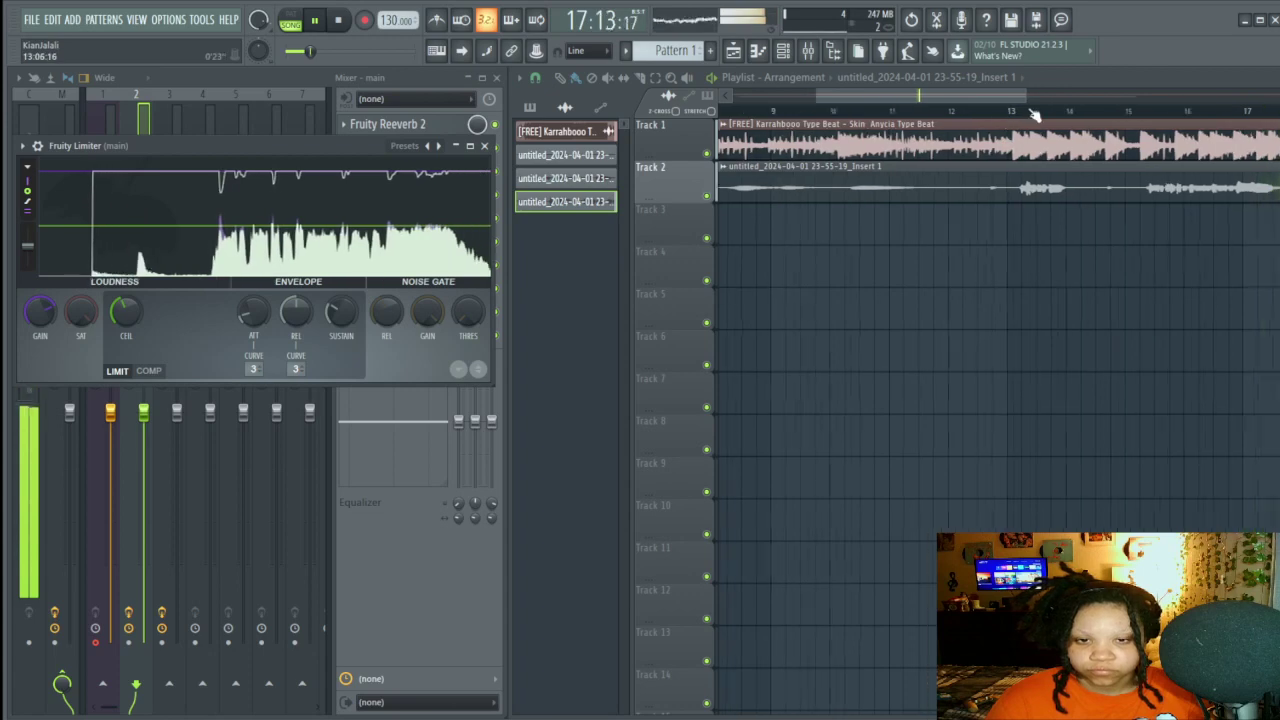
scroll(1035, 115, "up", 2)
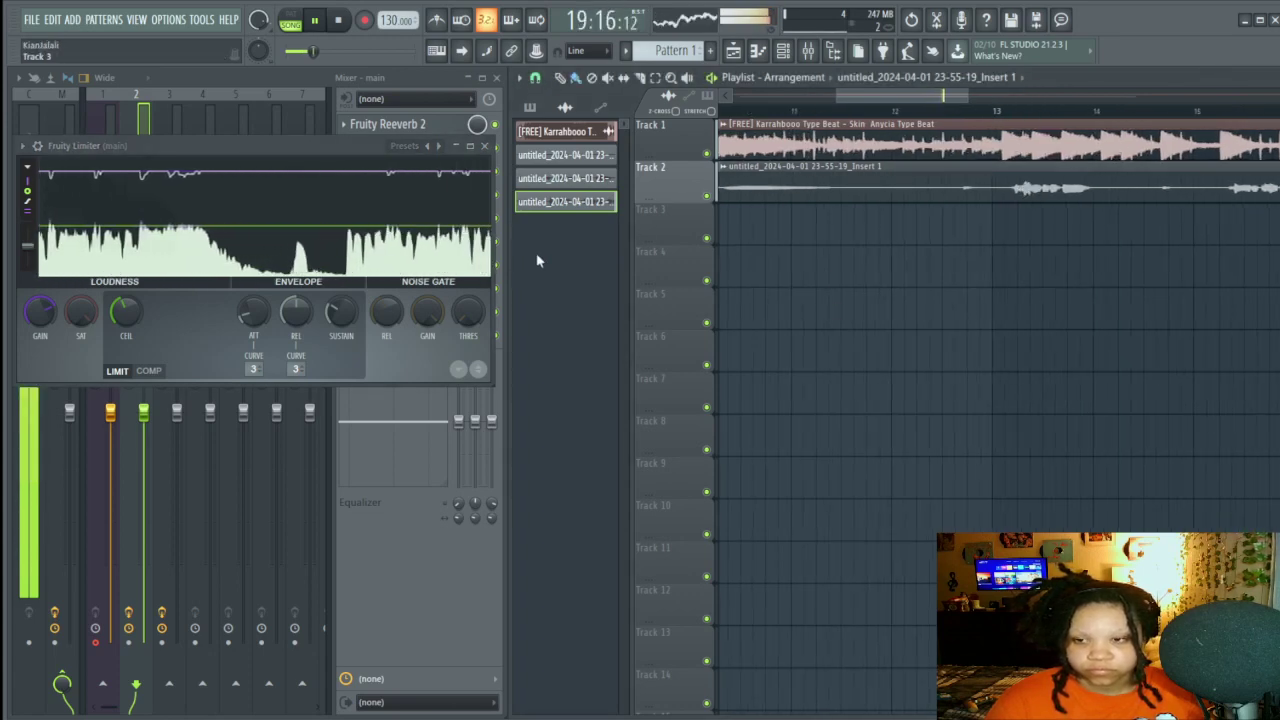
key("Escape")
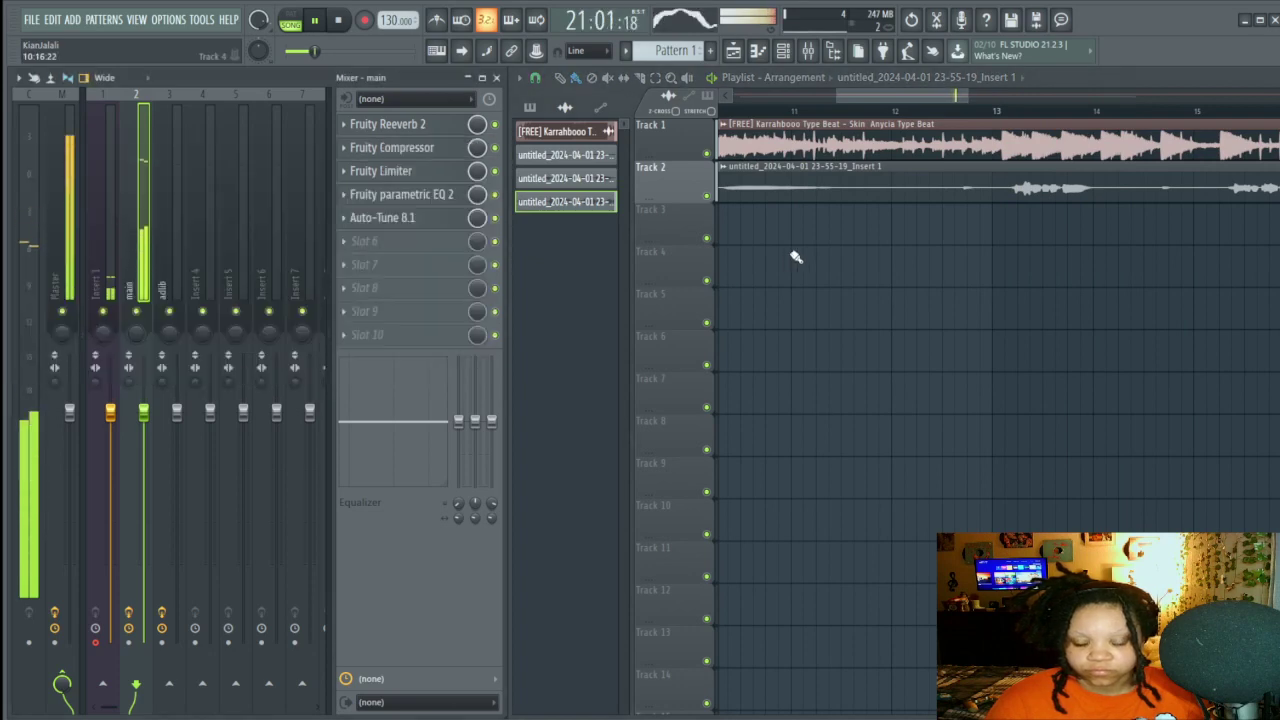
Step: Replay the vocal and beat from about bar 6 to check the limiter change
key("space")
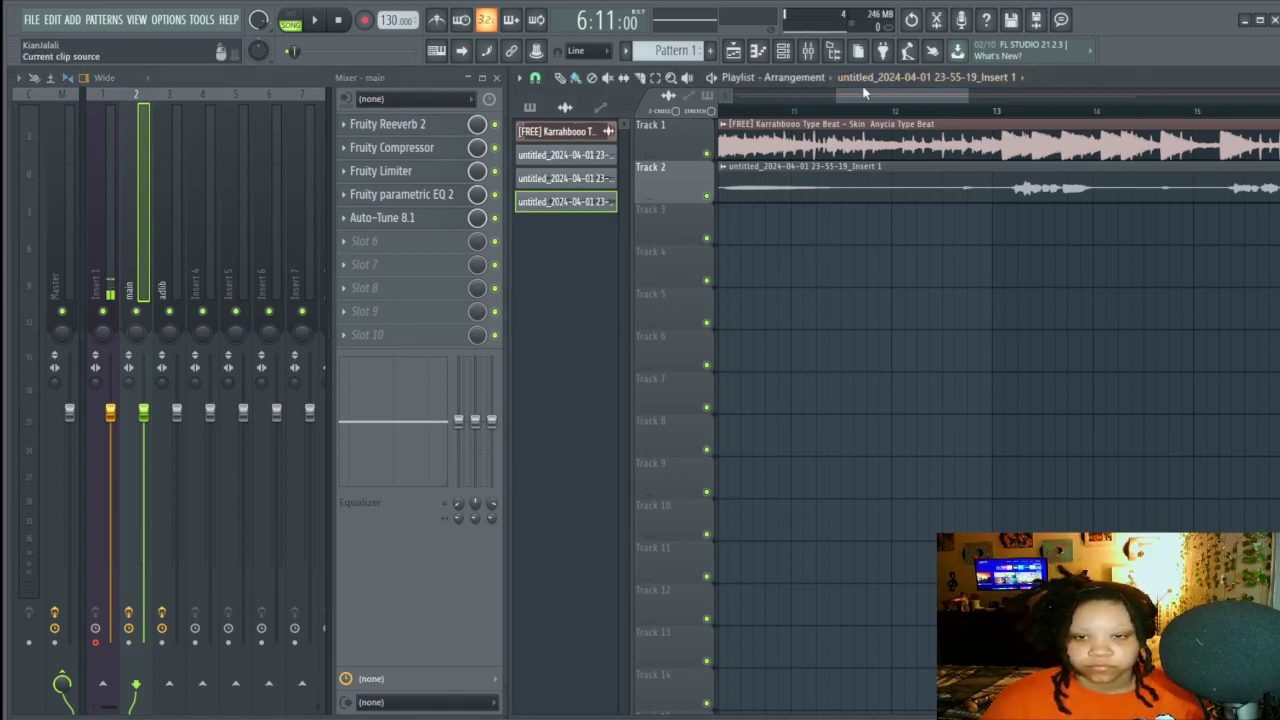
left_click_drag(866, 95, 822, 92)
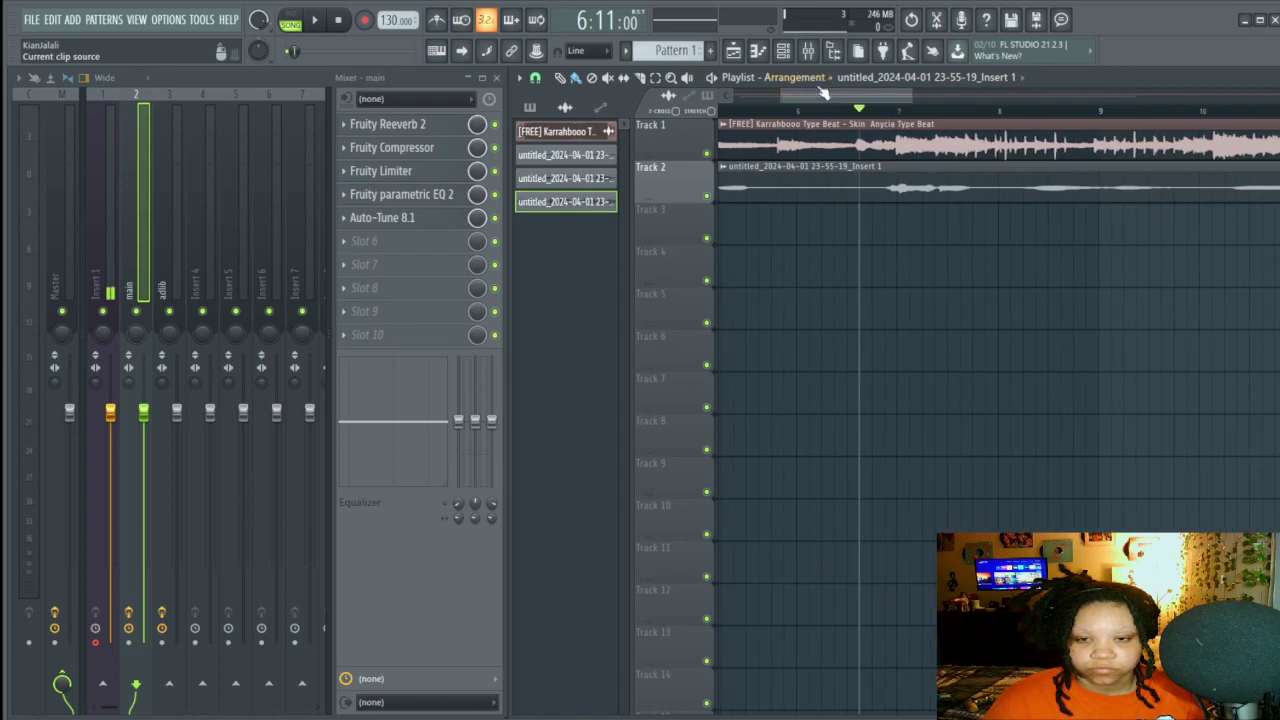
key("space")
key("space")
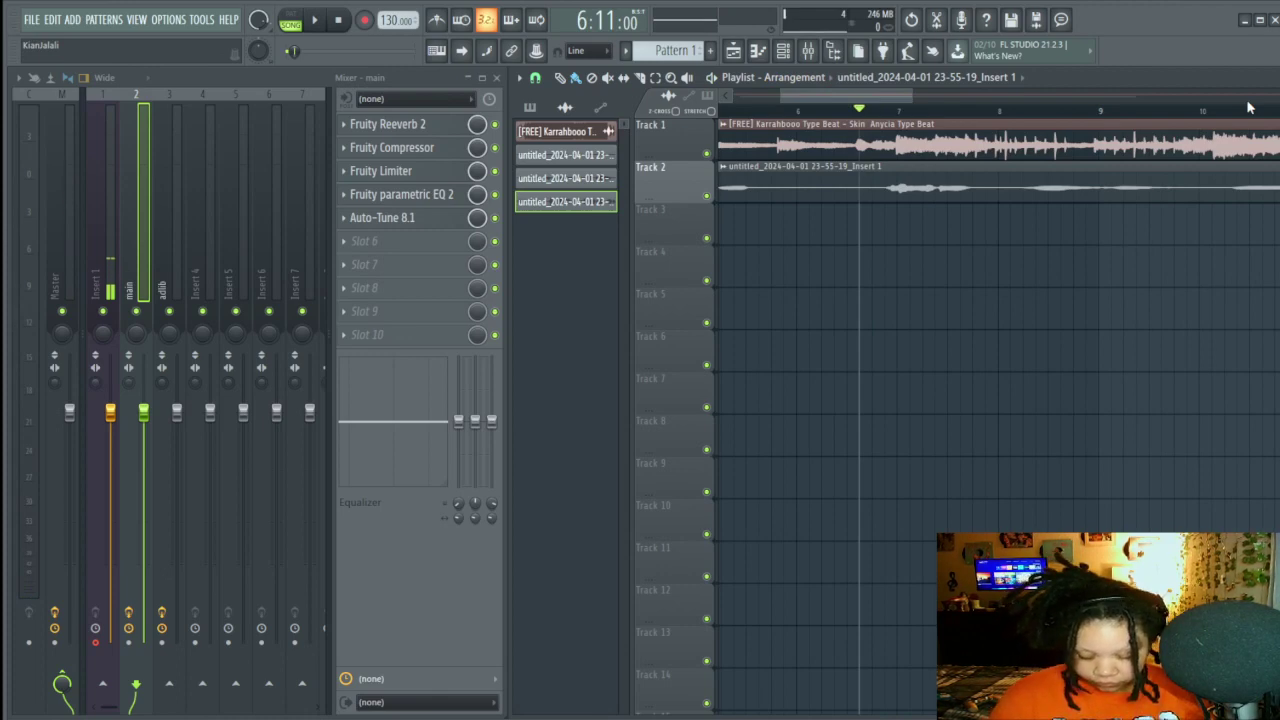
key("space")
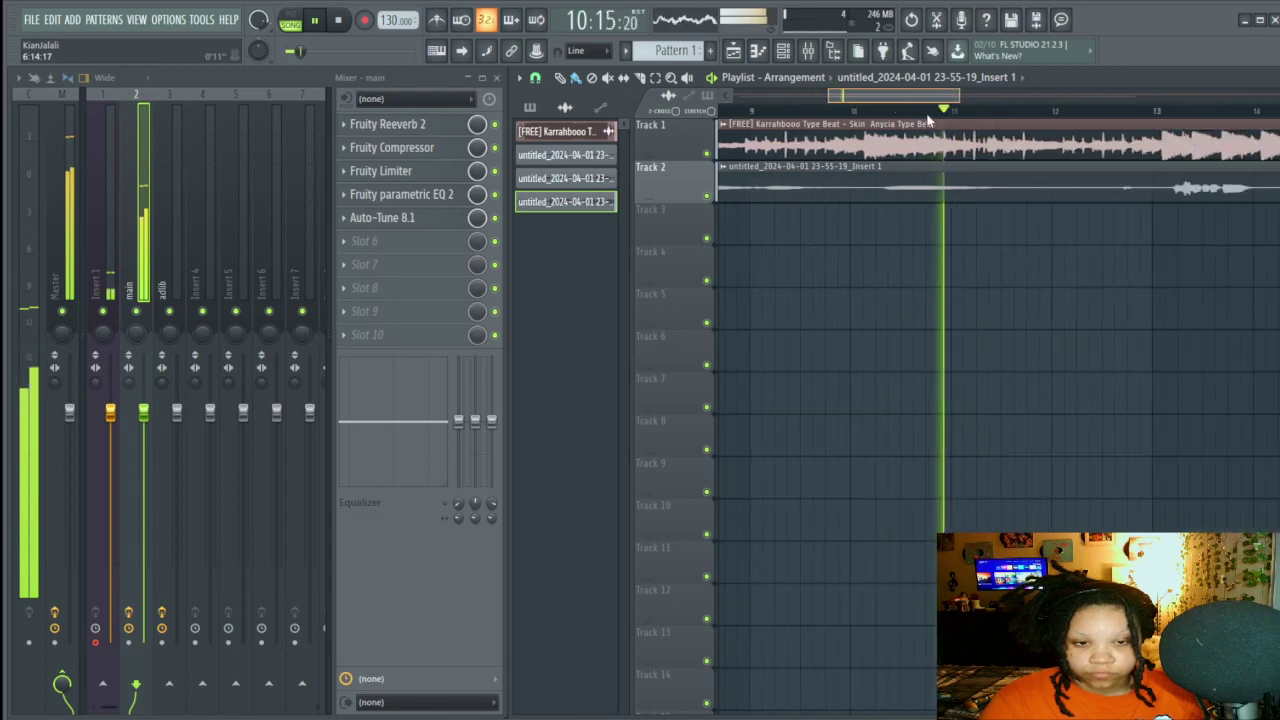
Step: In the main track's Fruity parametric EQ 2, move band 1 higher in frequency, boost bands 3 and 5, and cut band 4
left_click(402, 198)
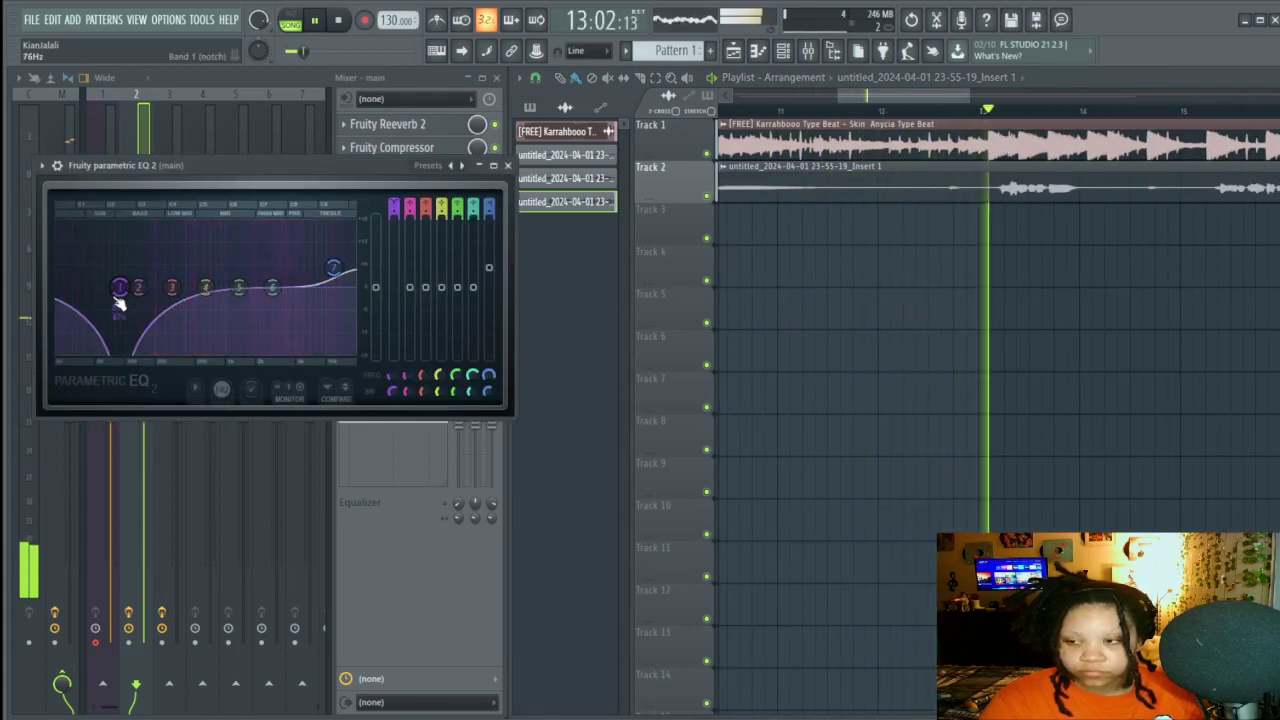
left_click_drag(118, 300, 240, 277)
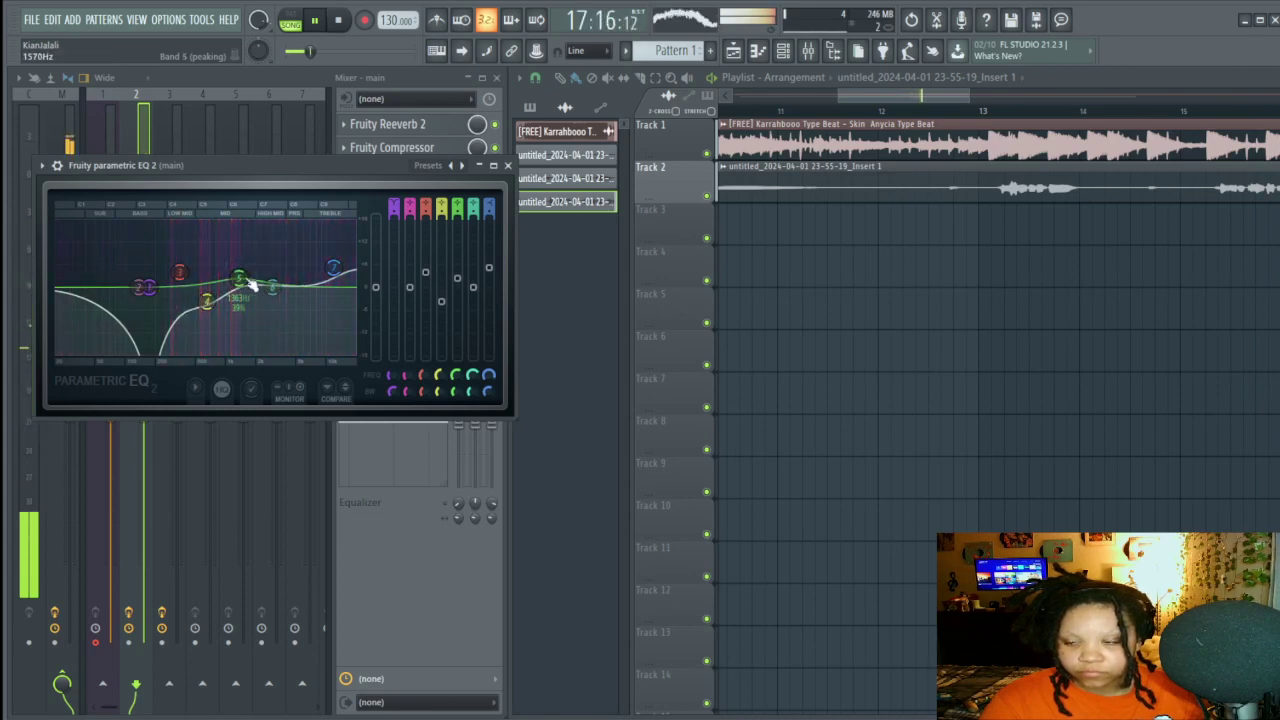
left_click(508, 166)
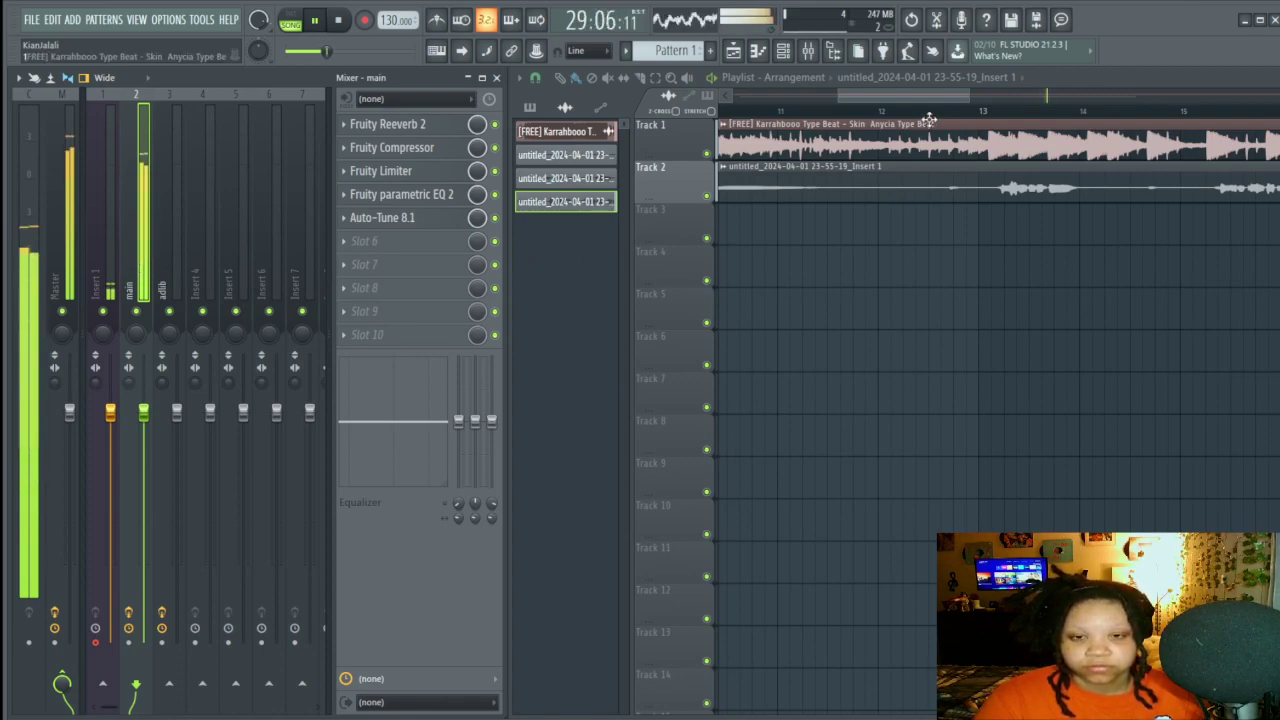
Step: Listen to the equalized vocal with the beat from just before bar 13, restarting the section several times
left_click(983, 111)
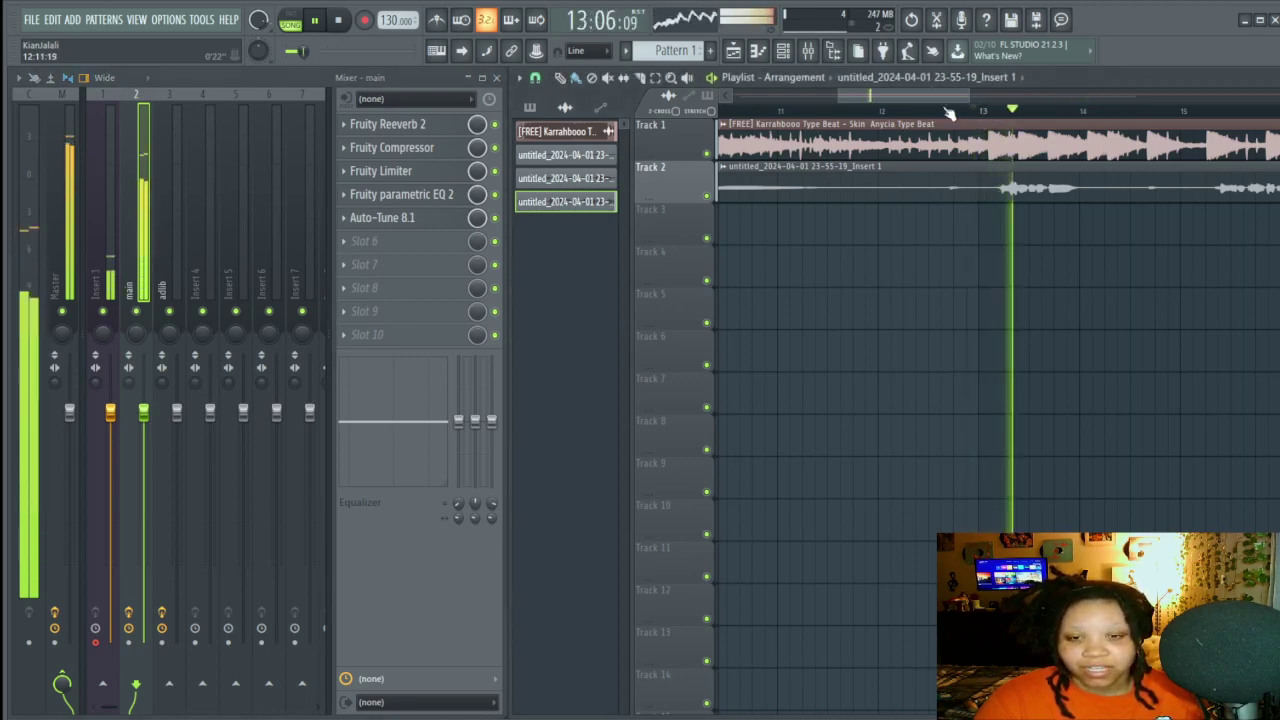
key("space")
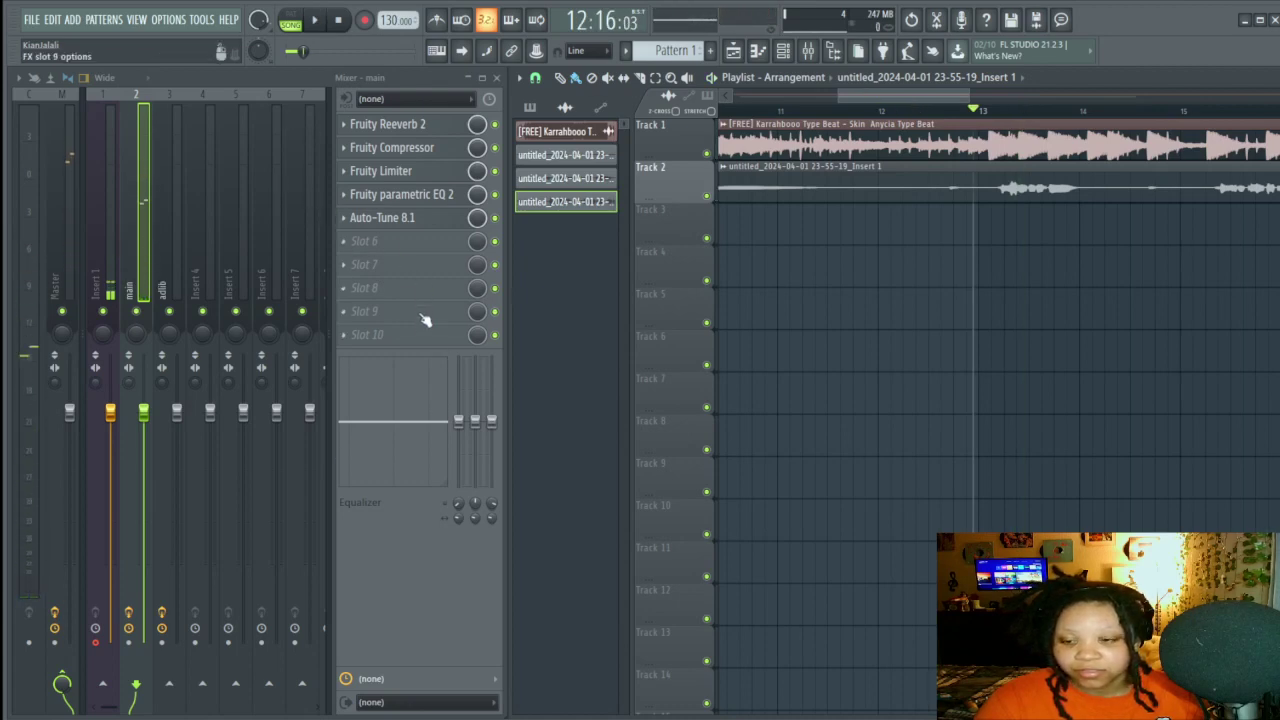
key("space")
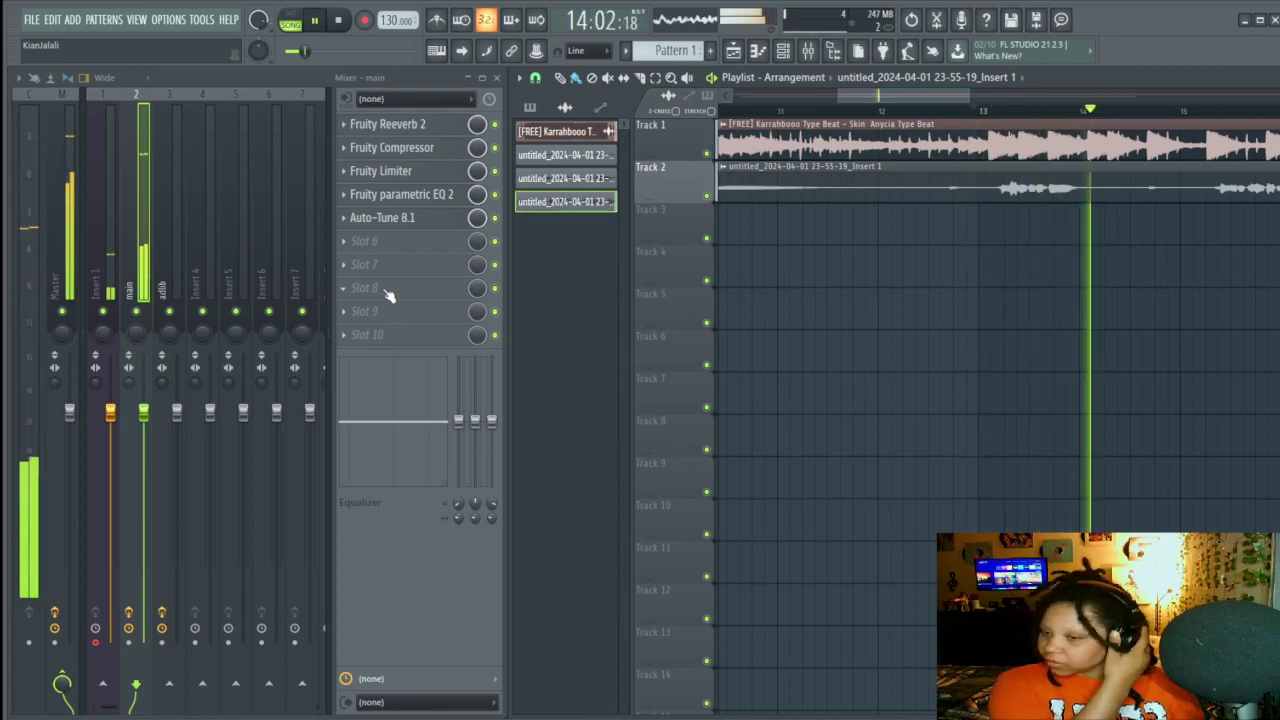
key("space")
key("space")
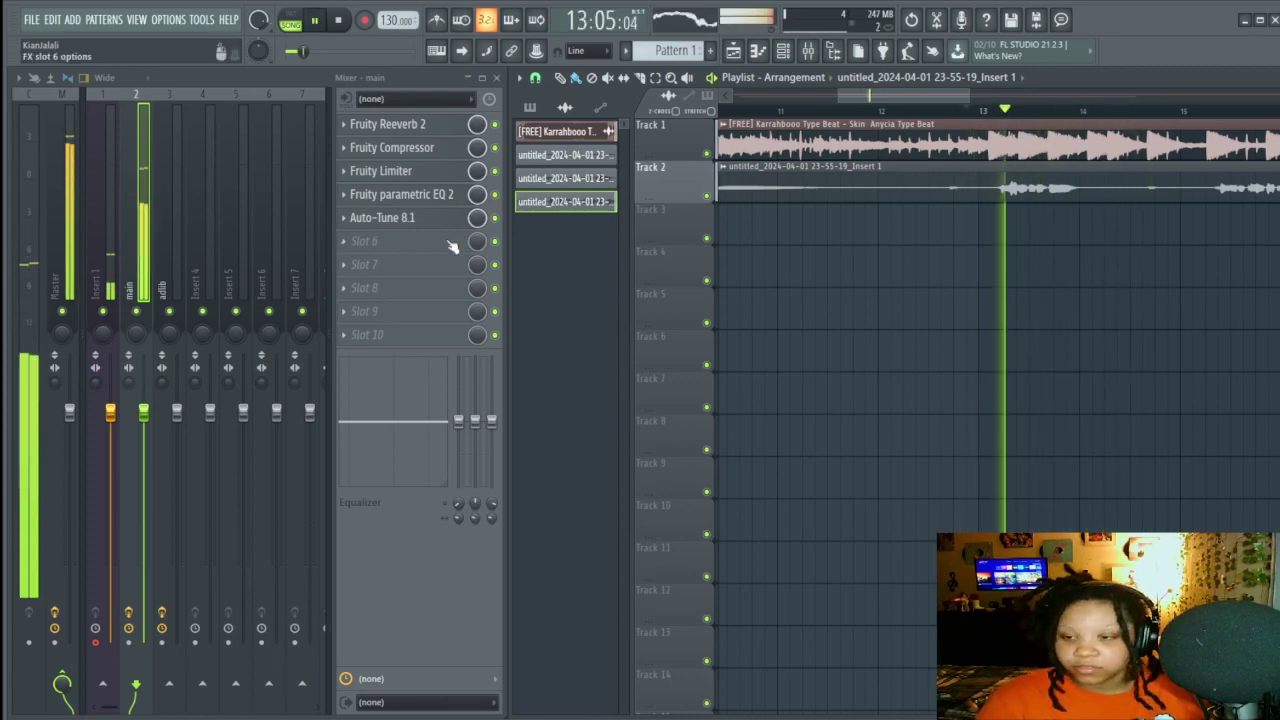
Step: Reshape the main track's Fruity parametric EQ 2 by boosting band 5 further and cutting band 6, and close it
left_click(413, 199)
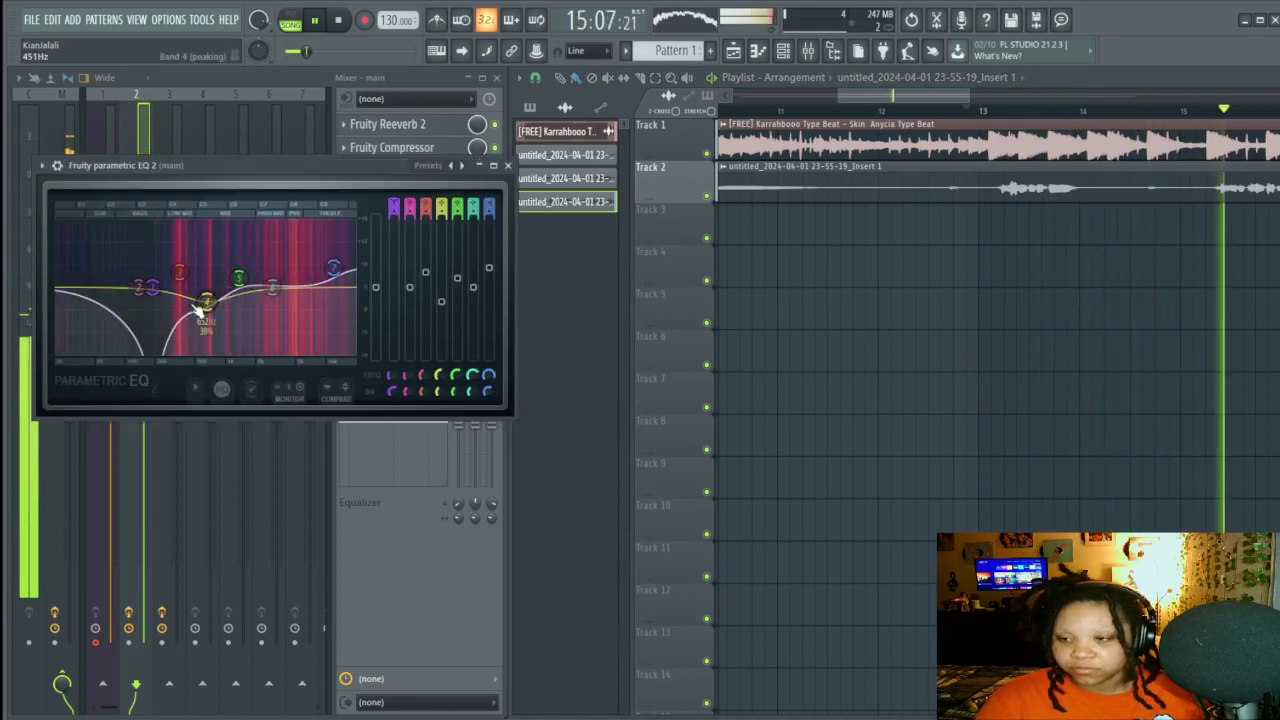
left_click_drag(239, 278, 271, 298)
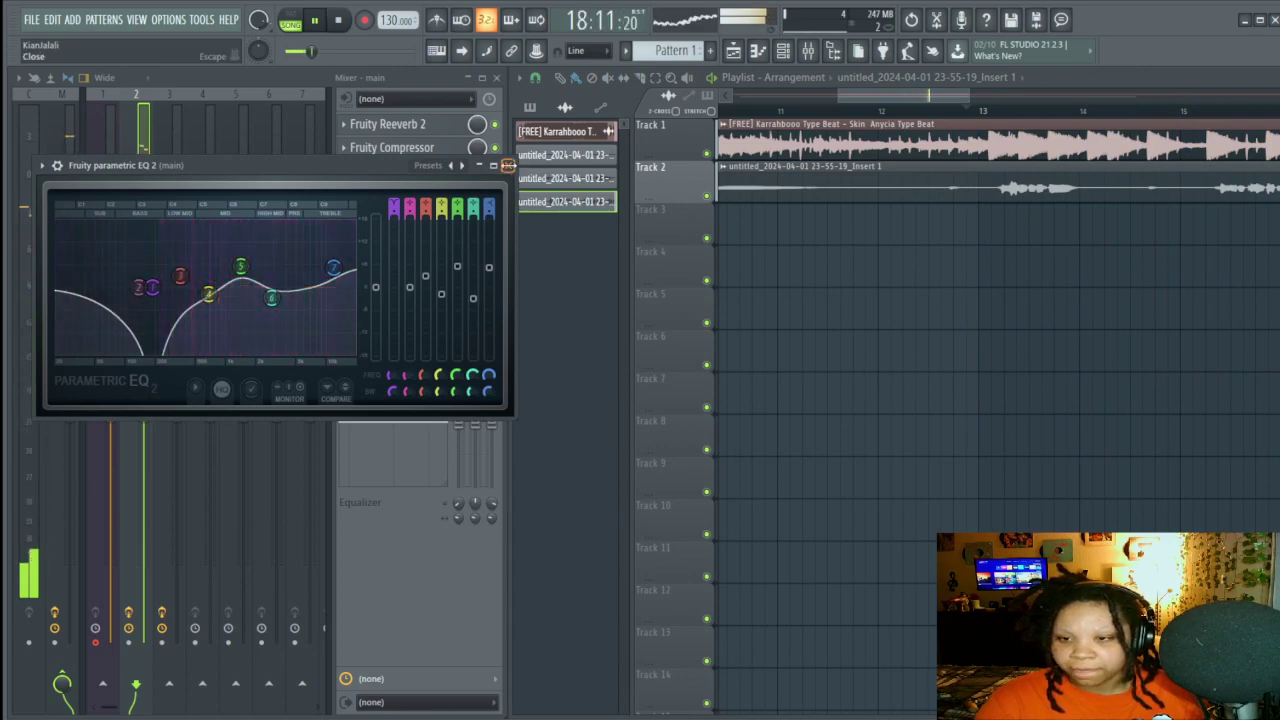
left_click(507, 165)
Step: Raise the main track's Fruity Limiter gain and set its ceiling to about 0.1 dB, and close the limiter
scroll(942, 115, "up", 3)
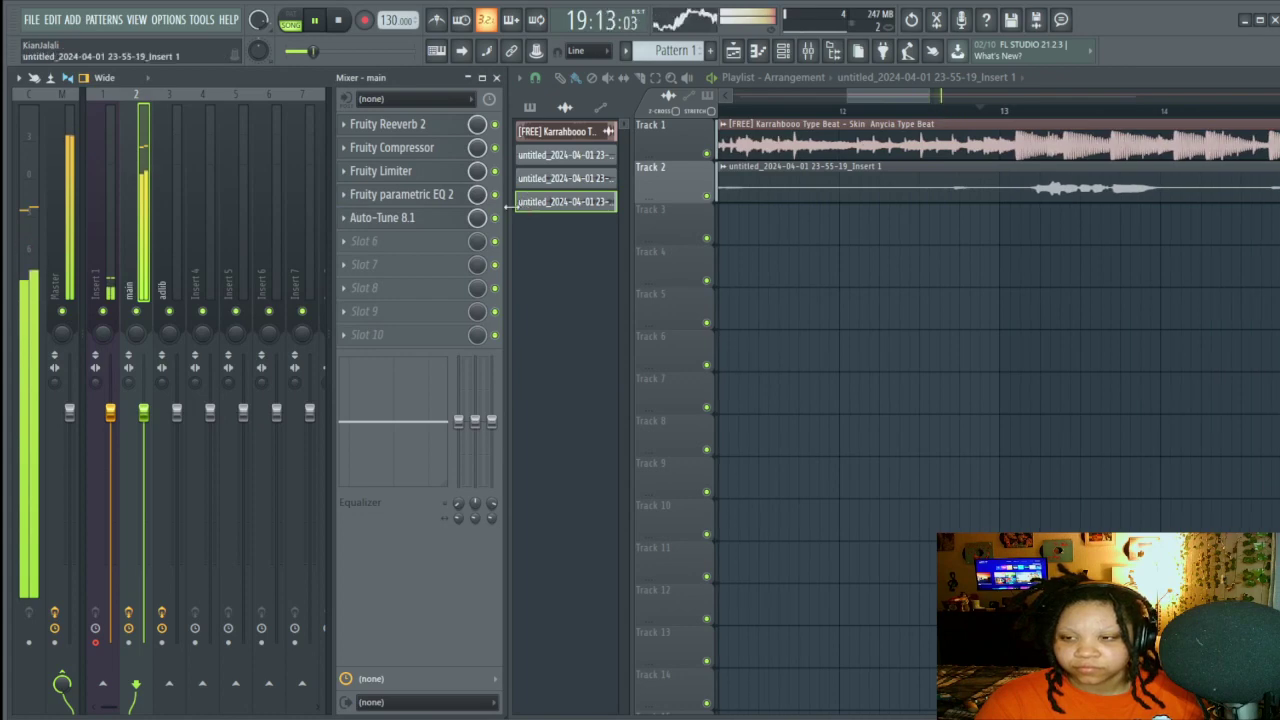
left_click(410, 175)
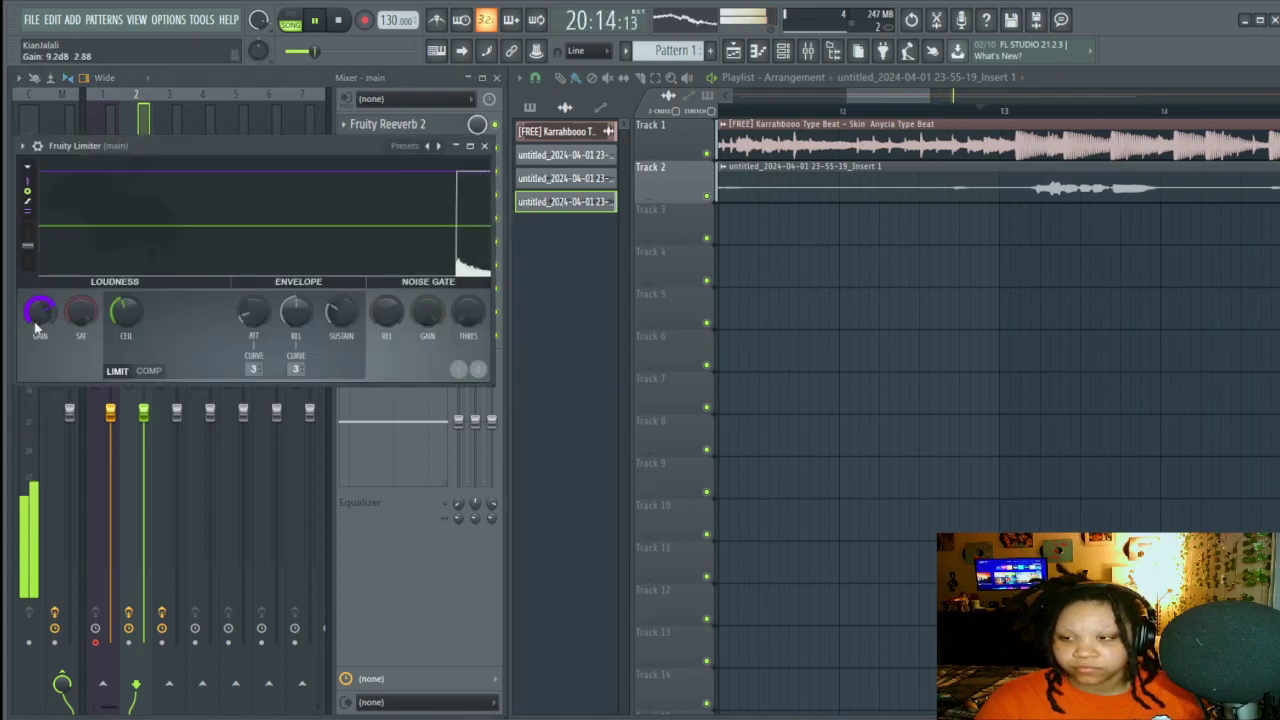
scroll(45, 325, "up", 3)
scroll(48, 330, "up", 2)
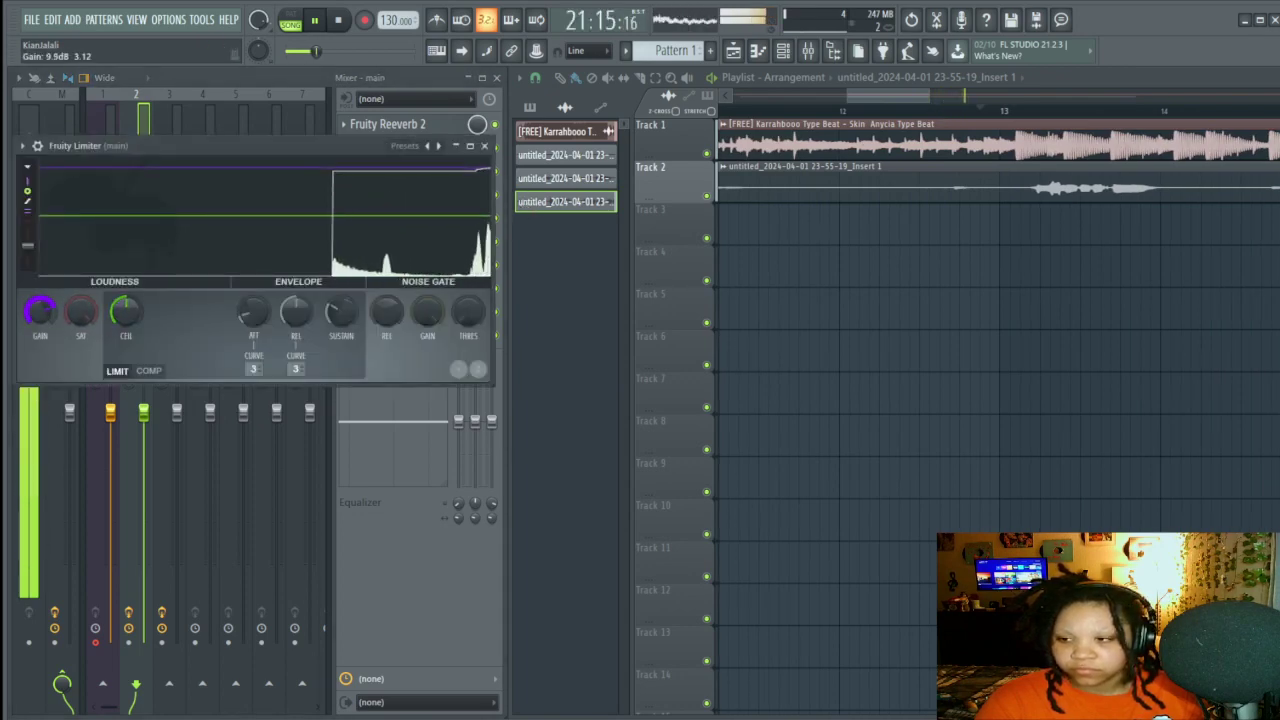
scroll(45, 330, "down", 4)
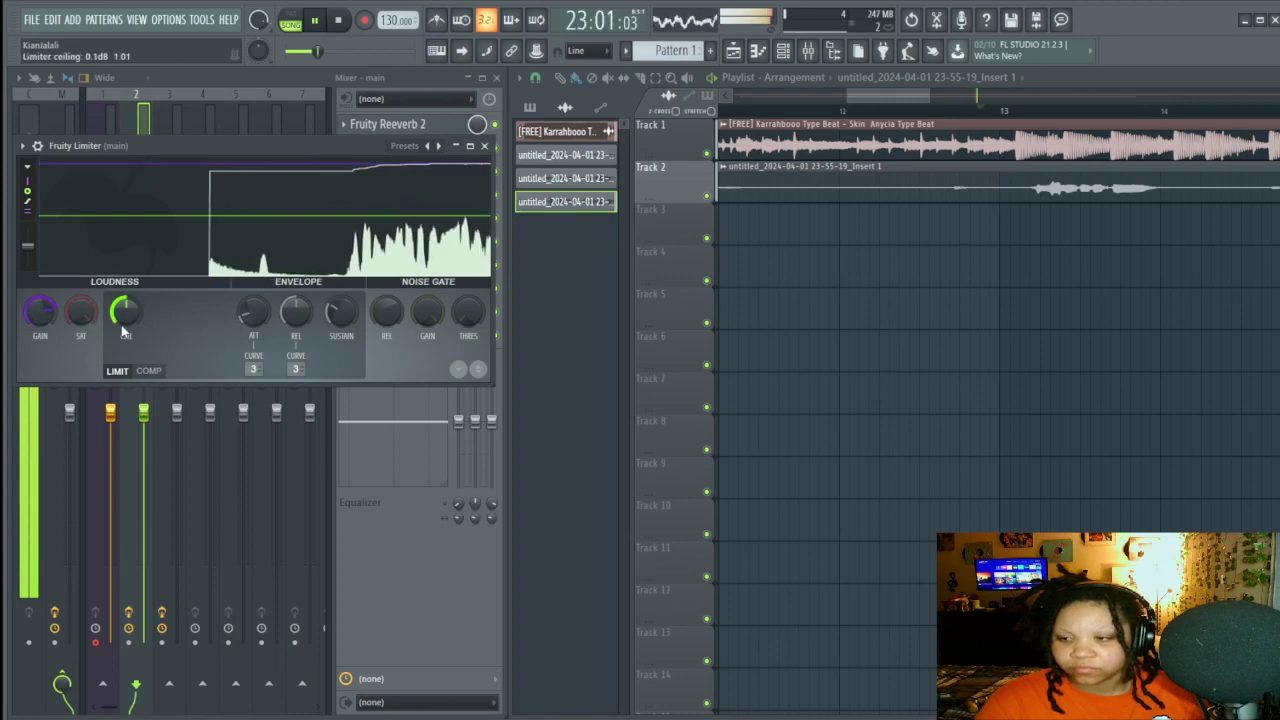
left_click(484, 145)
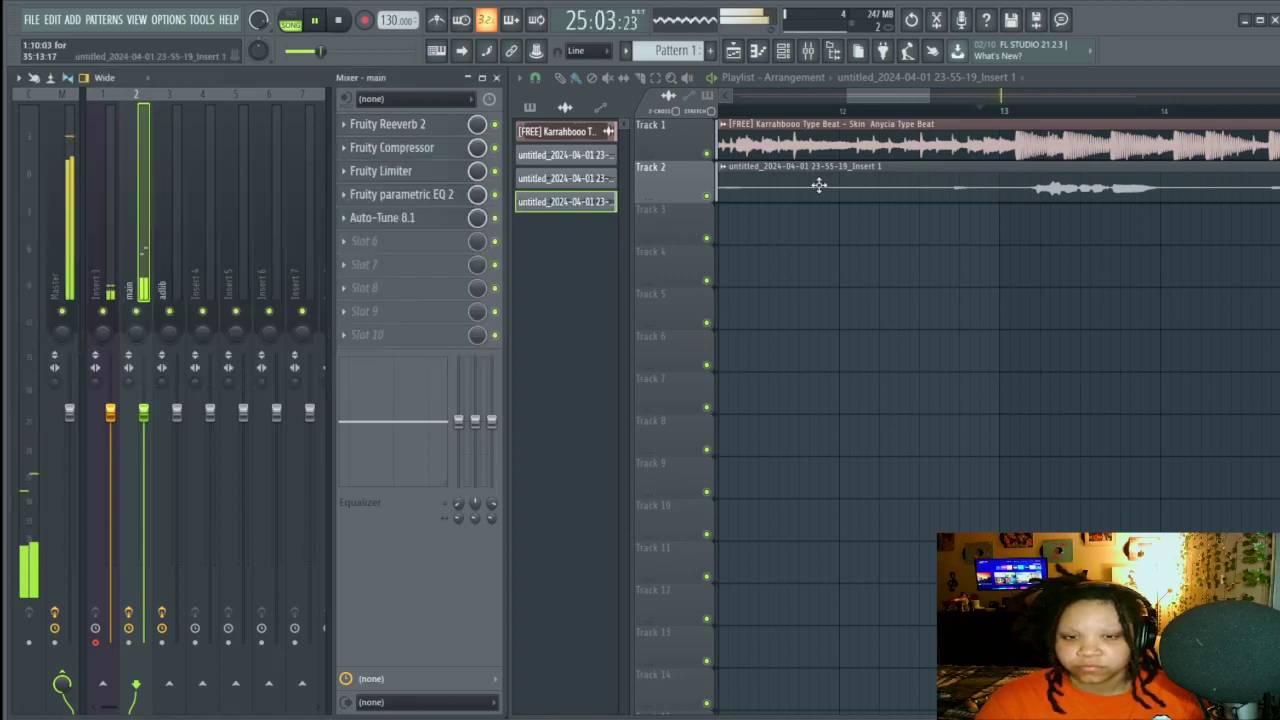
Step: Play the mixed vocal through towards the end of its clip, stop playback and delete the vocal clip from Track 2
left_click_drag(890, 100, 1062, 188)
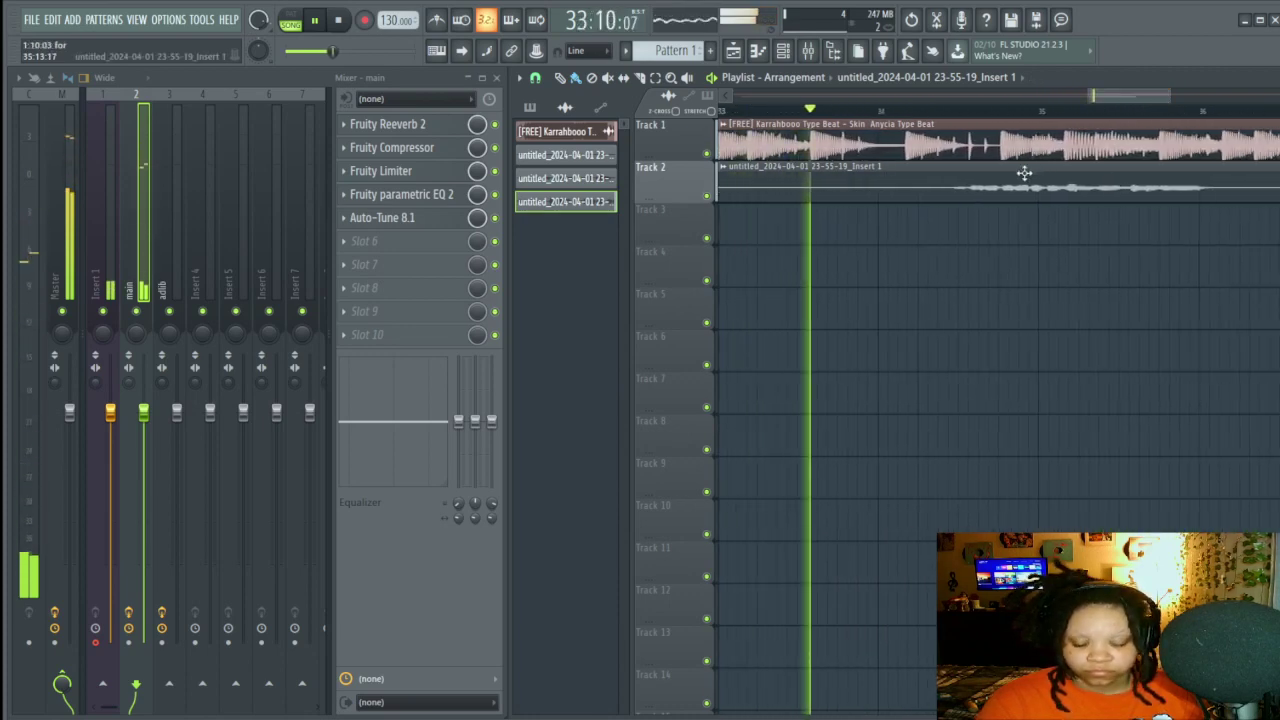
key("space")
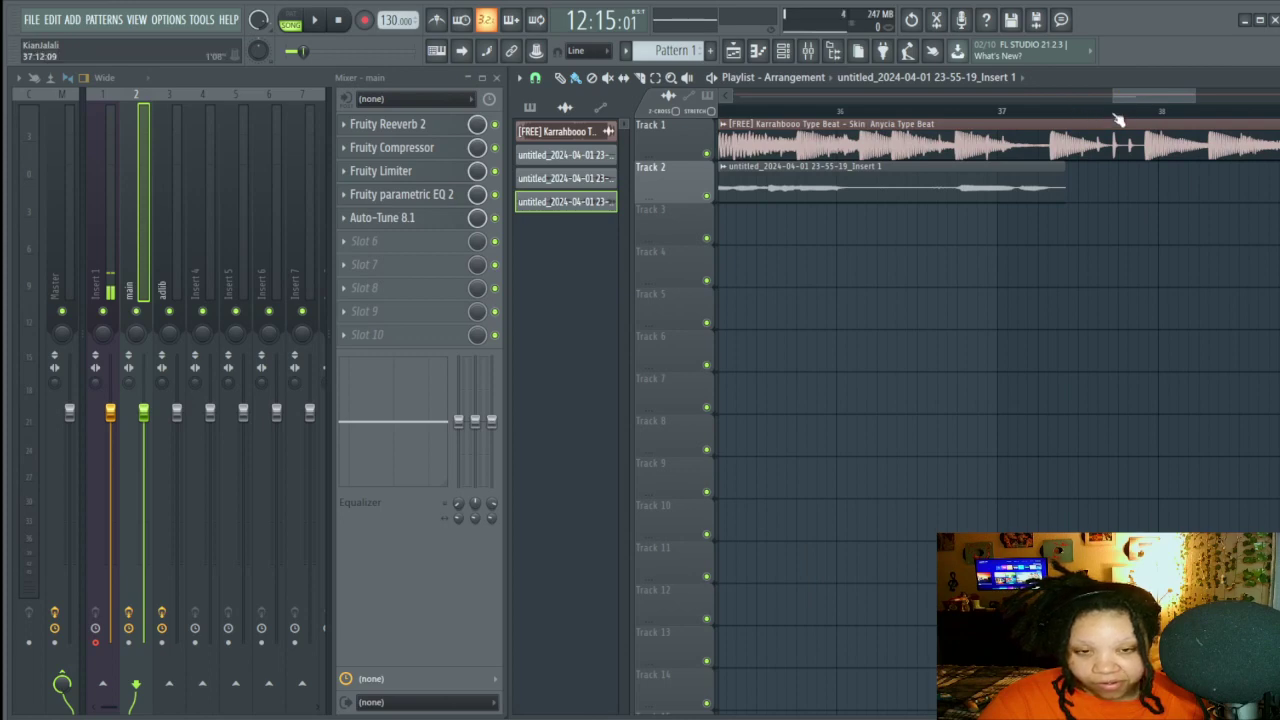
left_click_drag(1118, 120, 680, 130)
right_click(928, 171)
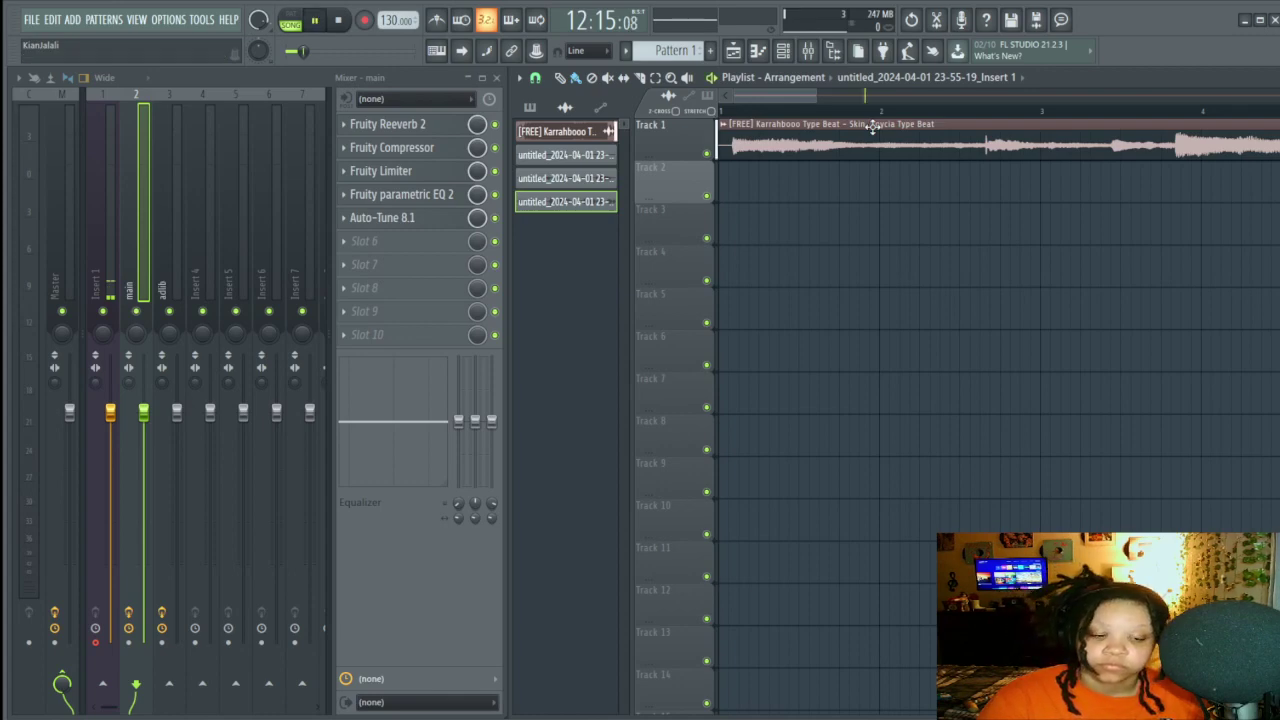
Step: Play the beat alone from near bar 13, replay it from about bar 3 and stop playback
key("space")
key("space")
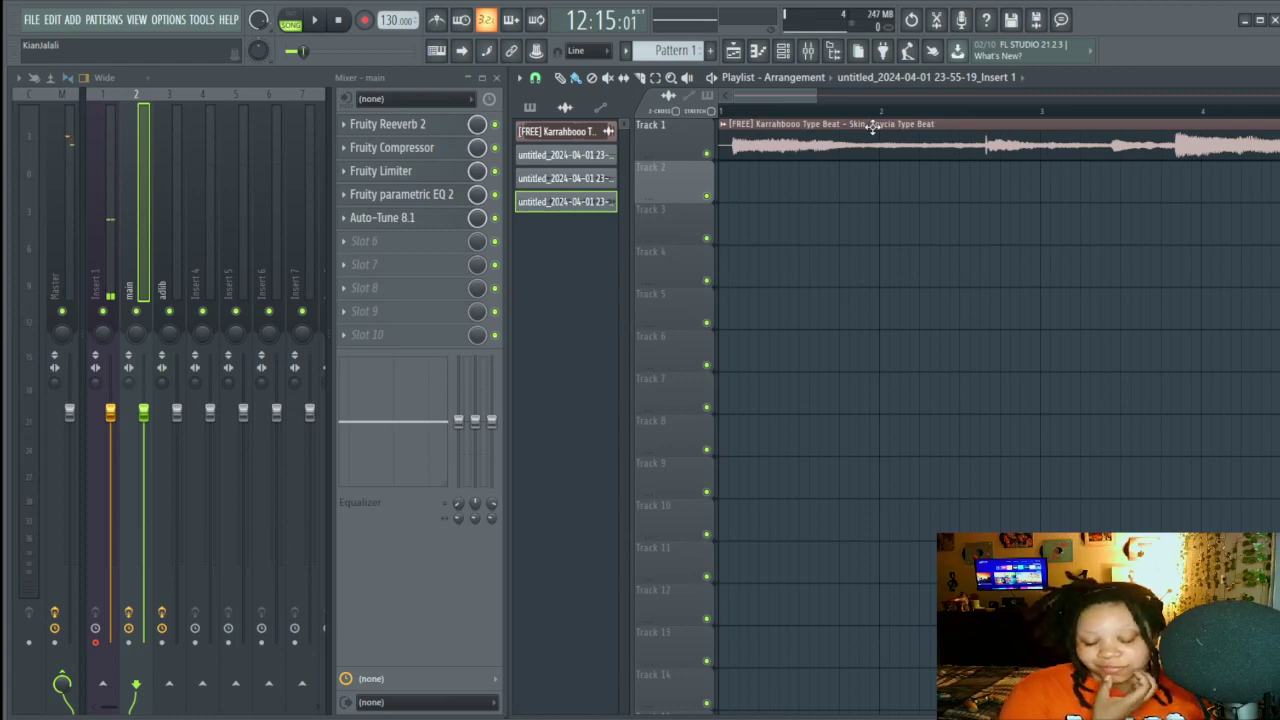
key("space")
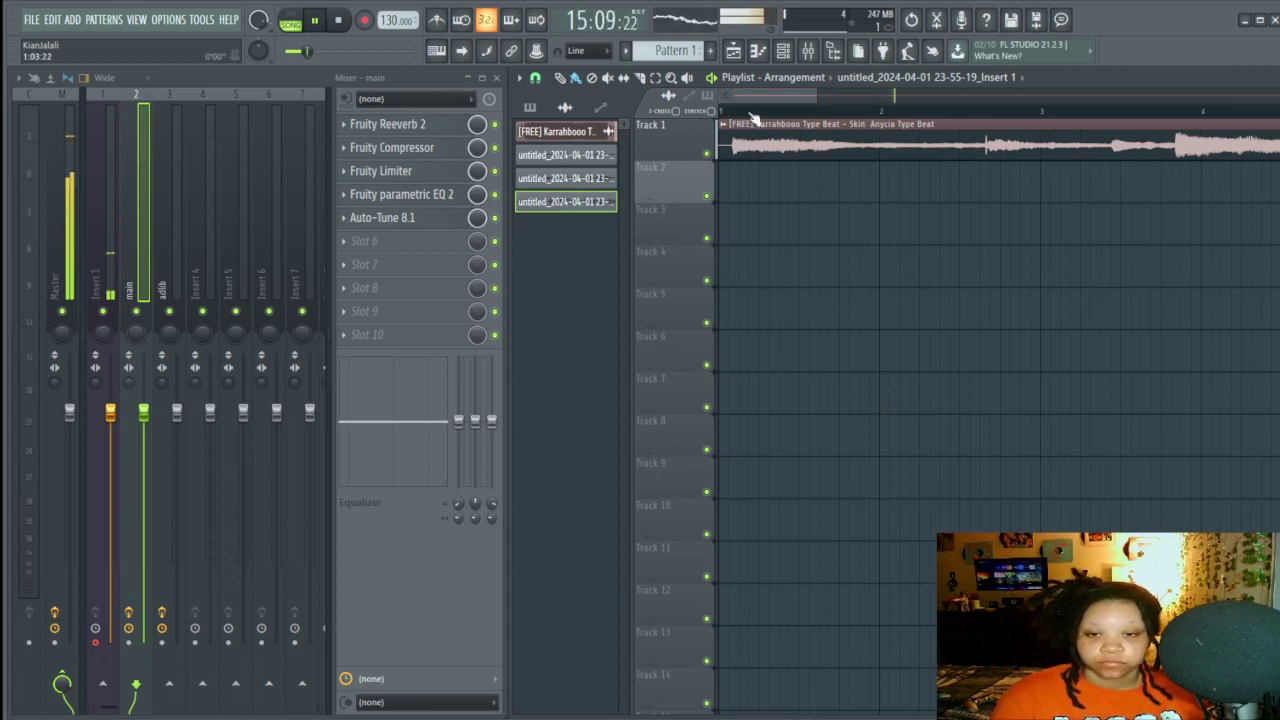
left_click(1168, 112)
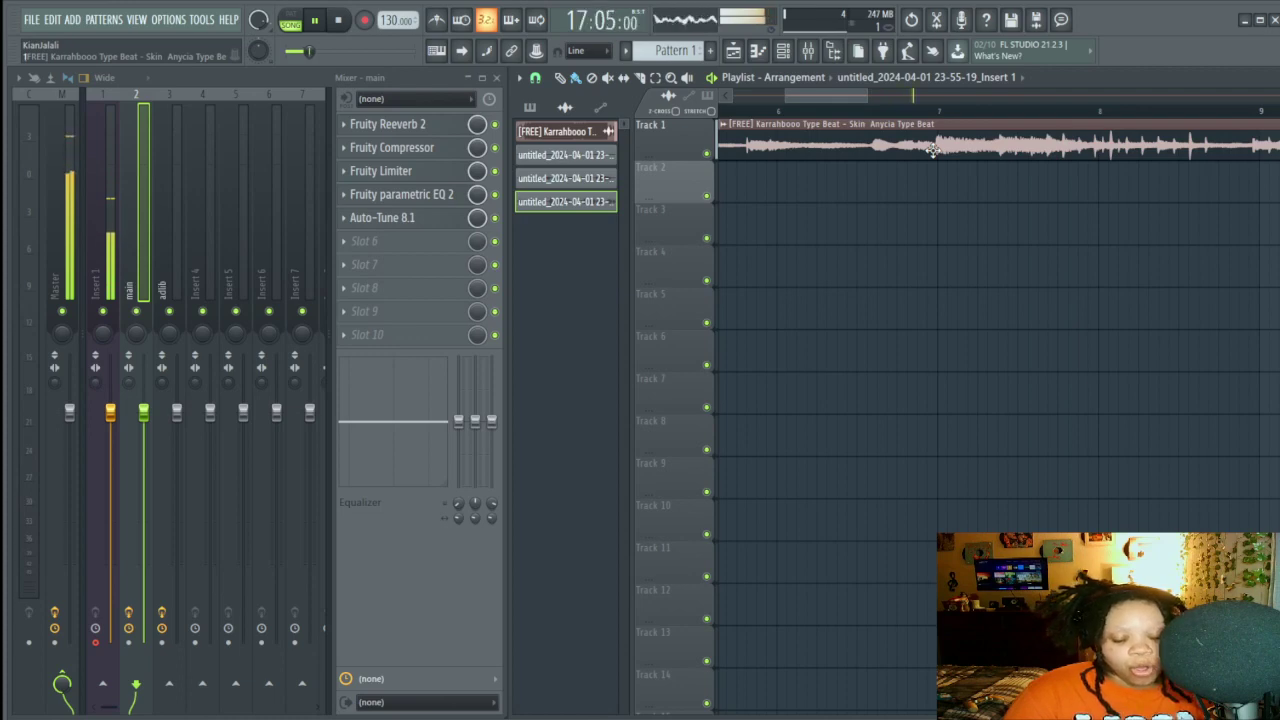
key("space")
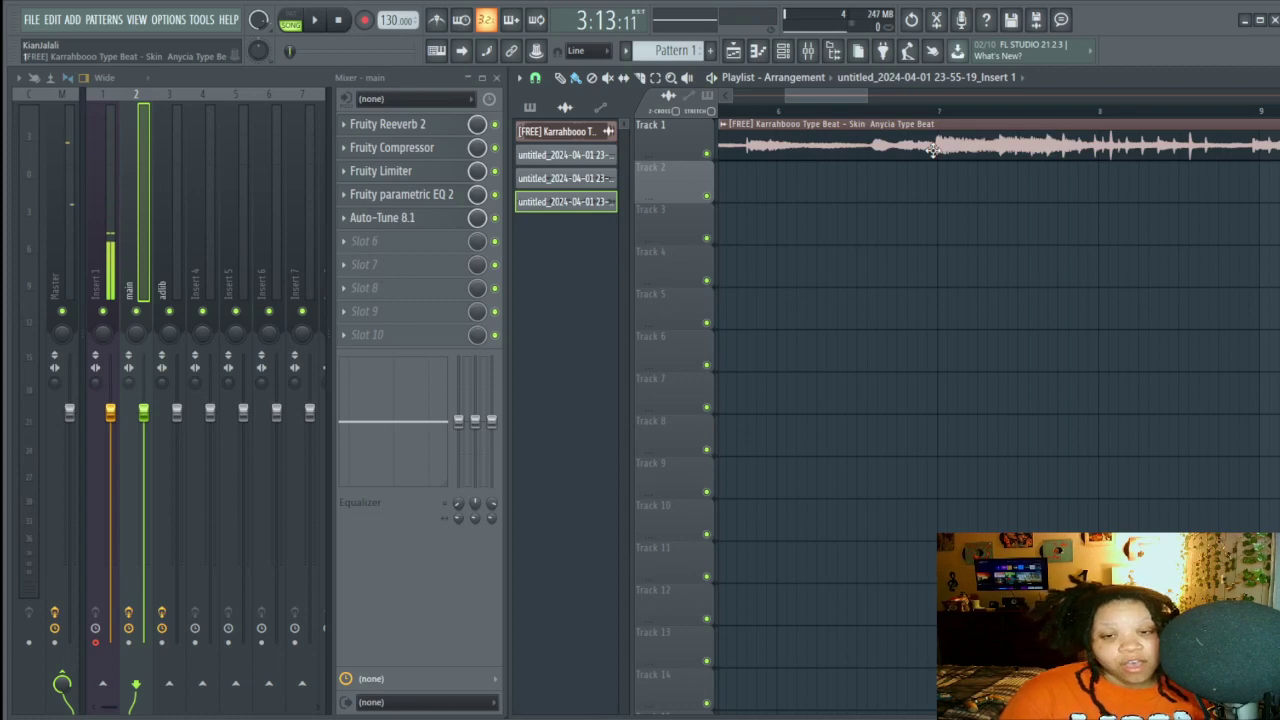
Step: Move the playhead to late in bar 6 and replay the beat from there several times
left_click(897, 108)
key("space")
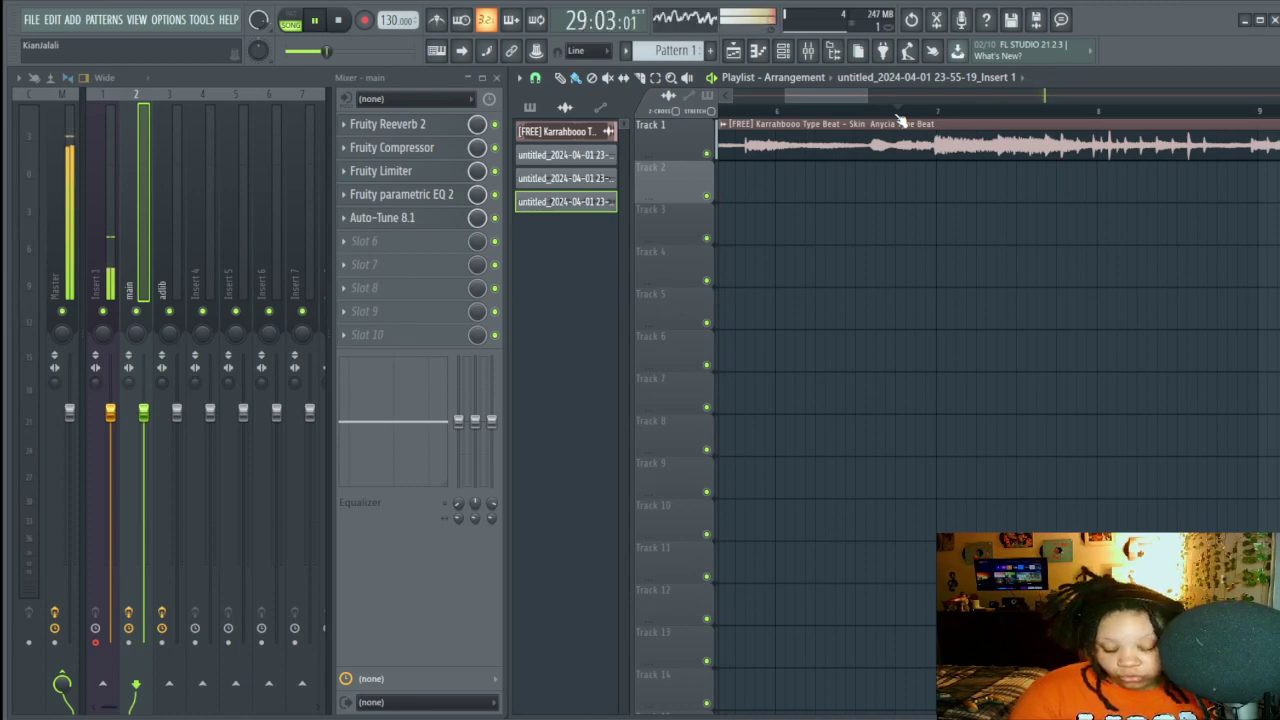
left_click(898, 114)
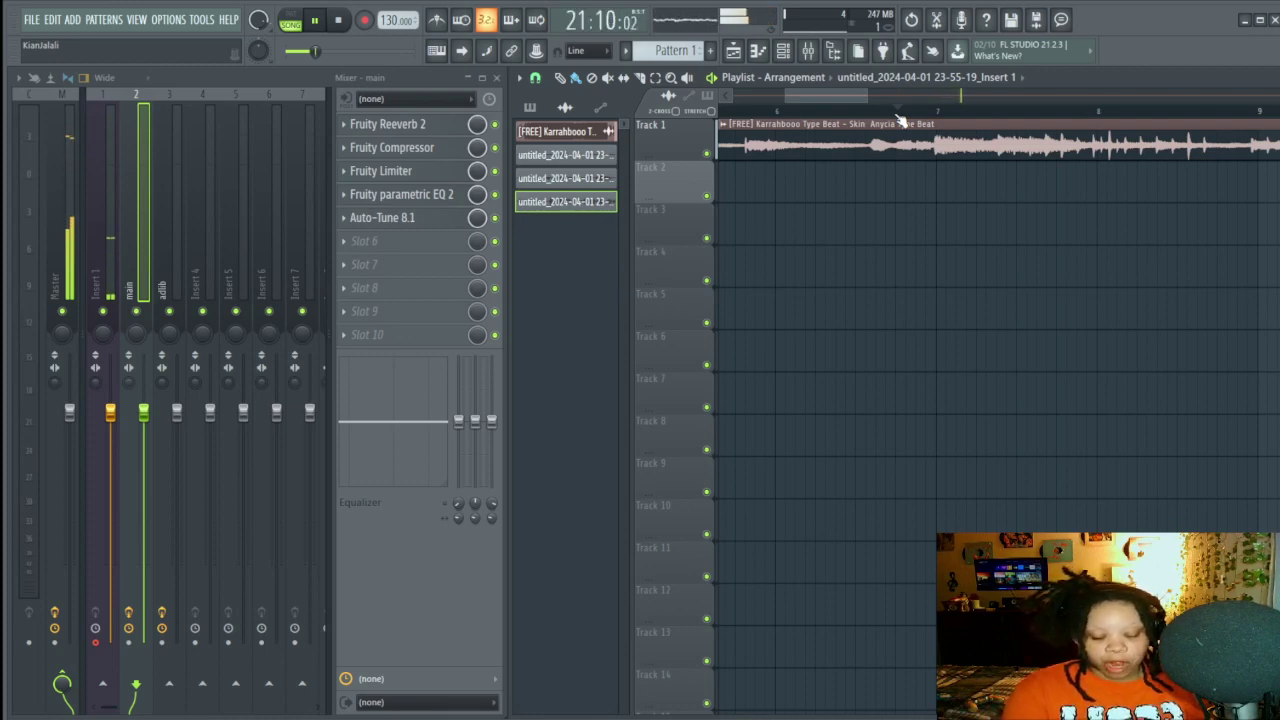
left_click(899, 117)
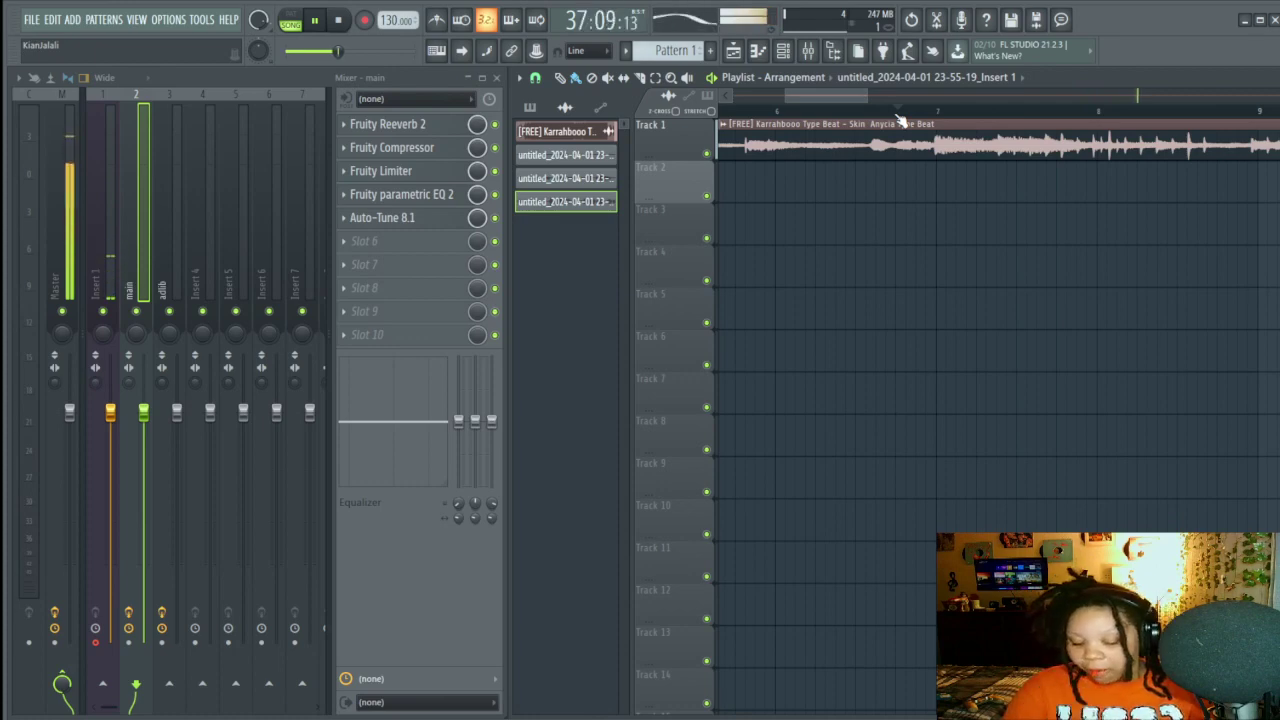
Step: Stop the beat playback, select the Insert 1 mixer track and record a new vocal take from late in bar 6
left_click(899, 116)
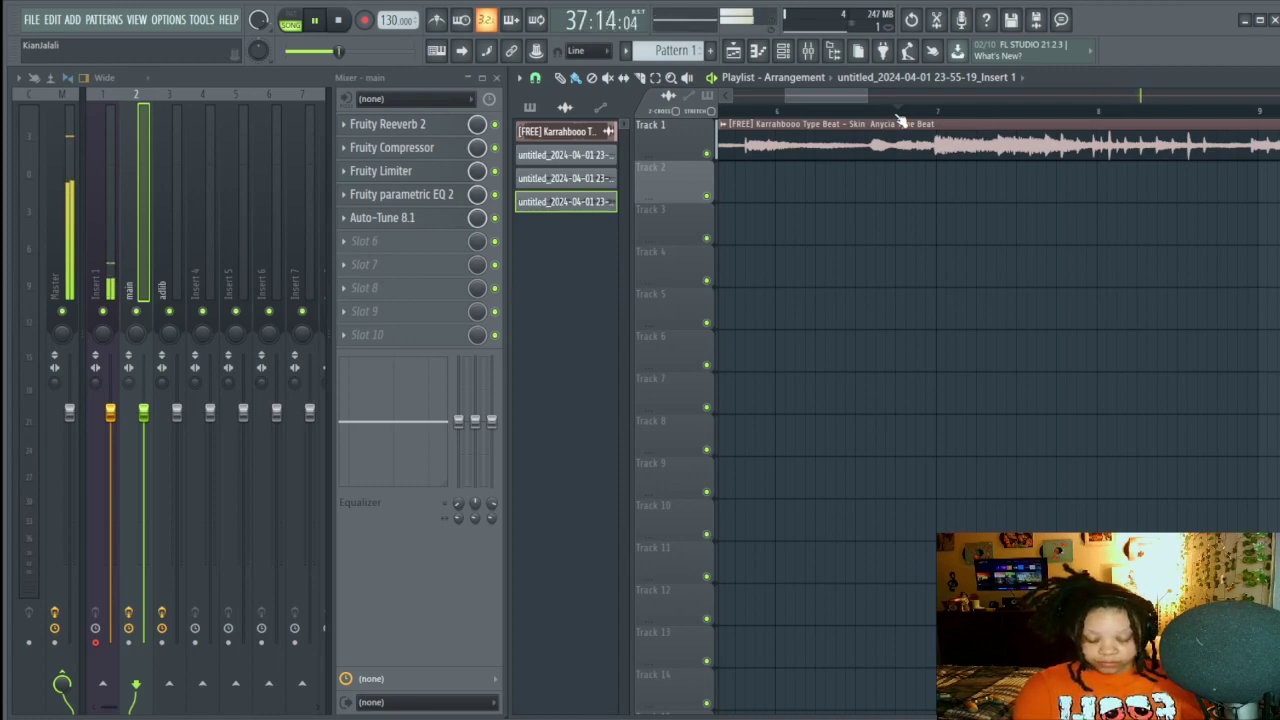
key("space")
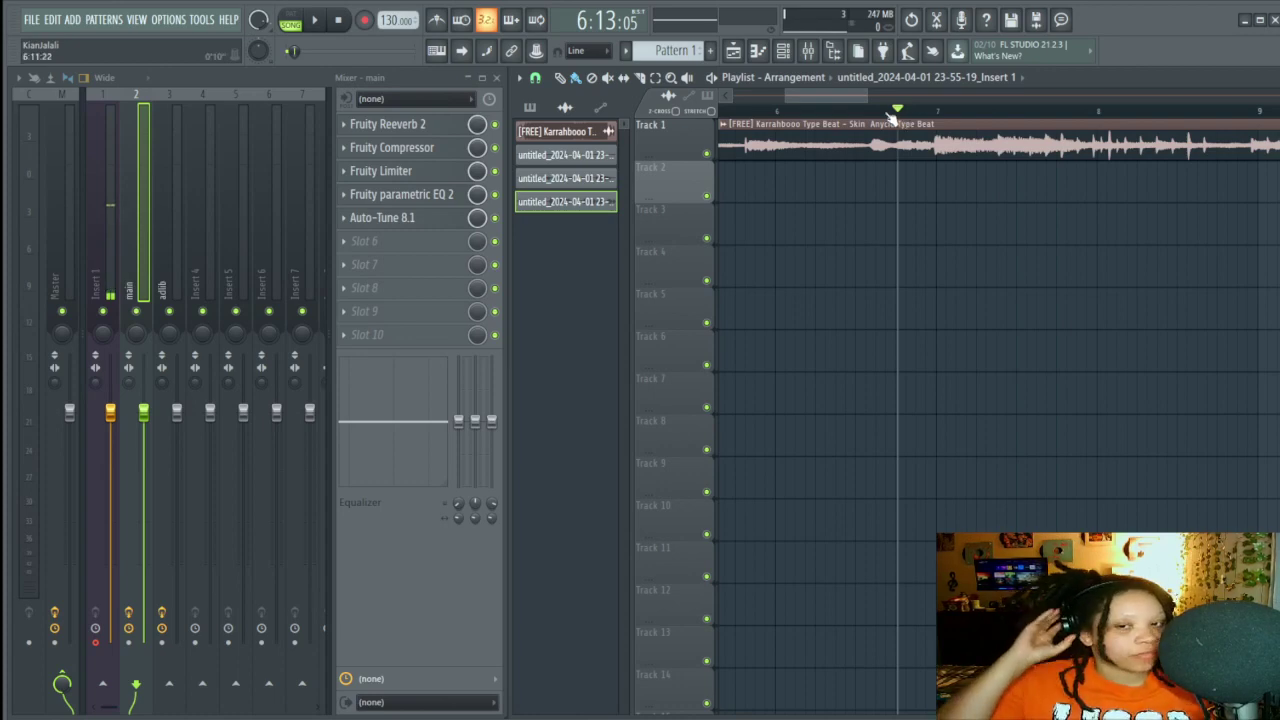
left_click(114, 285)
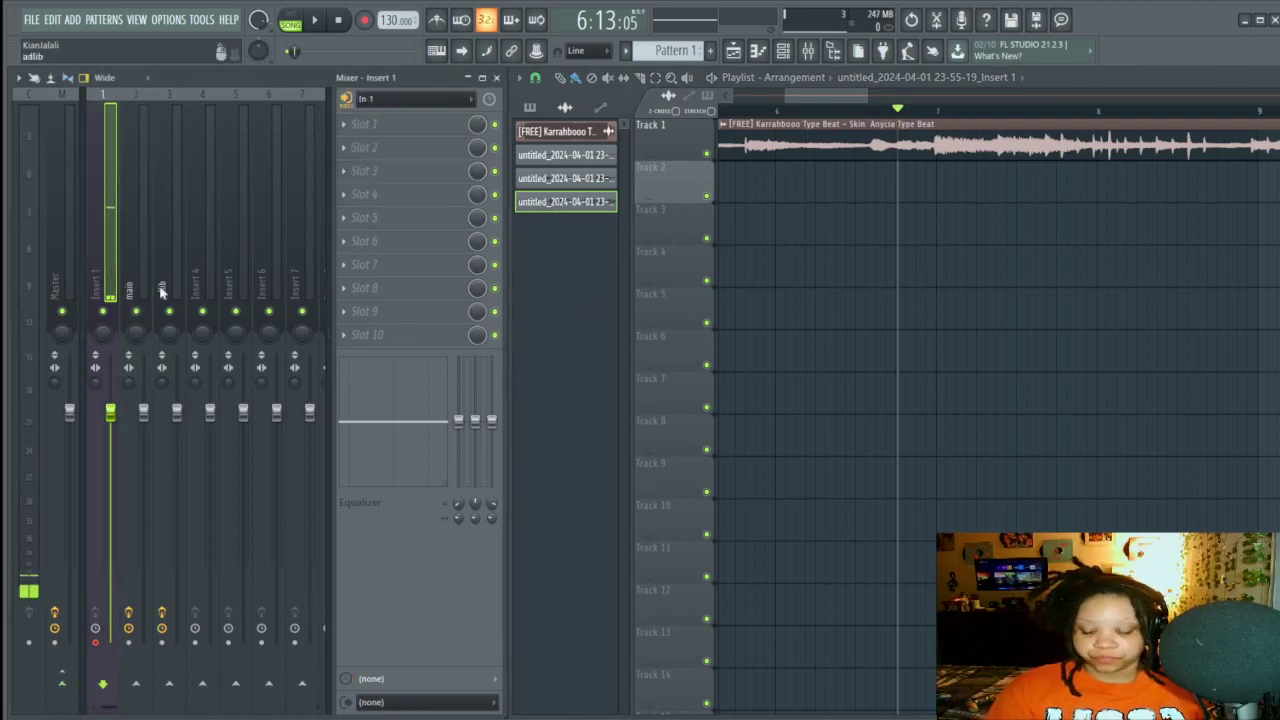
key("r")
key("space")
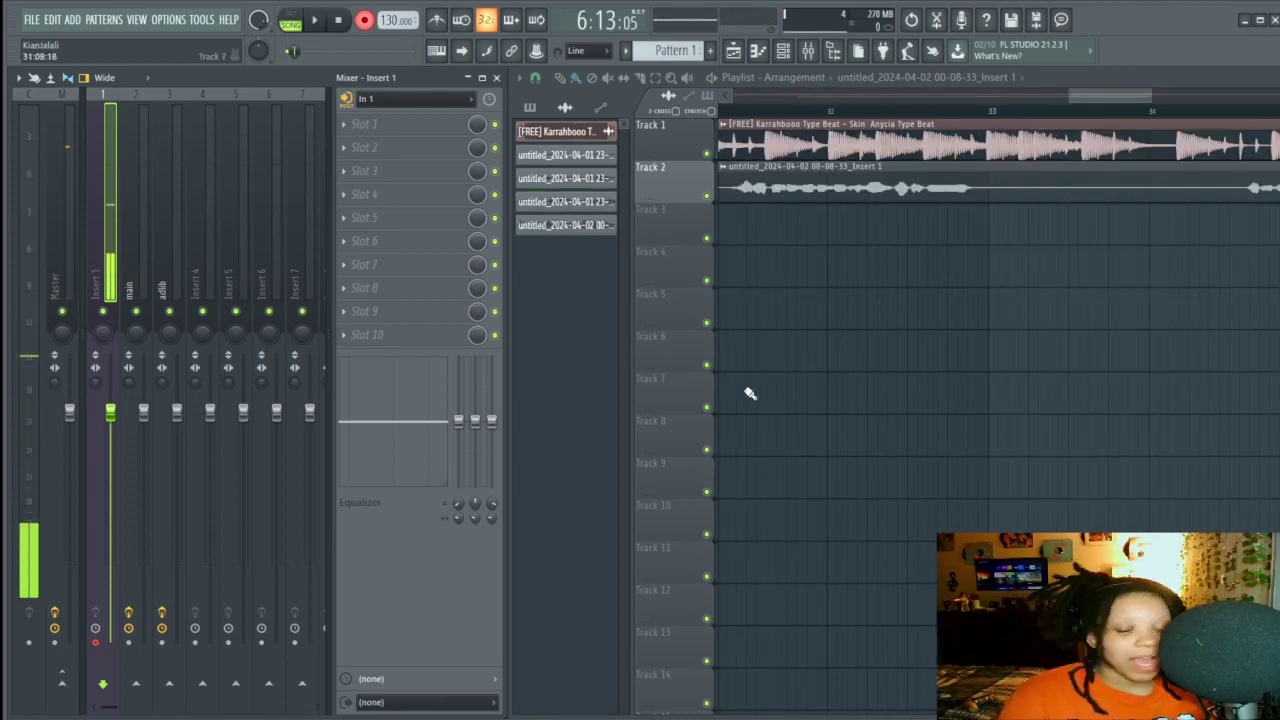
Step: Select the main mixer track and play the new vocal take through its effects from late in bar 6
scroll(1114, 117, "up", 2)
scroll(1092, 120, "down", 1)
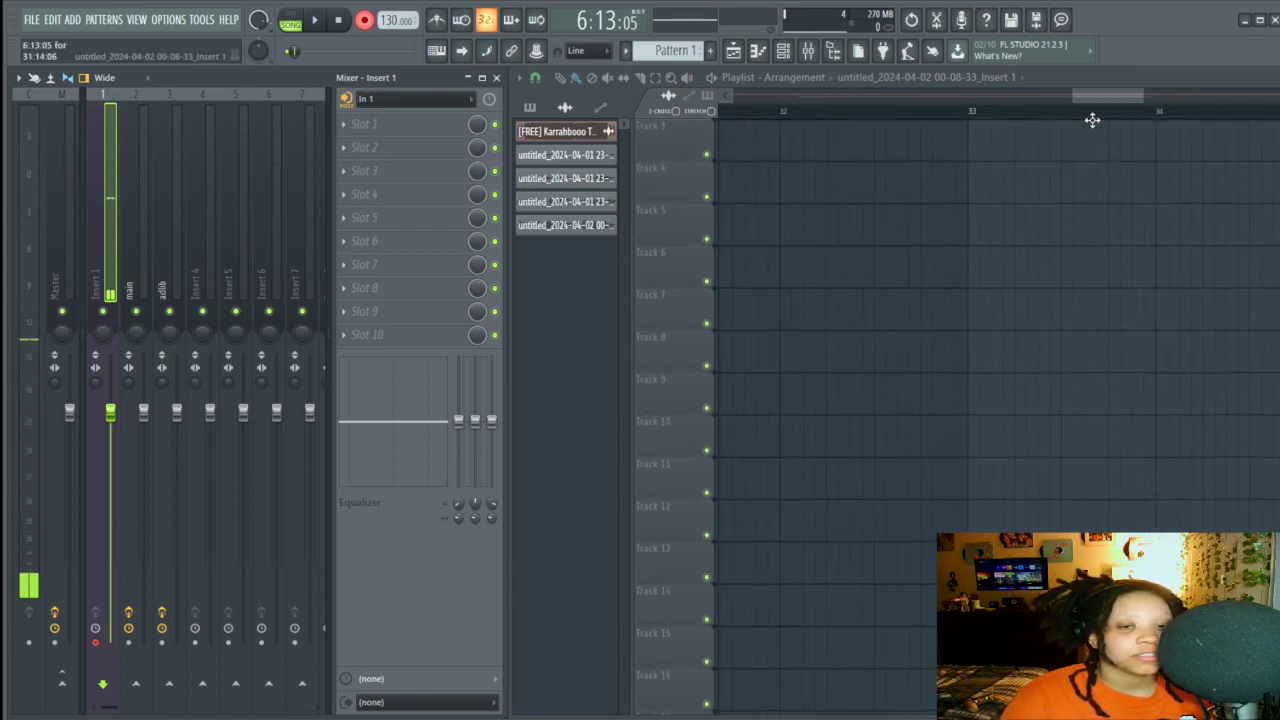
left_click_drag(1100, 96, 868, 160)
scroll(931, 155, "up", 1)
scroll(931, 155, "up", 1)
left_click(130, 250)
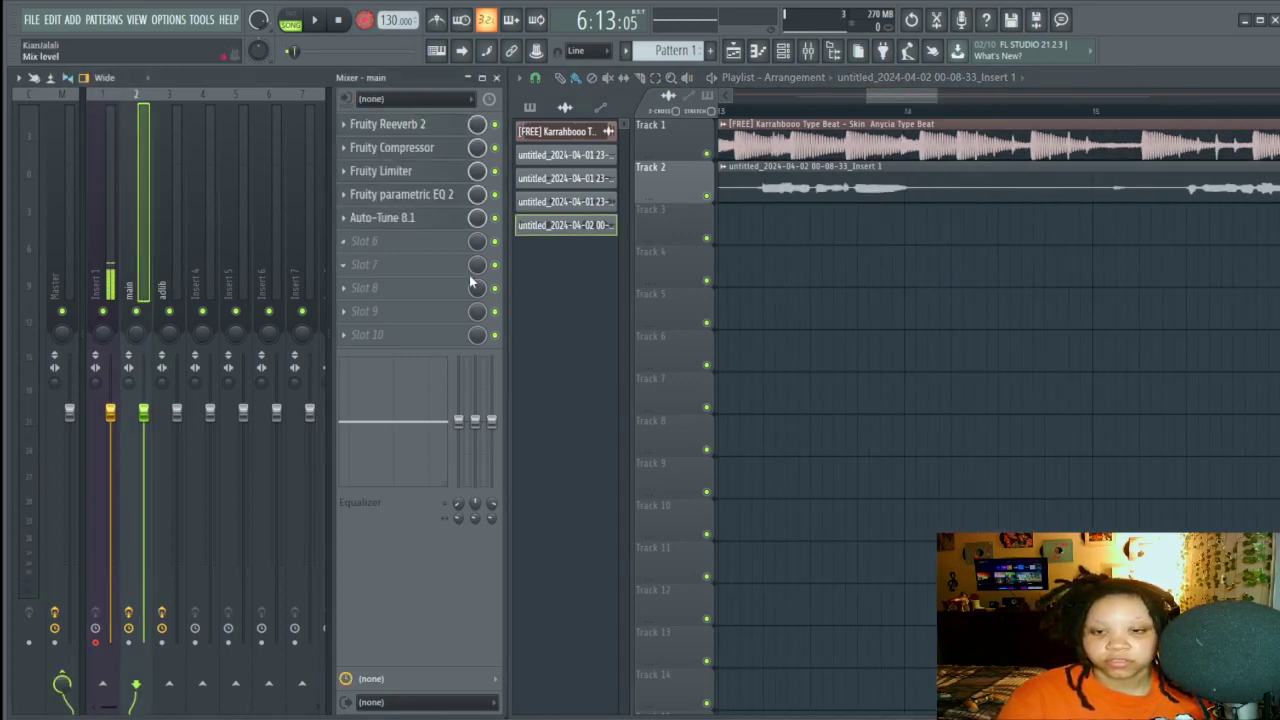
key("space")
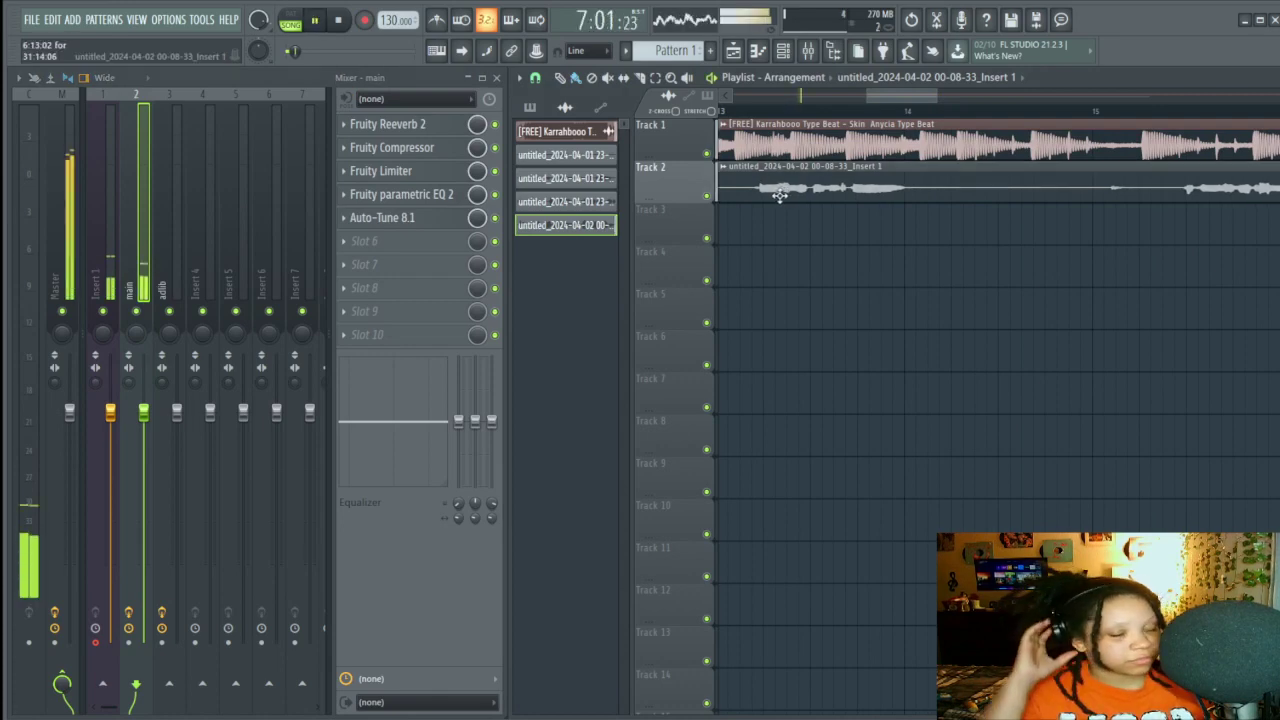
Step: Trim the start of the new vocal clip on Track 2 to about a third into bar 8
left_click_drag(895, 96, 827, 97)
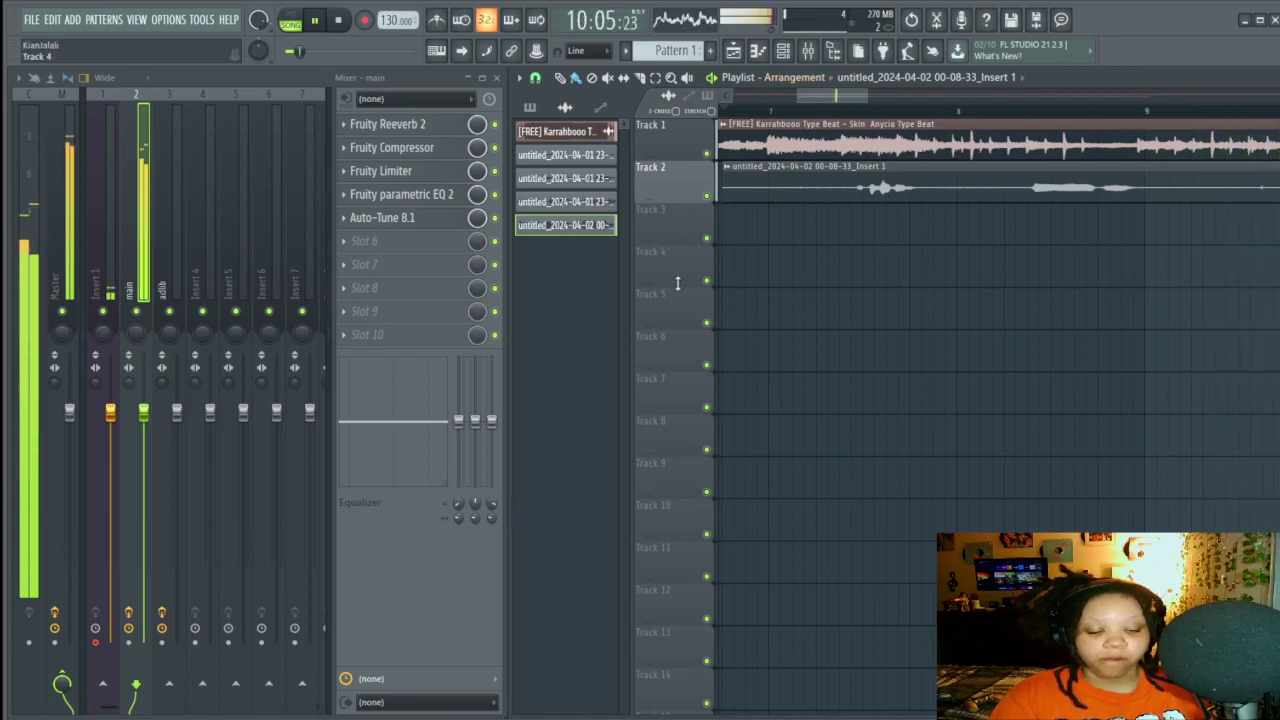
left_click_drag(832, 96, 1118, 196)
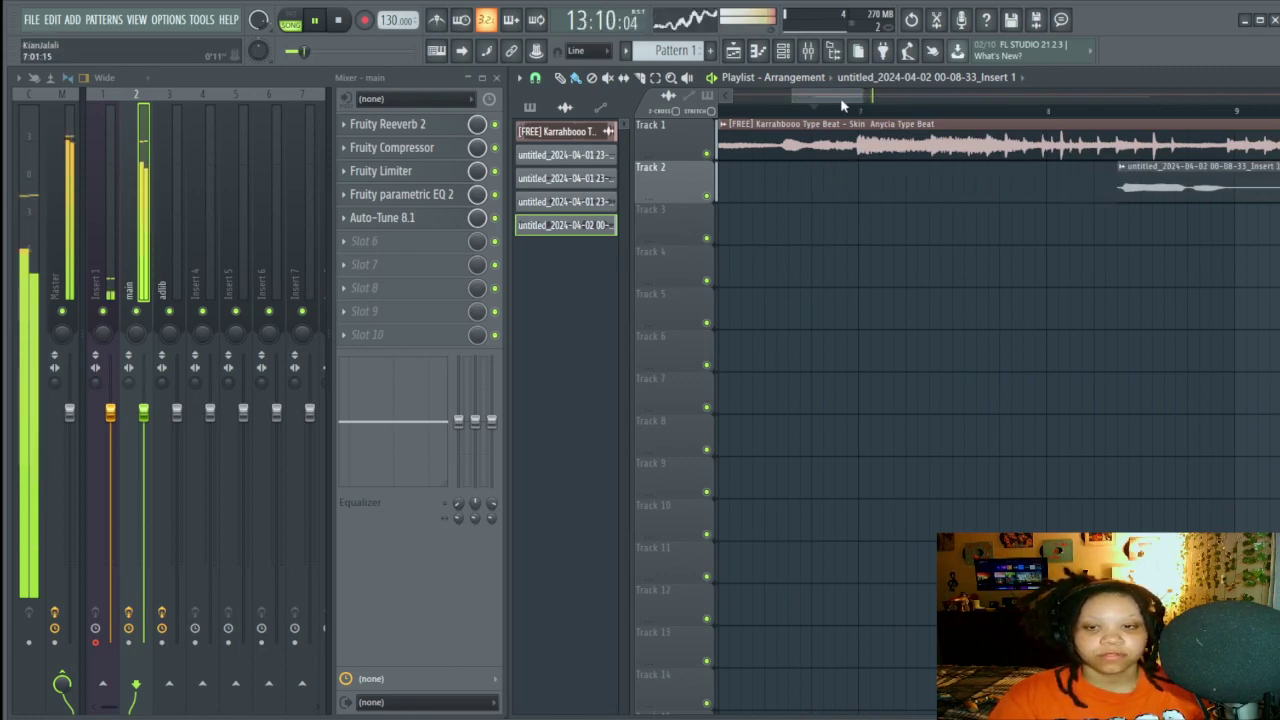
left_click_drag(843, 105, 942, 118)
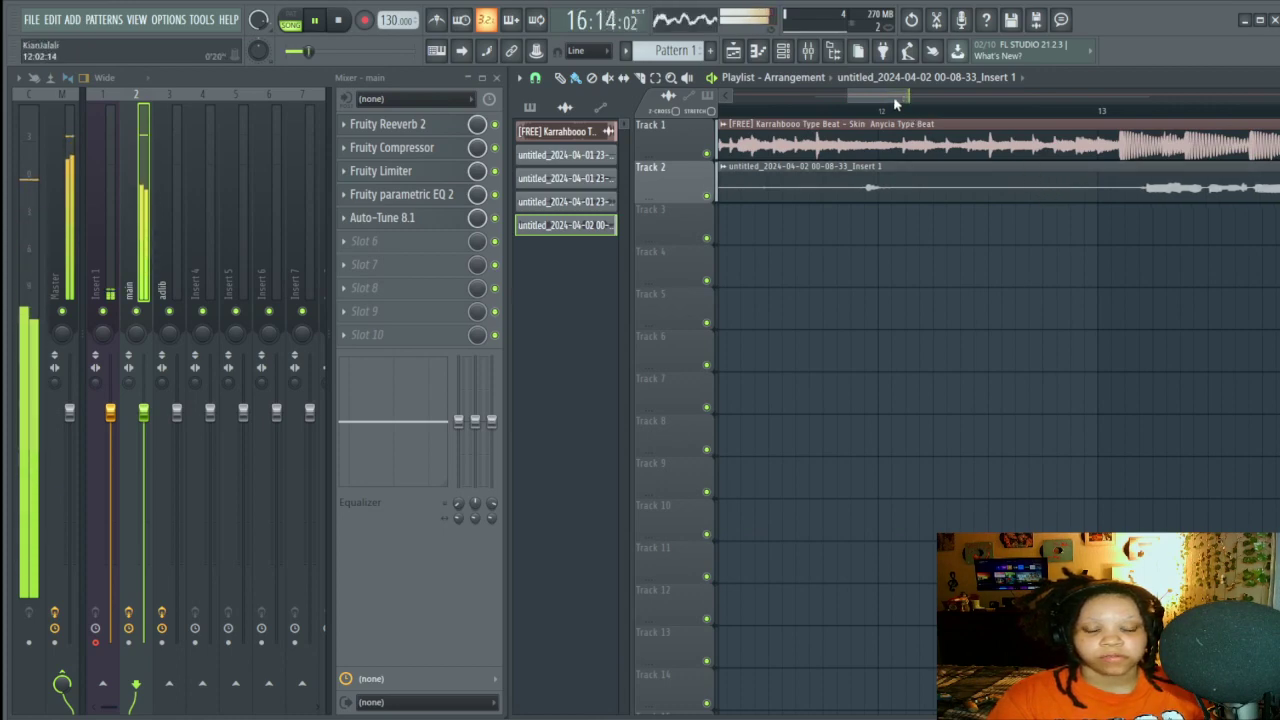
Step: Mute the beat on Track 1, lower band 5 in the main track's Fruity Parametric EQ 2 and replay the vocal from about bar 15
left_click(445, 196)
mouse_move(232, 300)
left_mouse_down()
mouse_move(276, 286)
mouse_move(244, 290)
left_mouse_up()
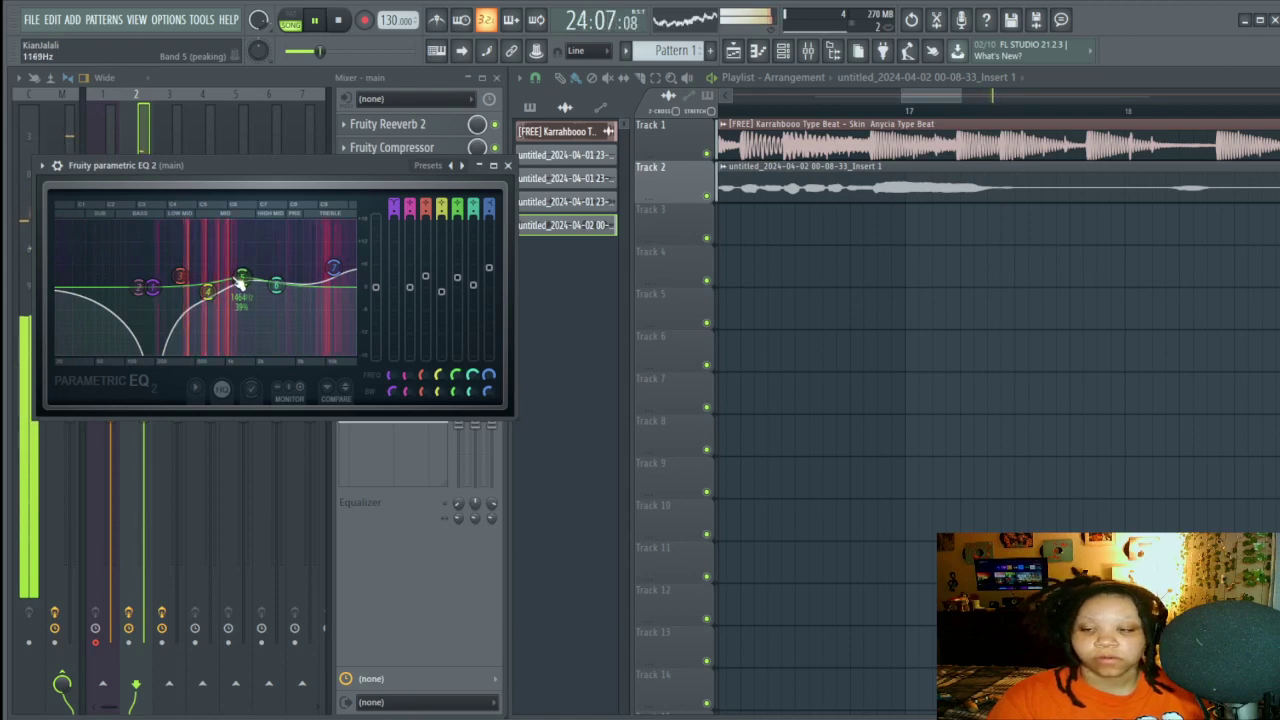
left_click(706, 153)
left_click_drag(242, 277, 243, 312)
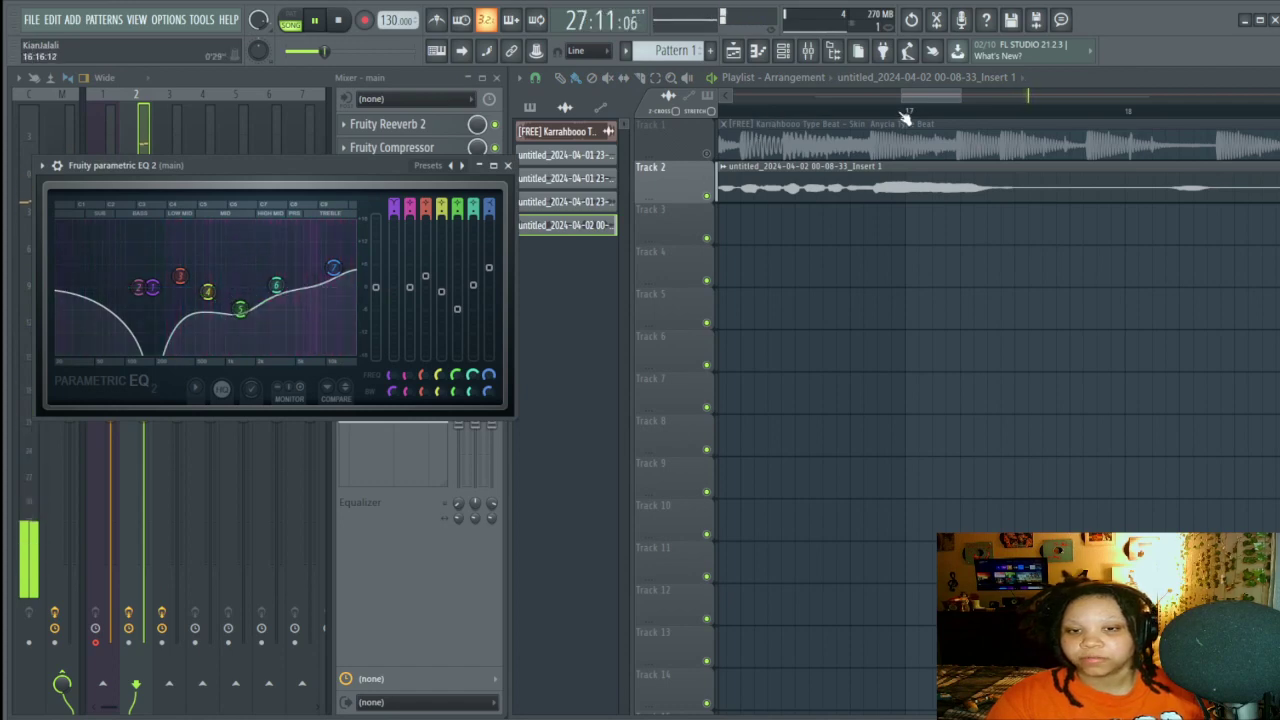
mouse_move(950, 102)
left_mouse_down()
mouse_move(853, 108)
mouse_move(927, 109)
left_mouse_up()
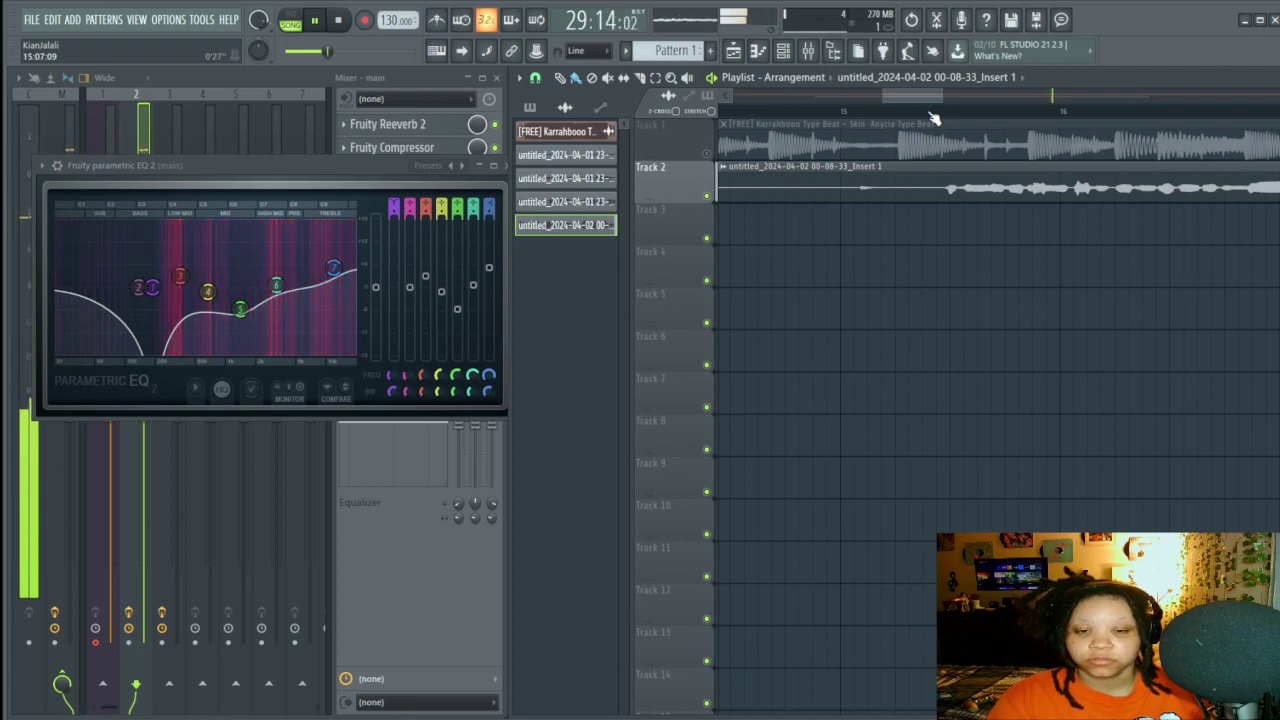
Step: Rebalance the low and mid EQ bands with band 3 at 2.5 dB and 356 Hz, close the EQ and unmute the beat
left_click_drag(180, 276, 178, 289)
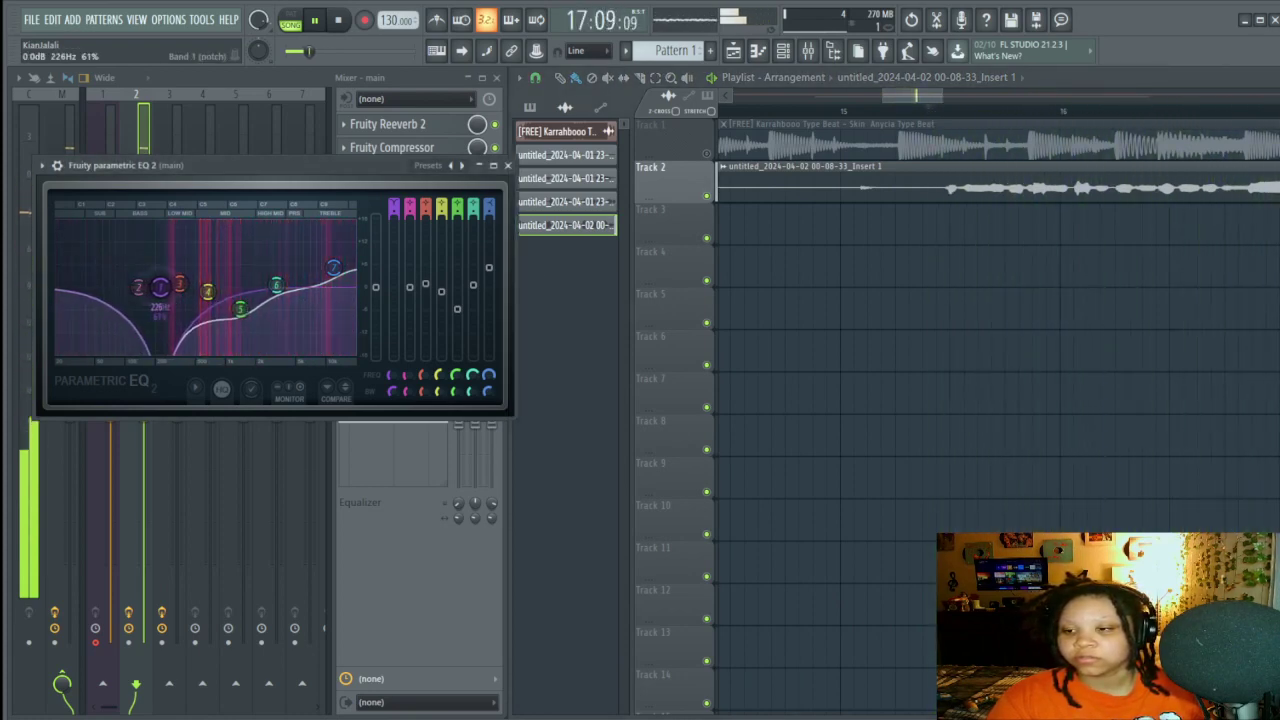
left_click_drag(209, 277, 239, 293)
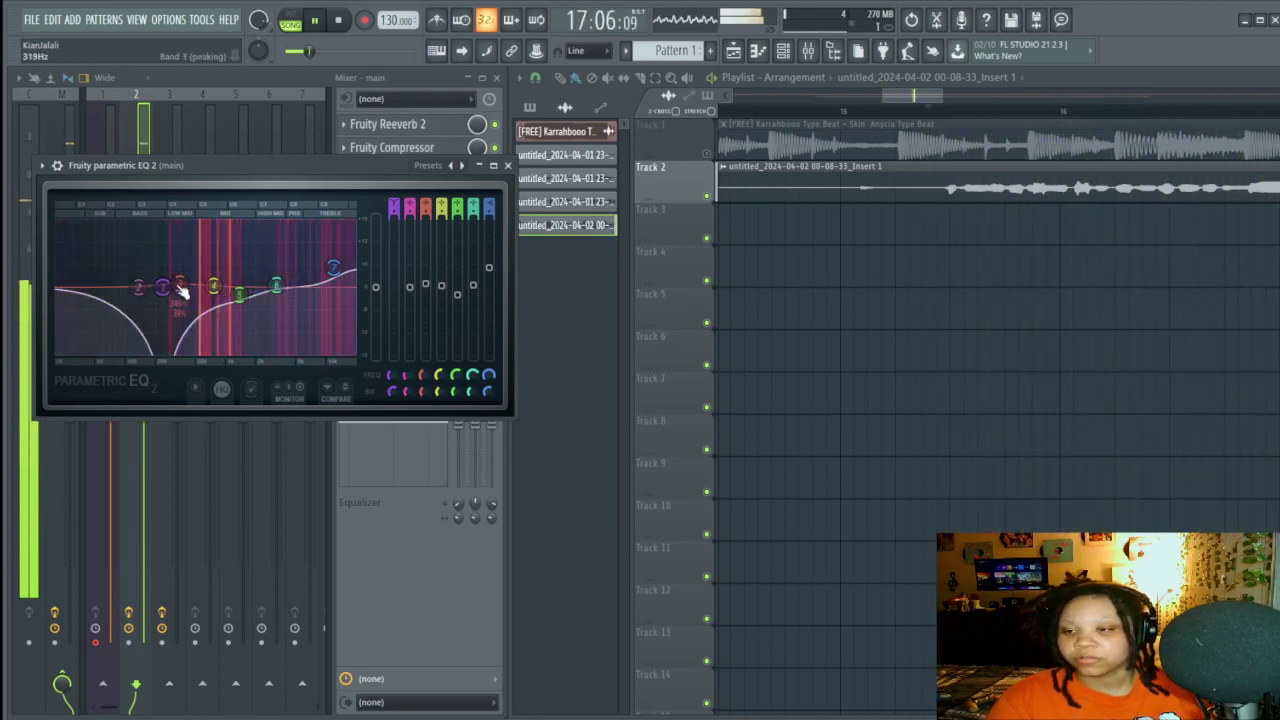
mouse_move(183, 291)
left_mouse_down()
mouse_move(182, 277)
mouse_move(146, 289)
mouse_move(180, 278)
left_mouse_up()
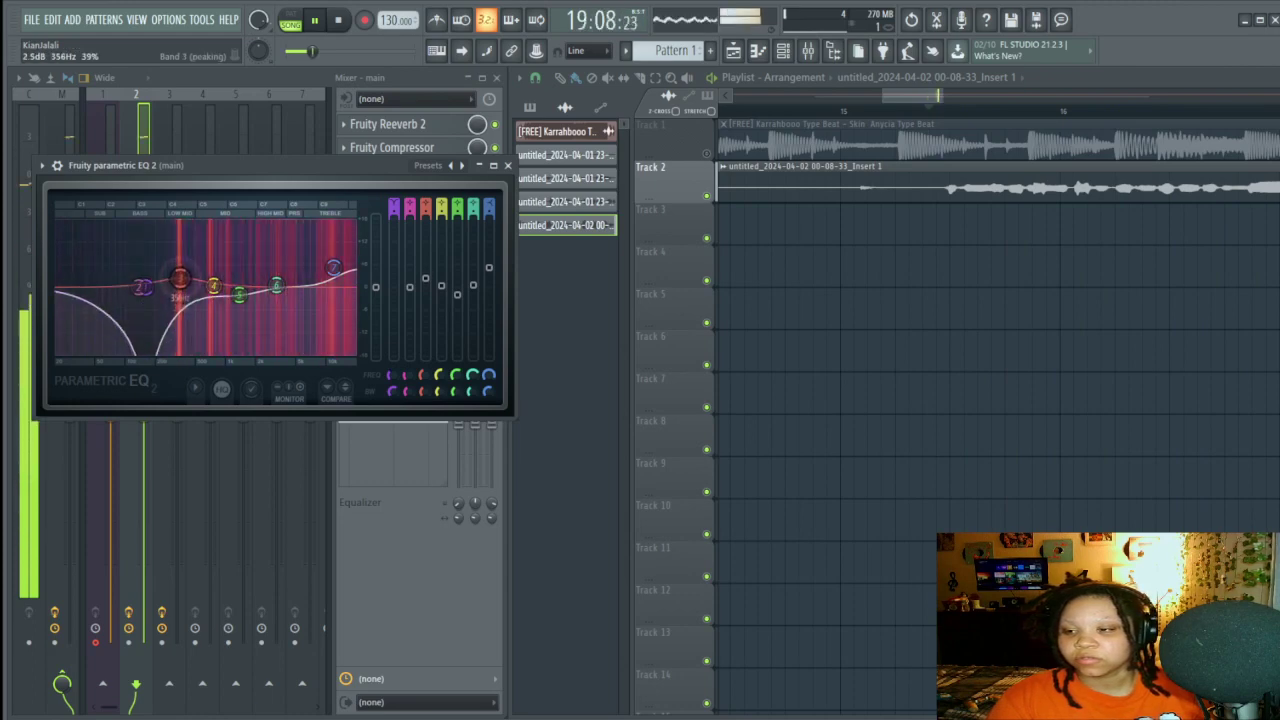
left_click(507, 165)
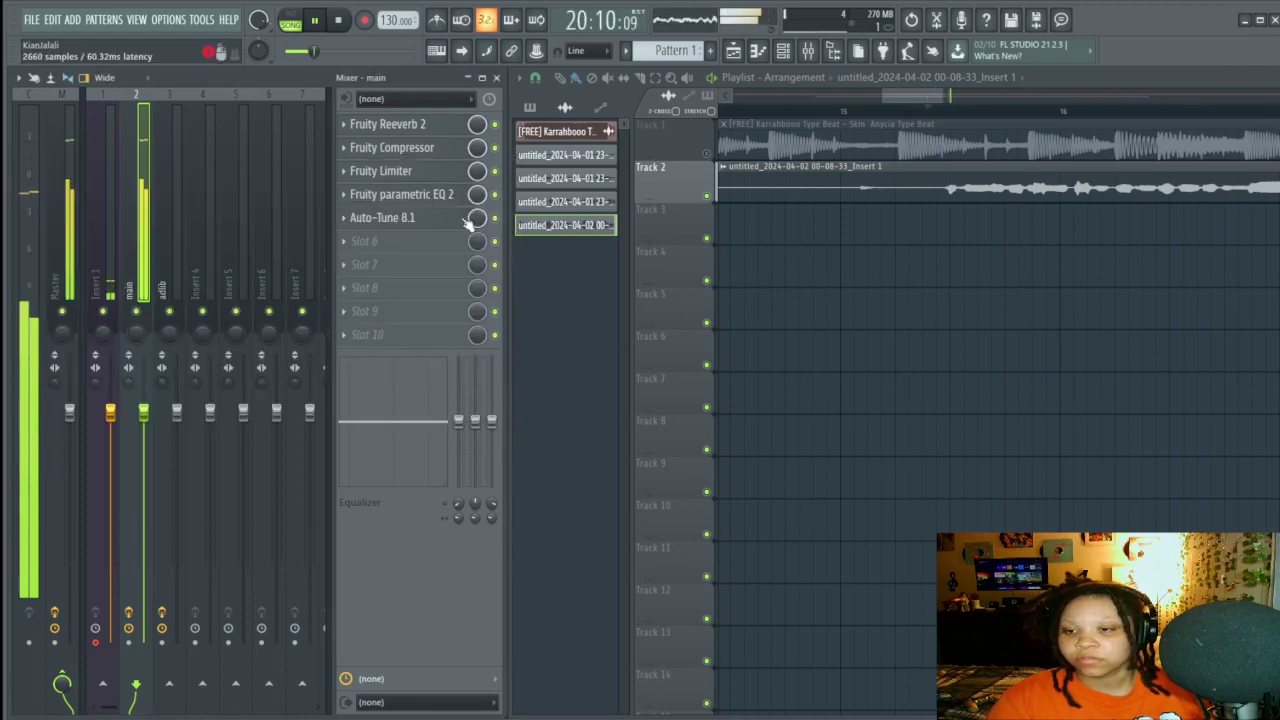
left_click(707, 153)
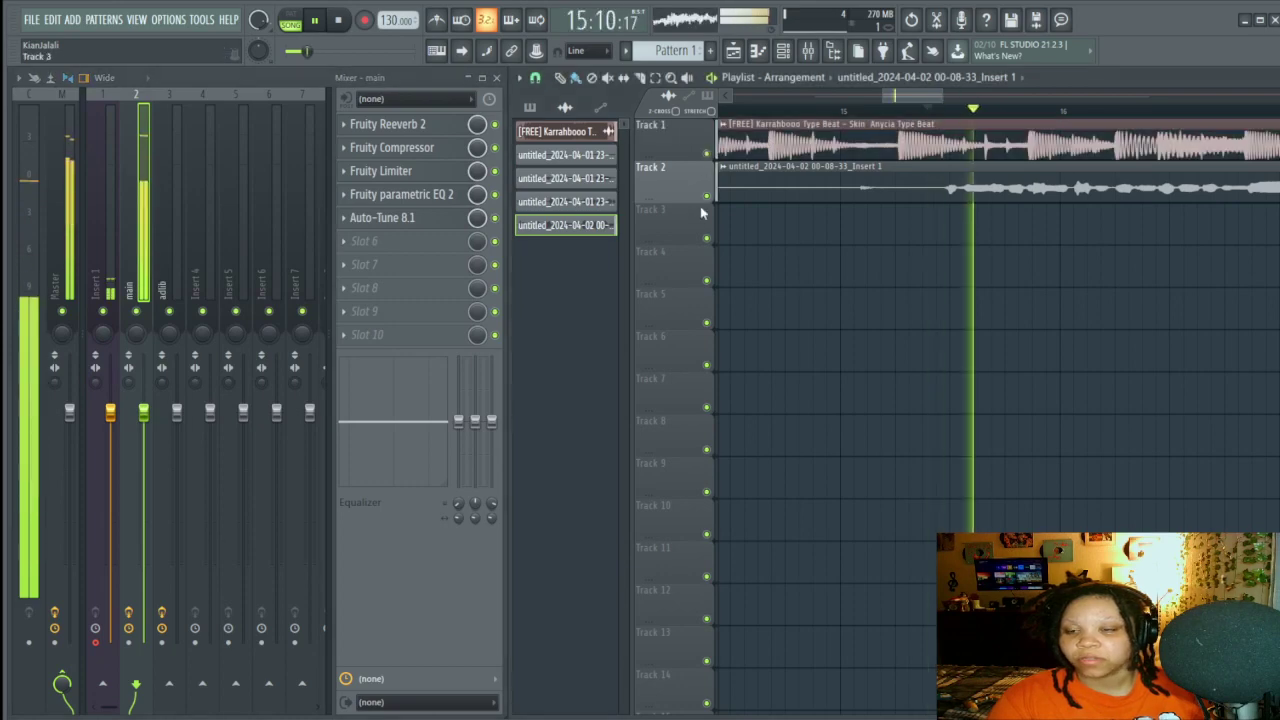
Step: Raise the ceiling slightly in the main track's Fruity Limiter while replaying the vocal with the beat, and close the limiter
left_click(420, 171)
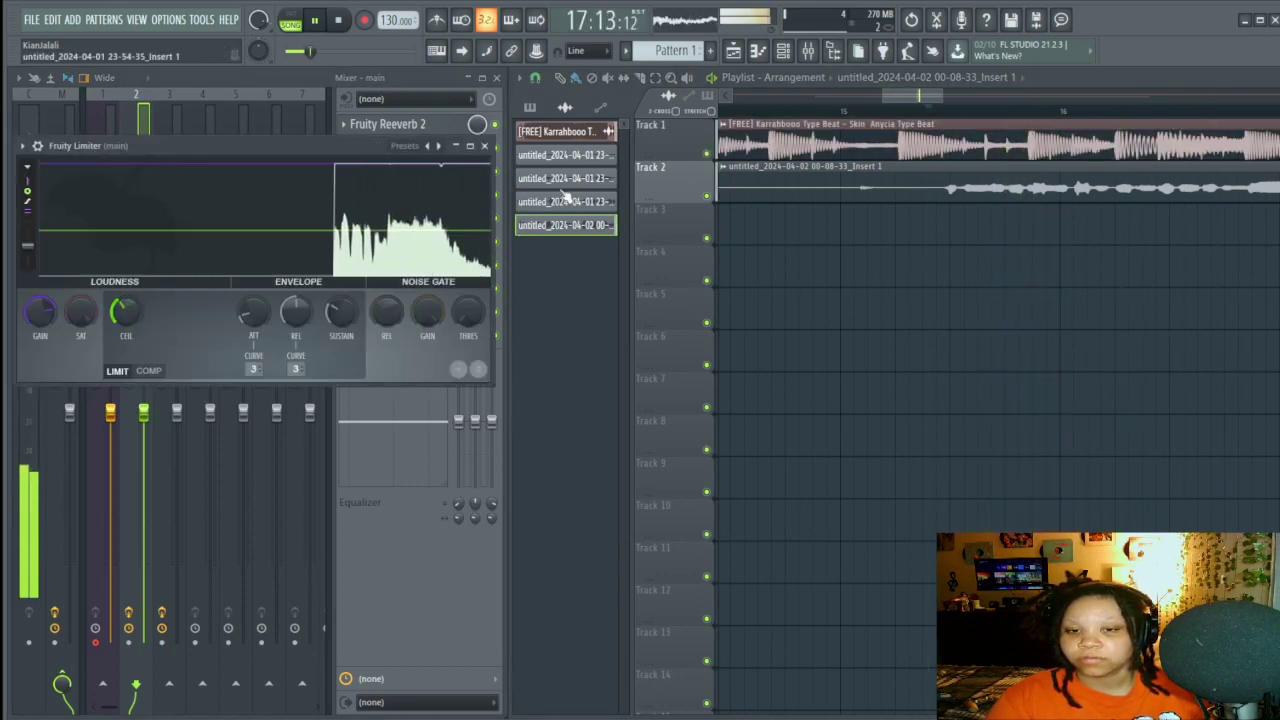
left_click(897, 108)
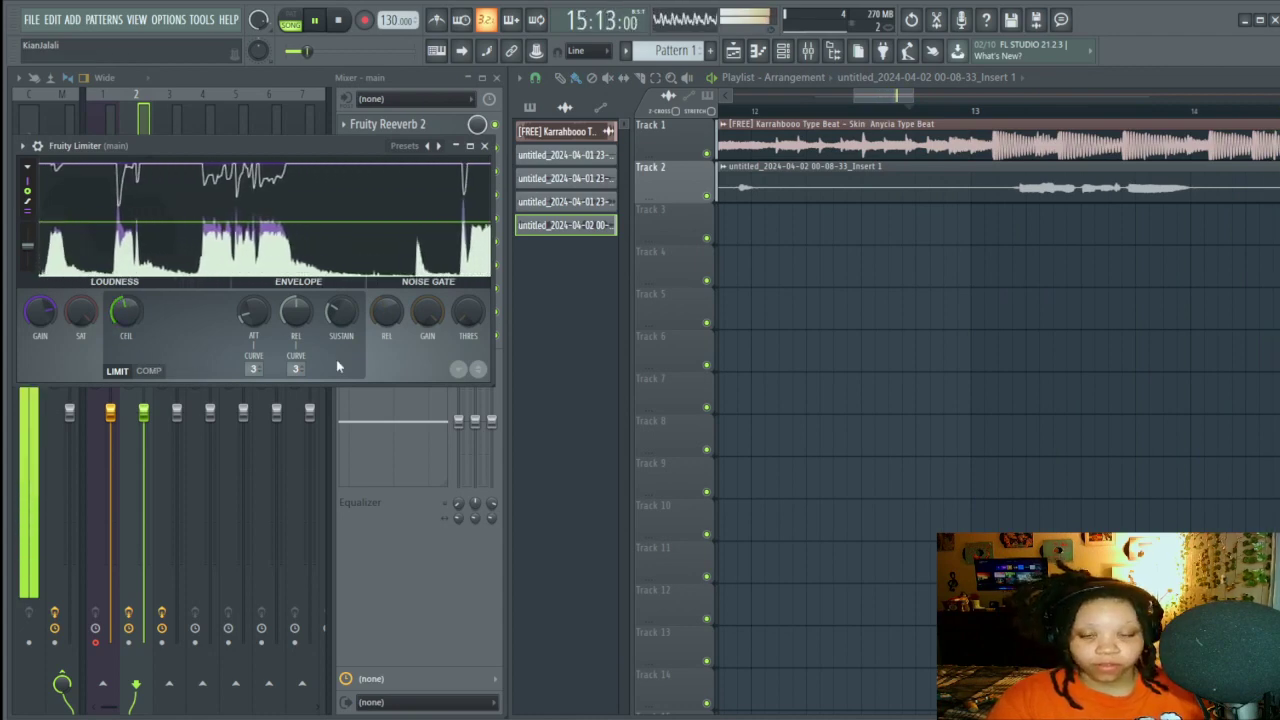
scroll(1057, 180, "up", 2)
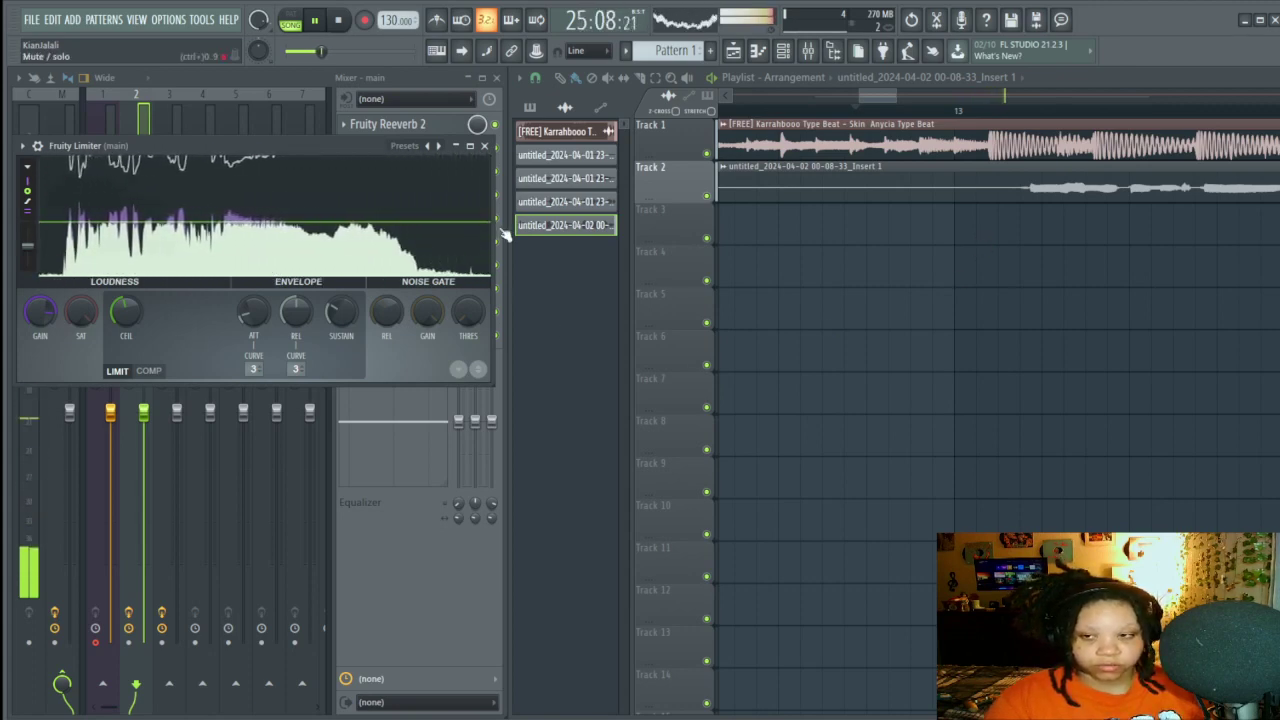
left_click(484, 145)
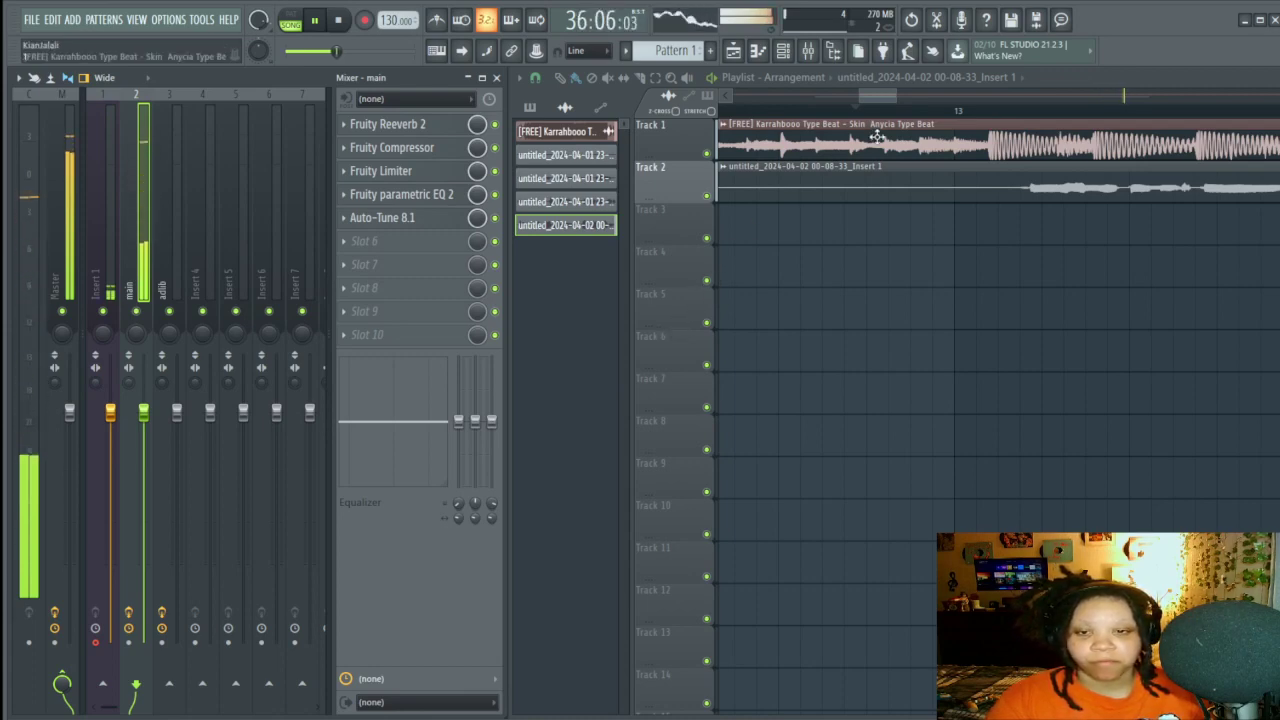
Step: Slice the vocal clip on Track 2 about two thirds through bar 36 and remove the part after the cut
left_click_drag(862, 97, 1050, 170)
left_click(1006, 112)
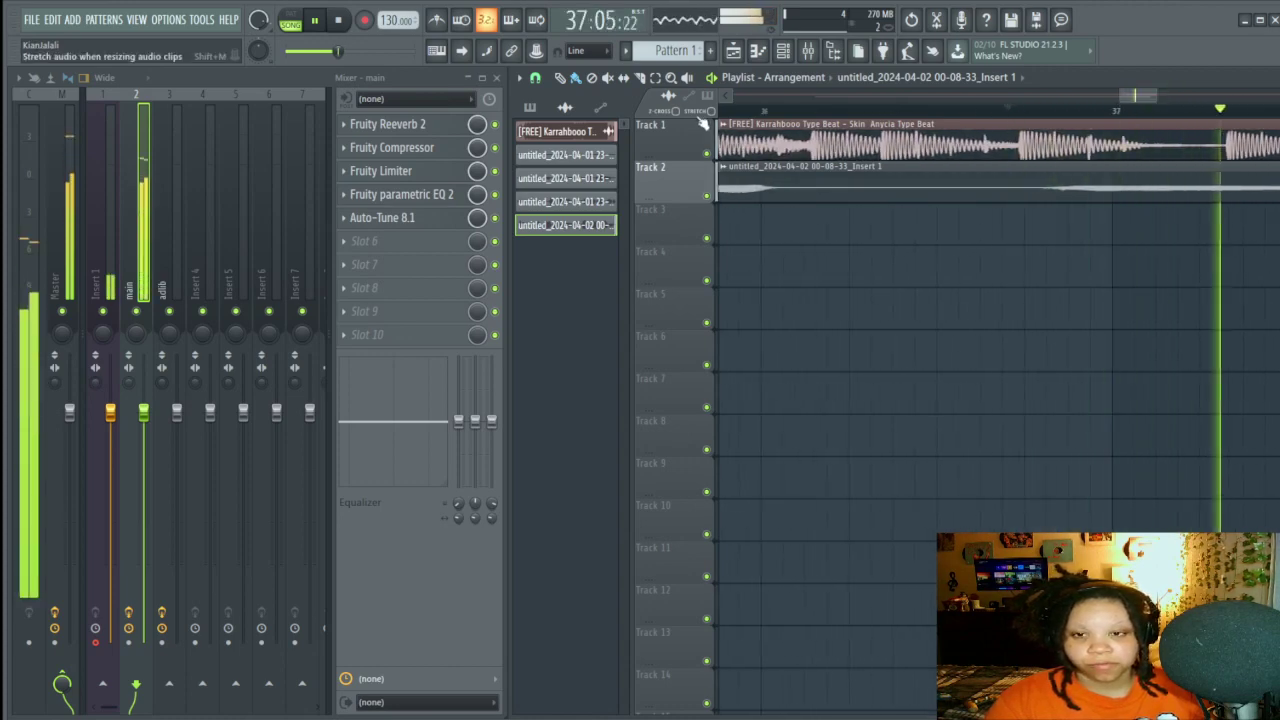
left_click(990, 177)
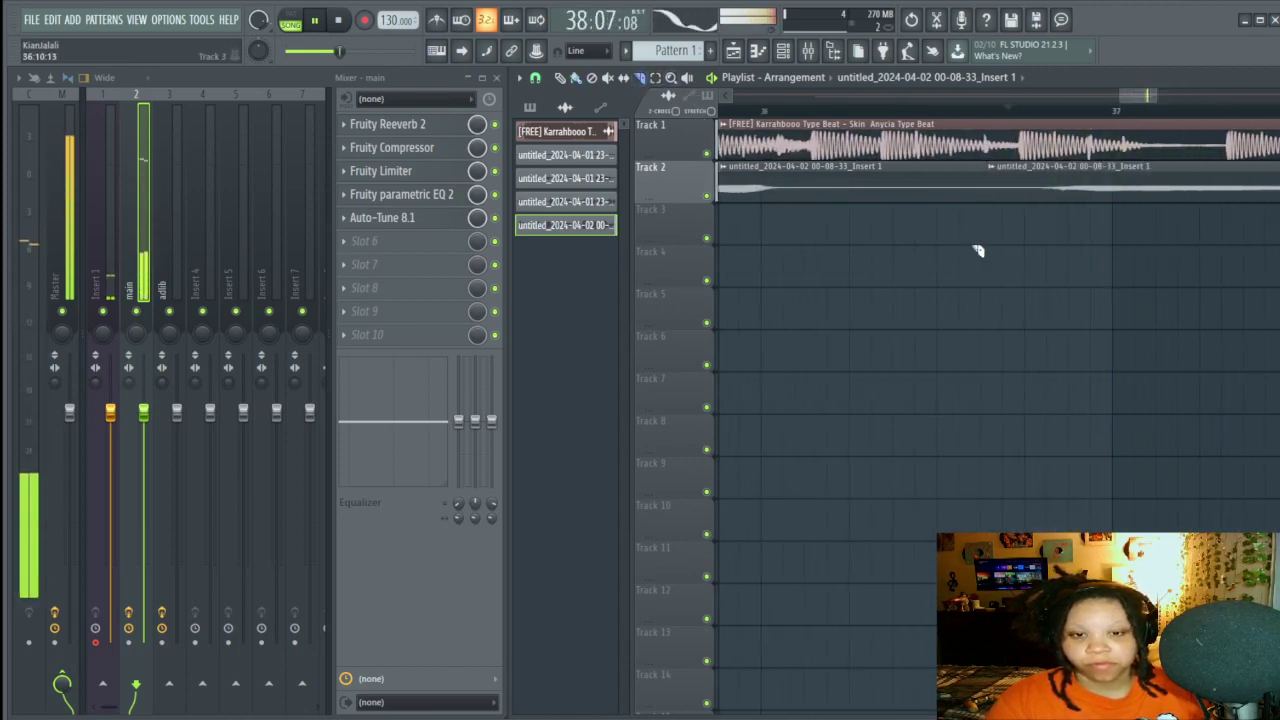
left_click(575, 79)
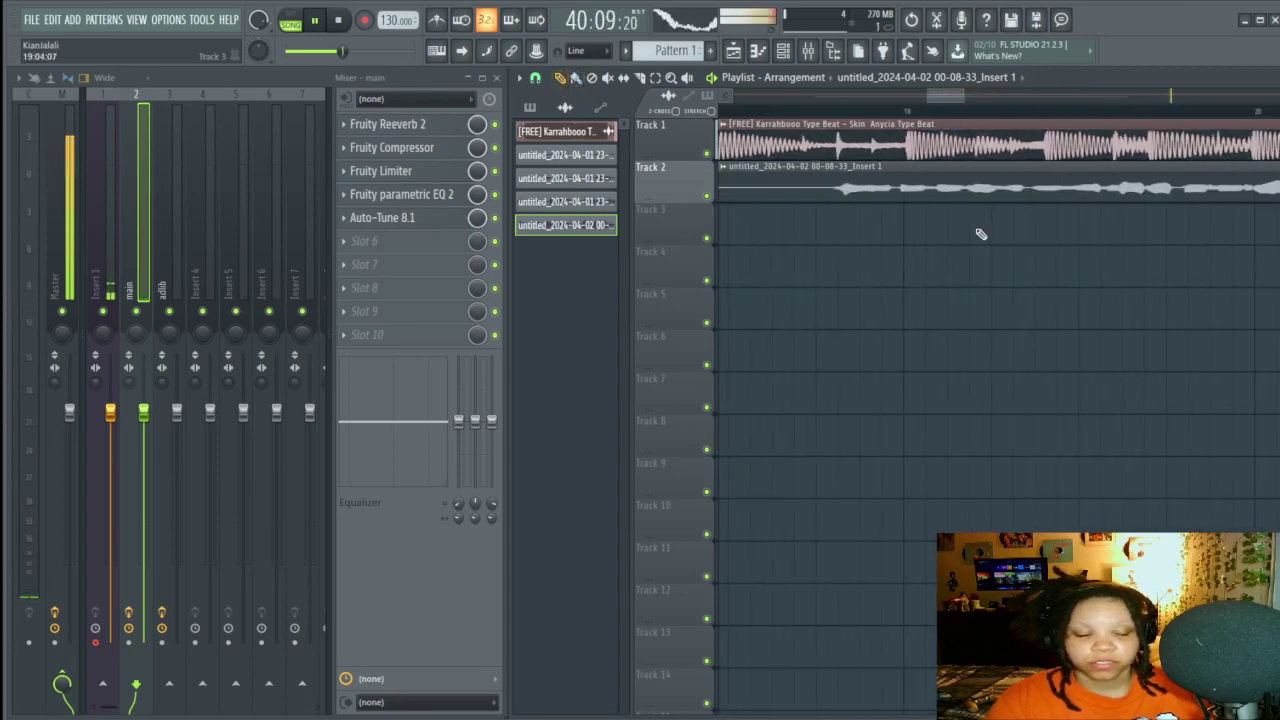
Step: Replay the vocal from its start and trim the beginning of the Track 2 clip in stages to late in bar 11
scroll(838, 131, "up", 2)
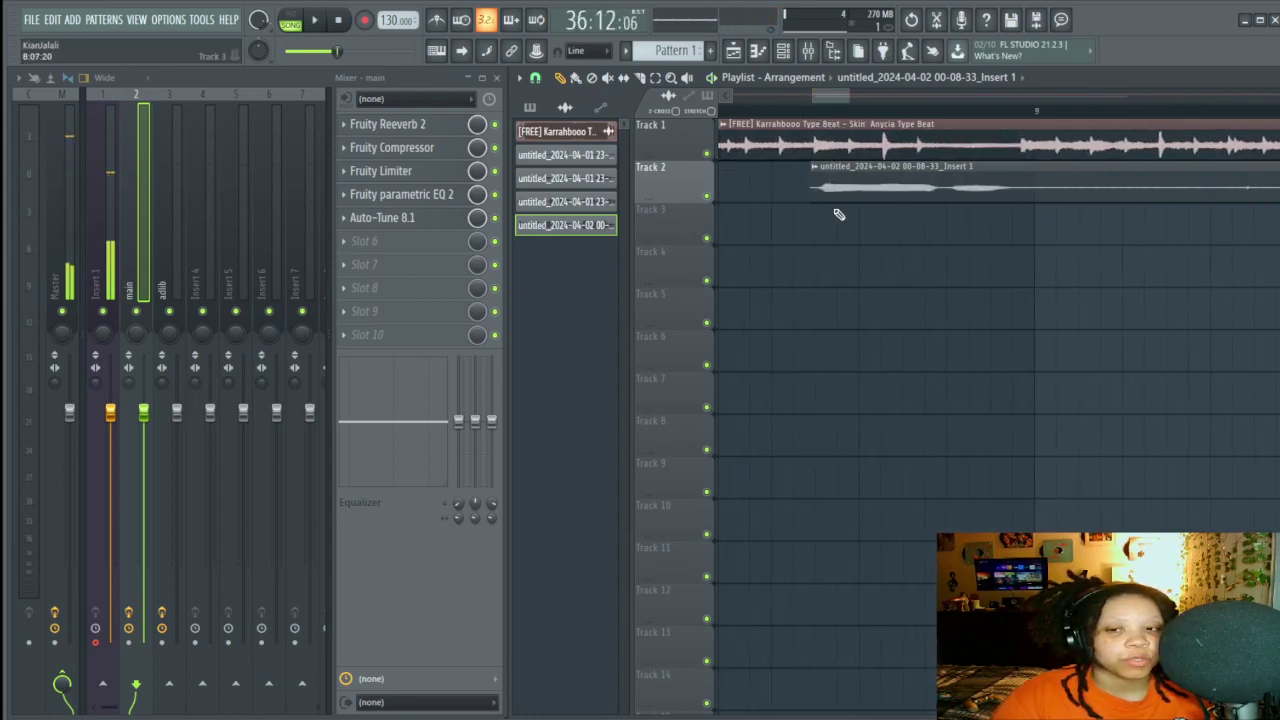
key("space")
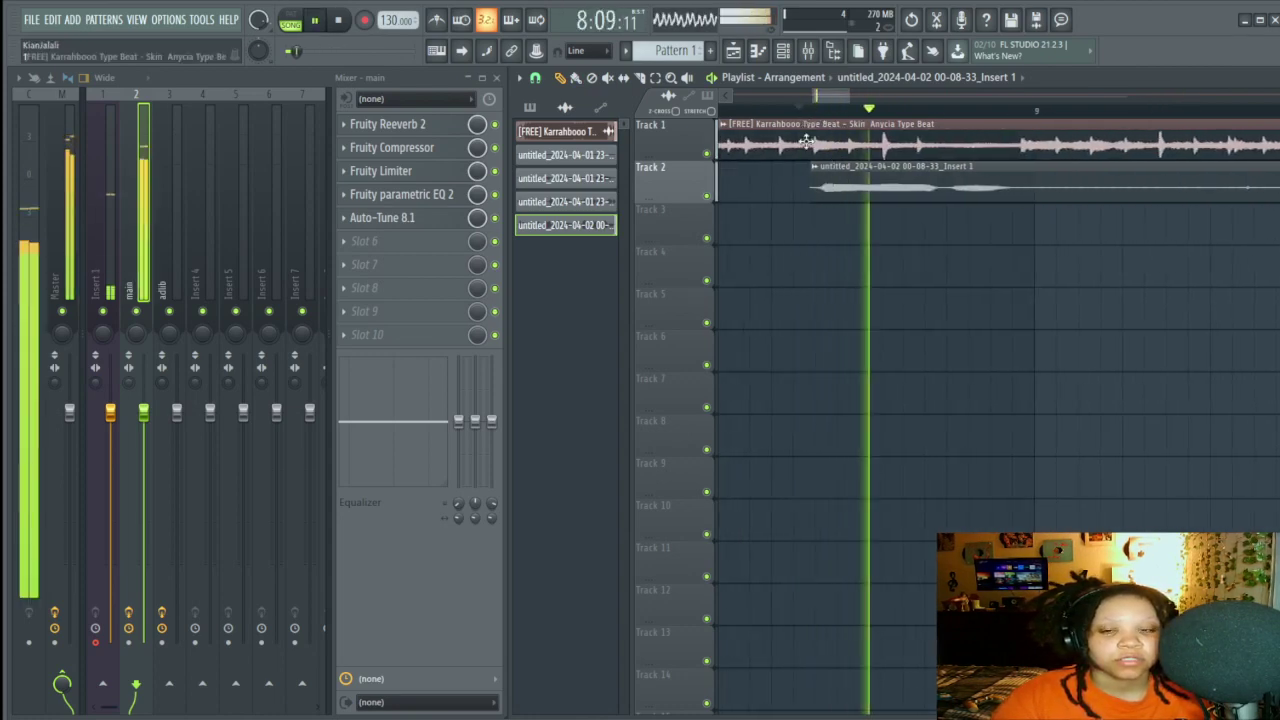
left_click_drag(905, 188, 1094, 188)
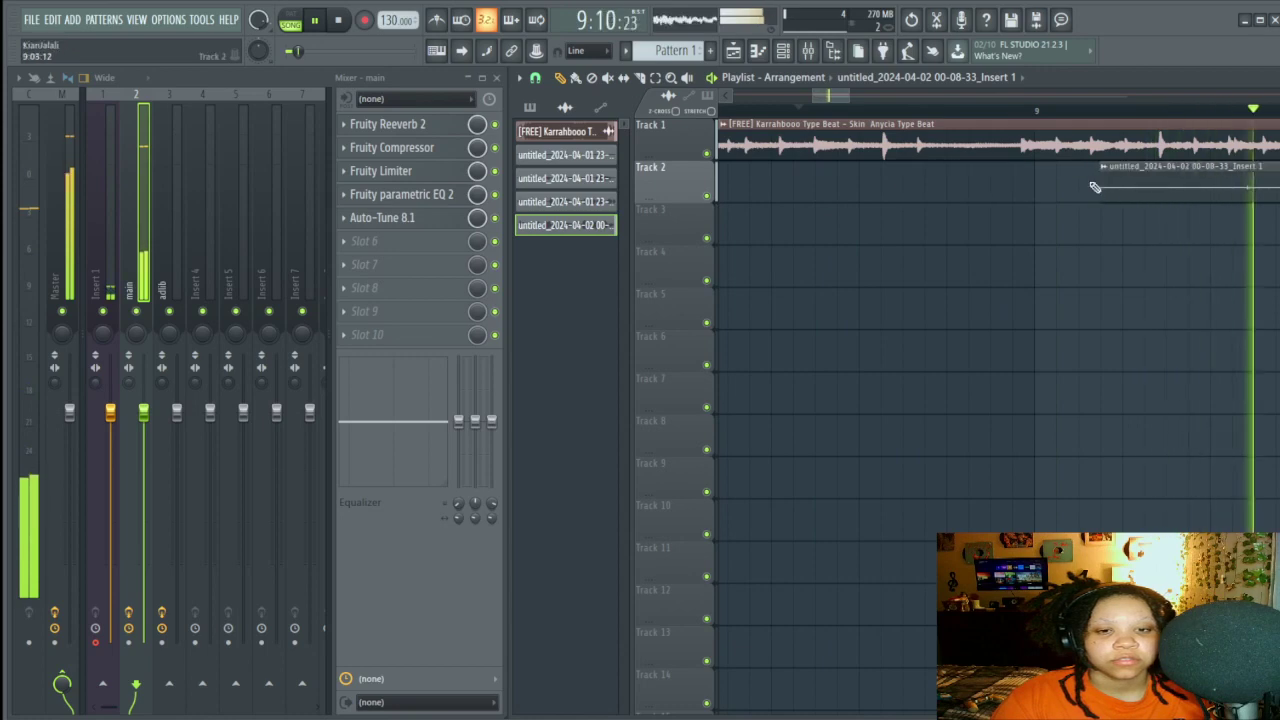
left_click_drag(820, 95, 827, 100)
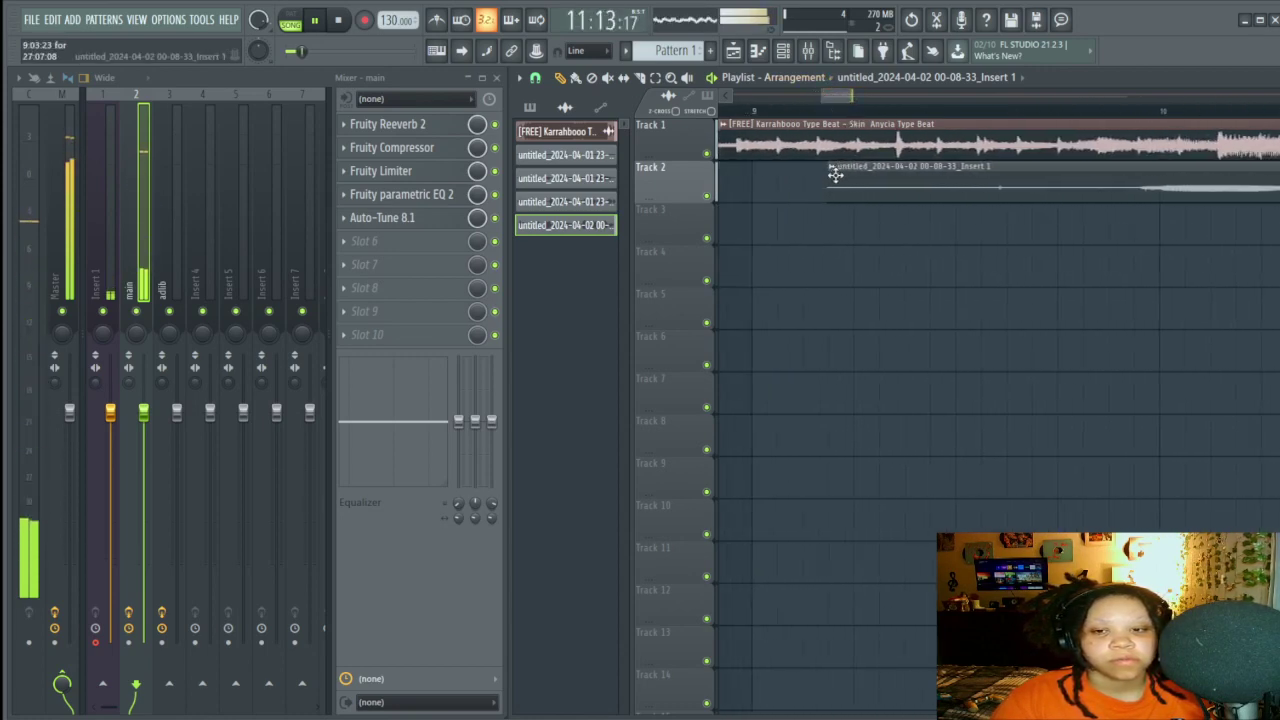
left_click_drag(832, 186, 1190, 185)
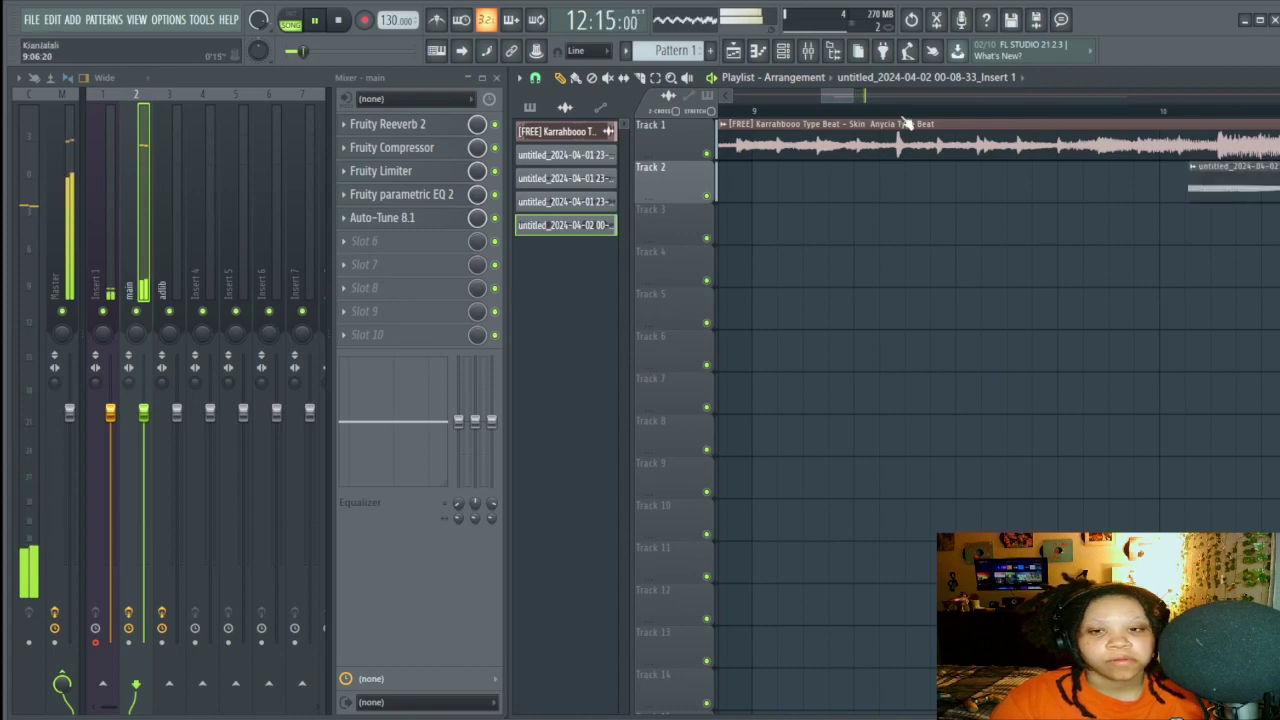
left_click_drag(850, 96, 1050, 96)
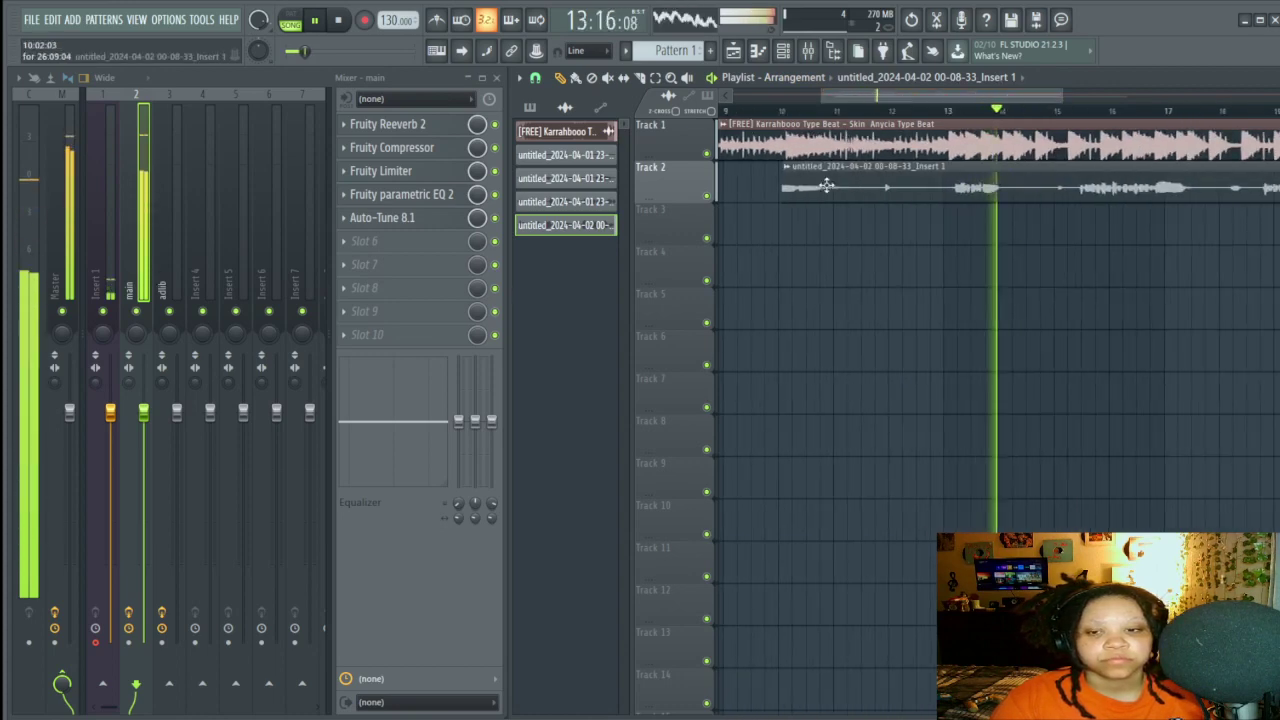
left_click_drag(790, 187, 880, 207)
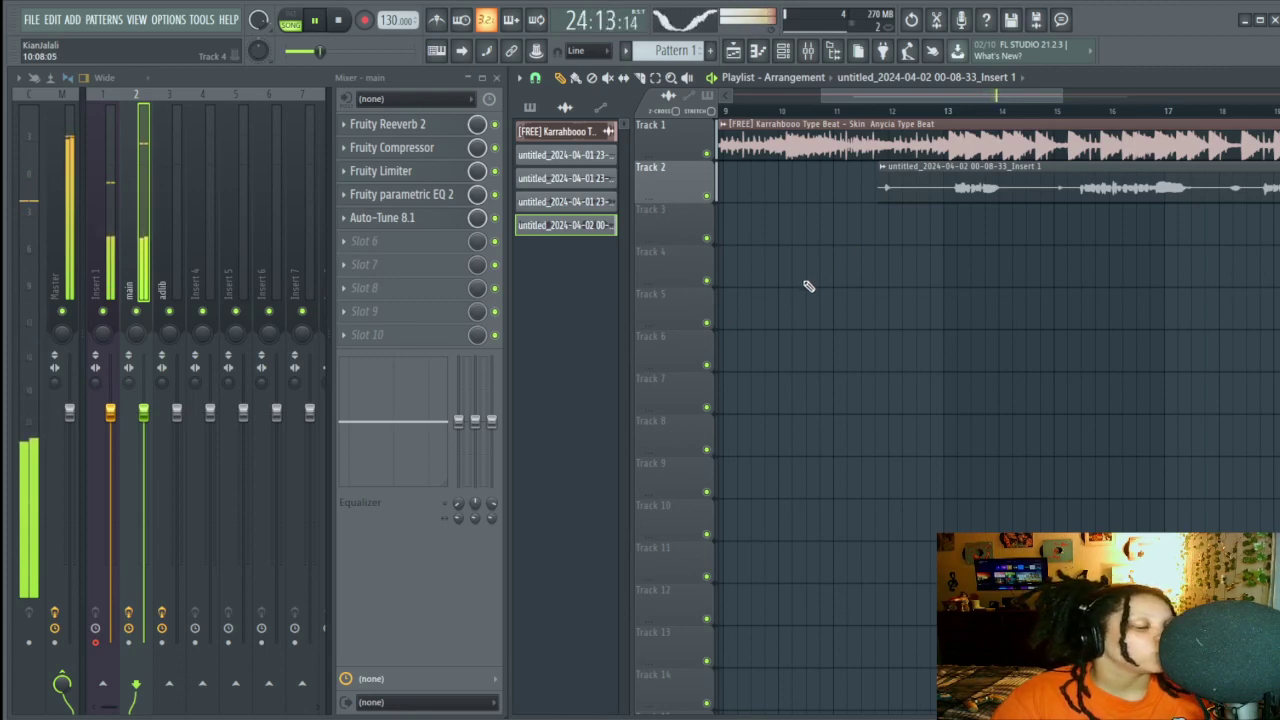
Step: Stop playback and delete the vocal clip from Track 2
key("space")
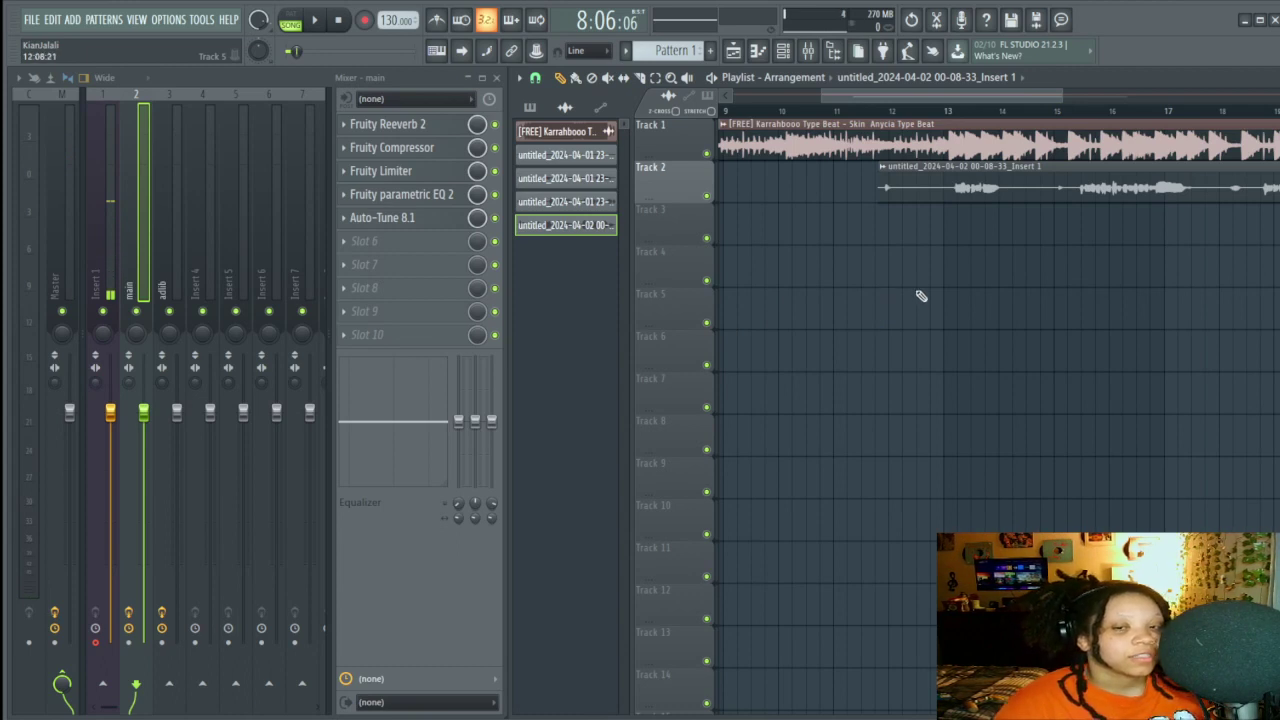
right_click(1015, 170)
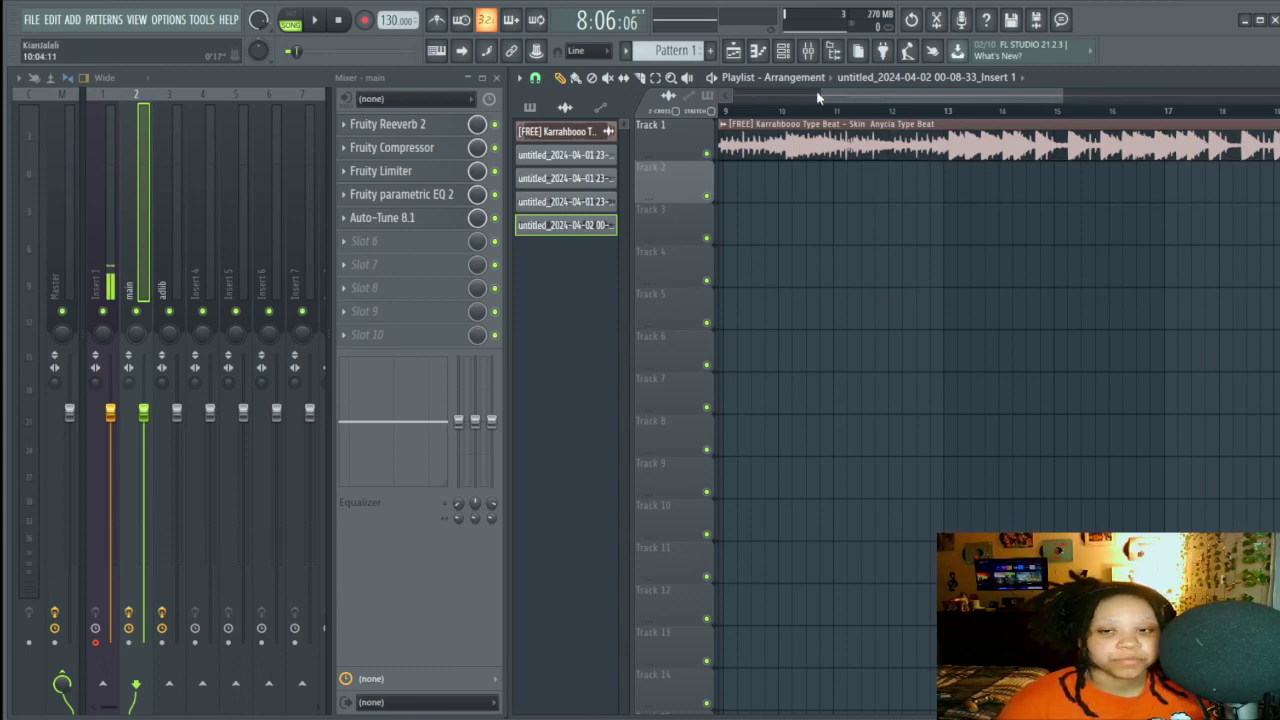
left_click_drag(843, 107, 792, 105)
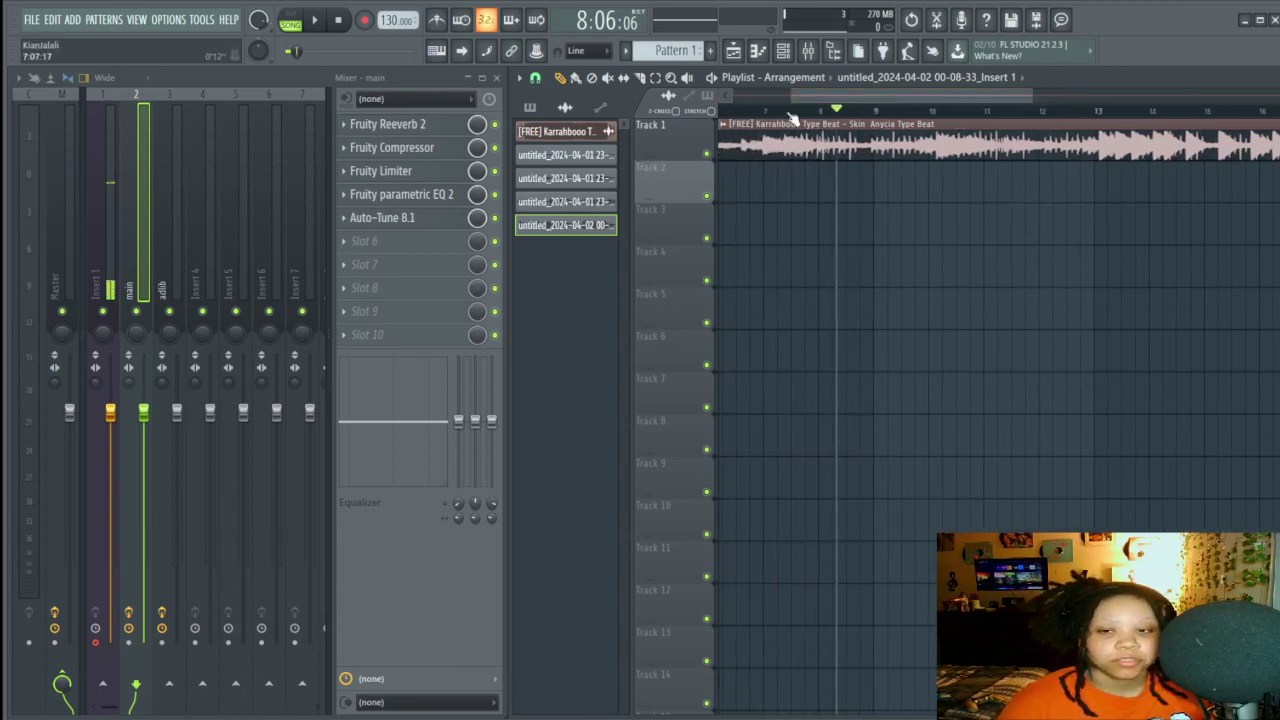
Step: Record a new vocal take through Insert 1, starting from 7:07:17 in the playlist
left_click(786, 110)
key("space")
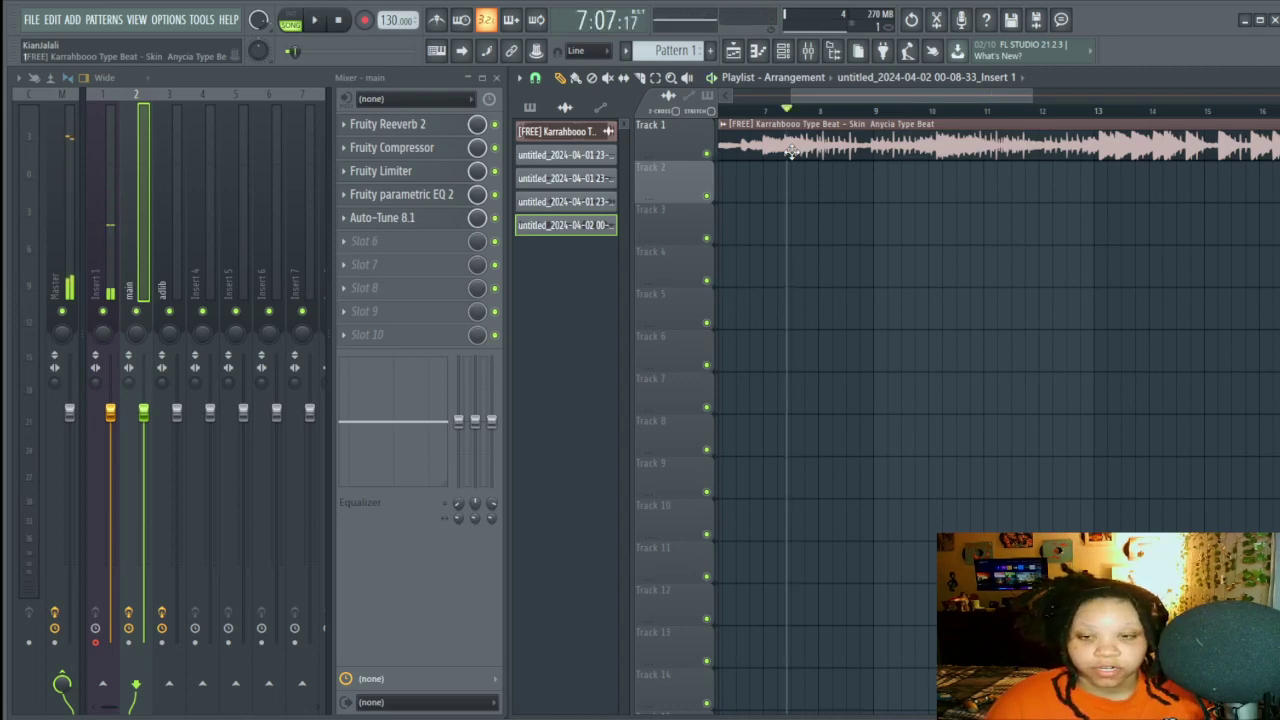
left_click(112, 285)
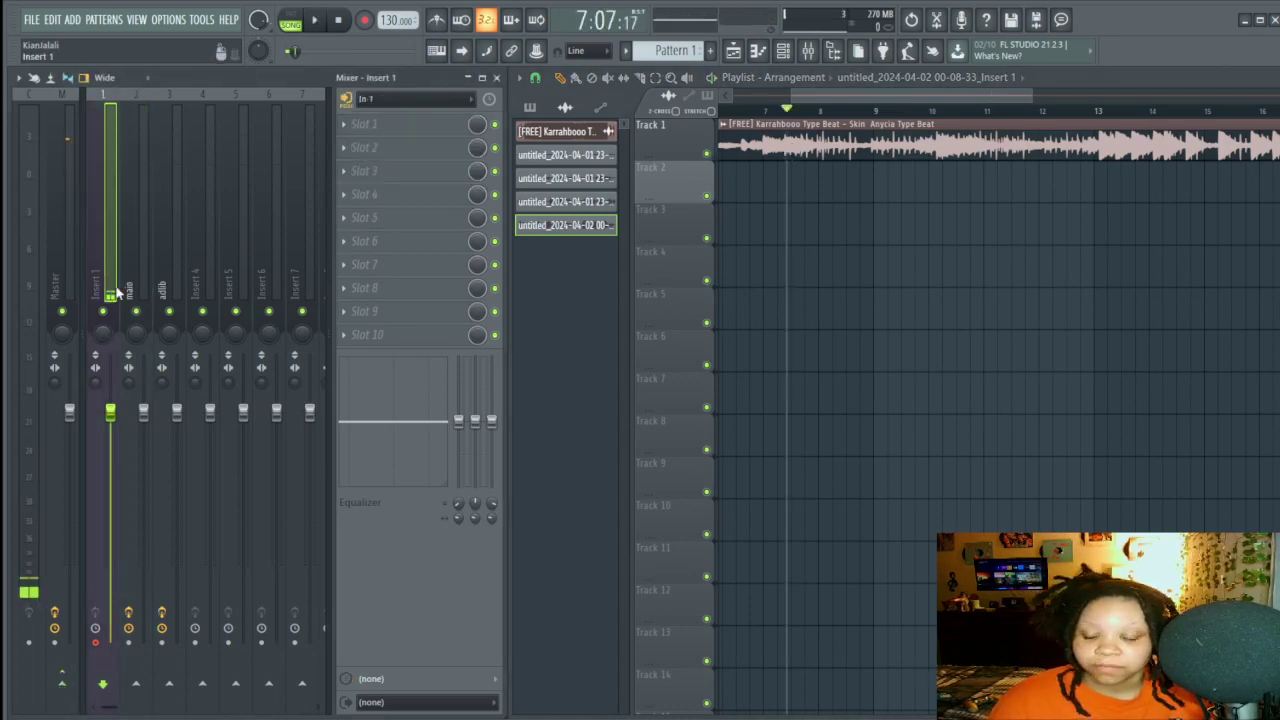
key("r")
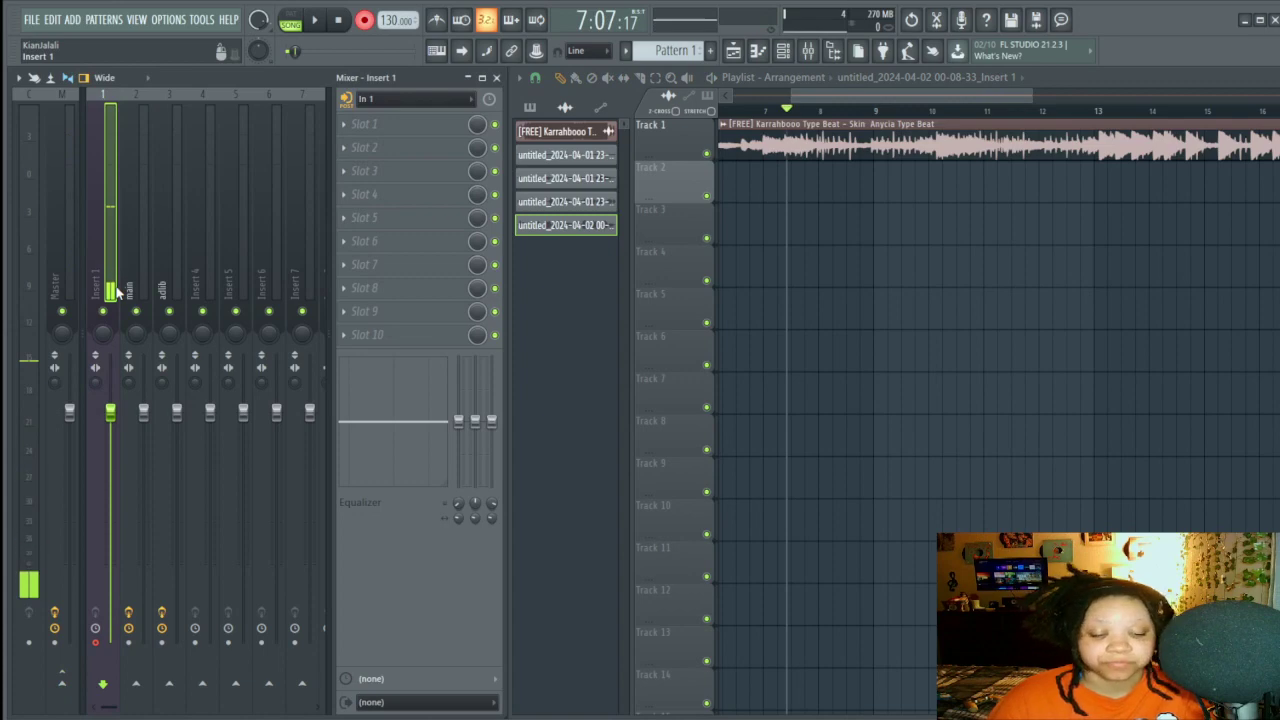
key("space")
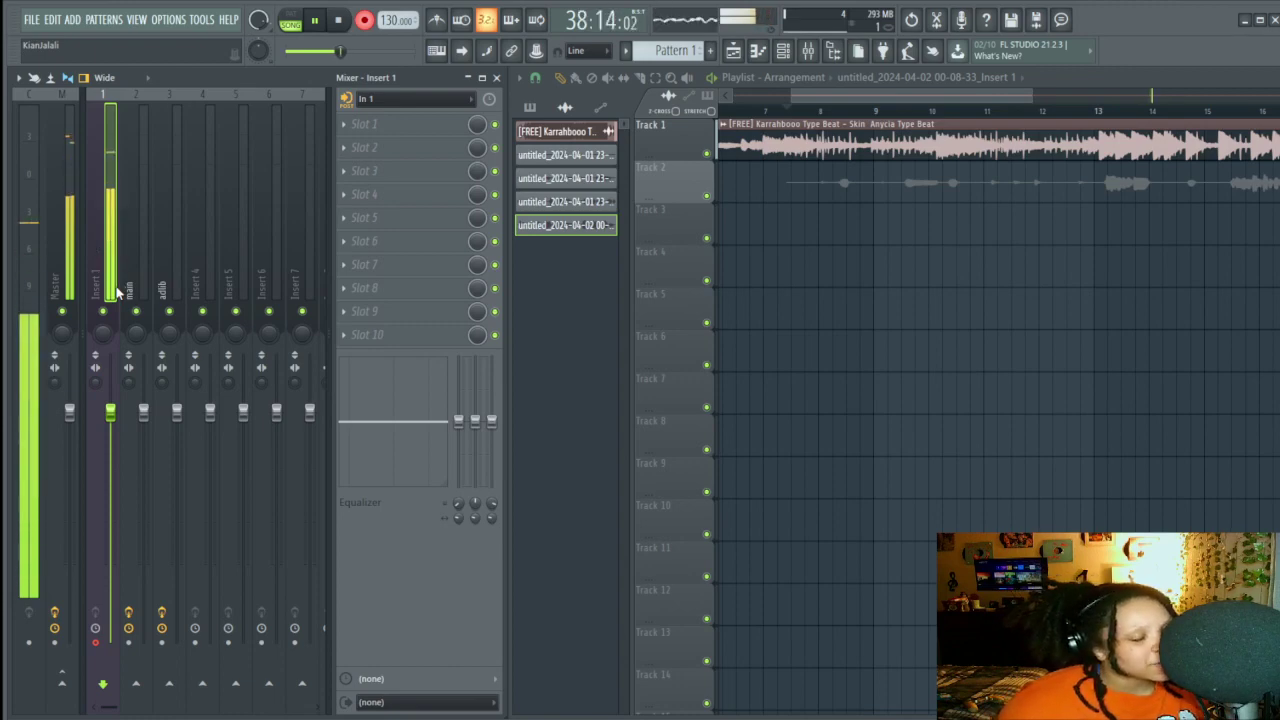
key("space")
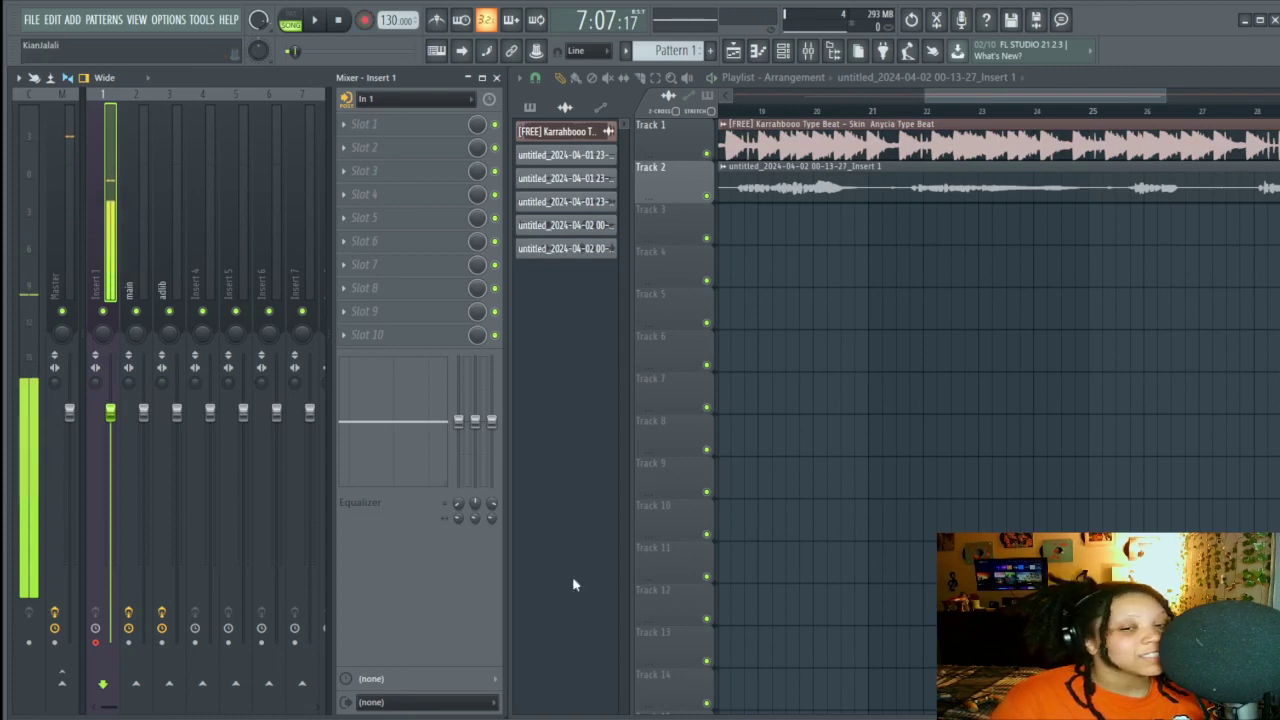
Step: Play back the new vocal through the main mixer track and trim the start of the Track 2 clip to early in bar 8
left_click(1051, 188)
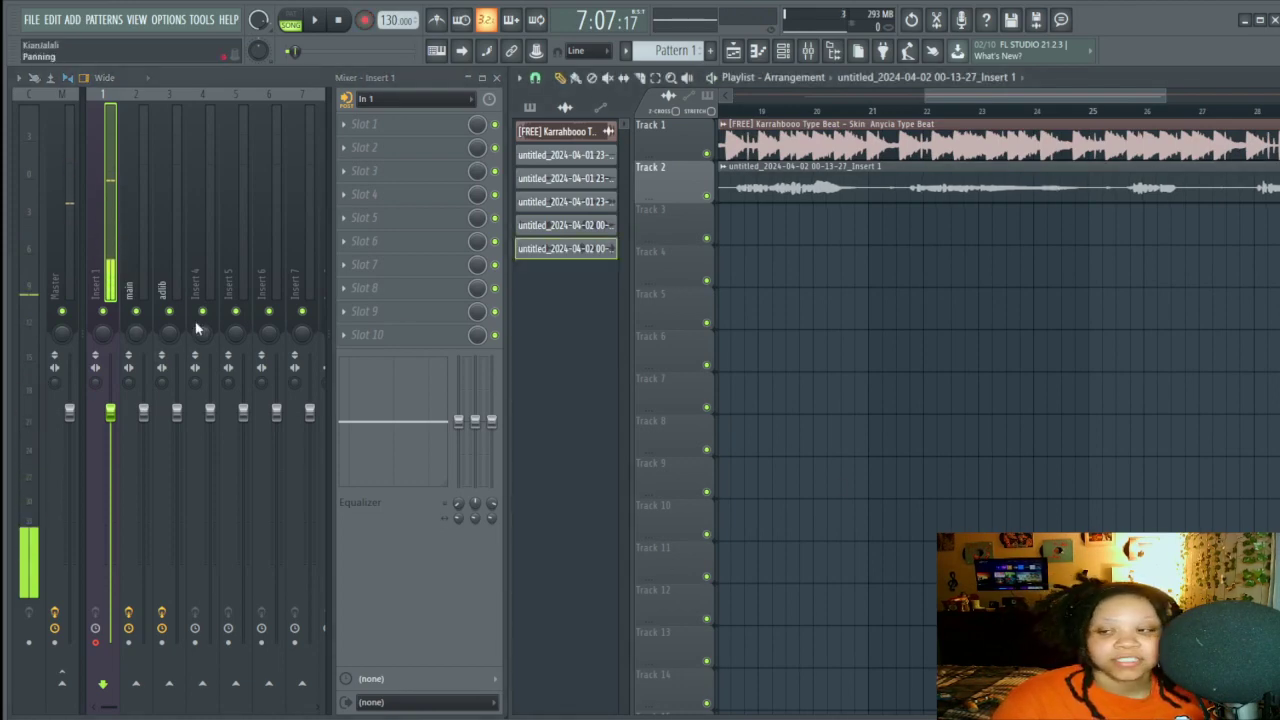
left_click(136, 200)
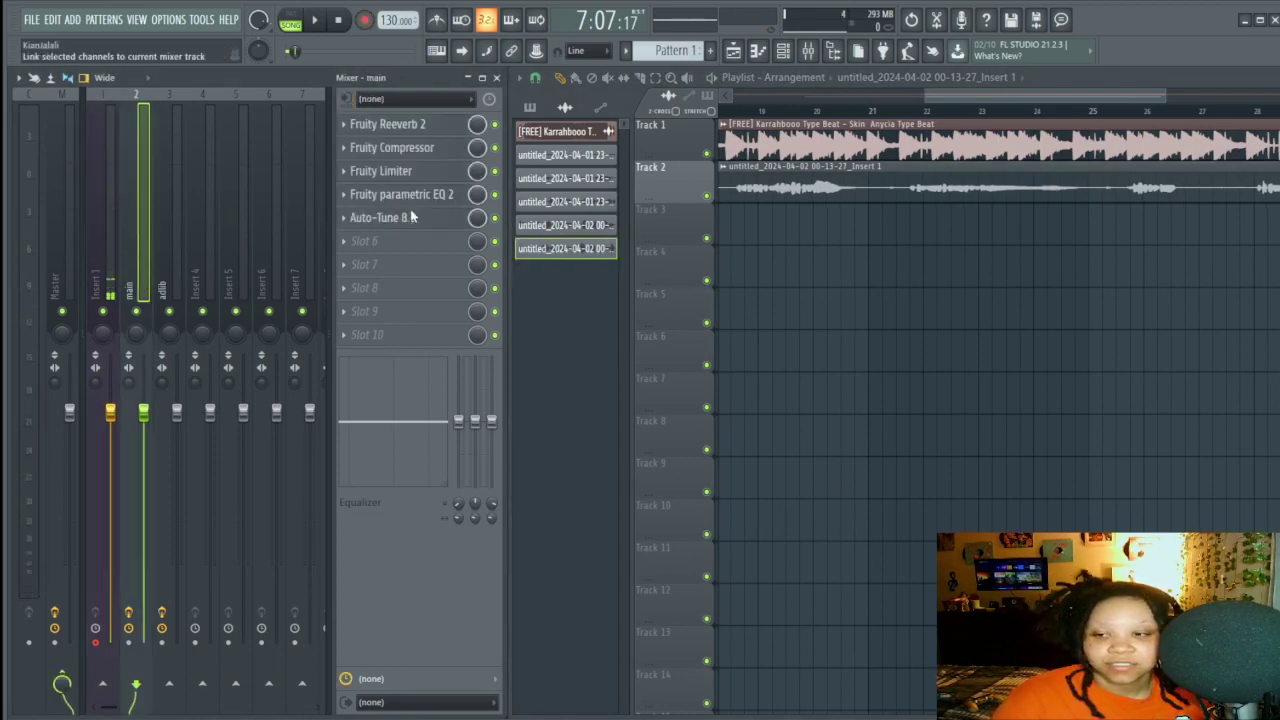
key("space")
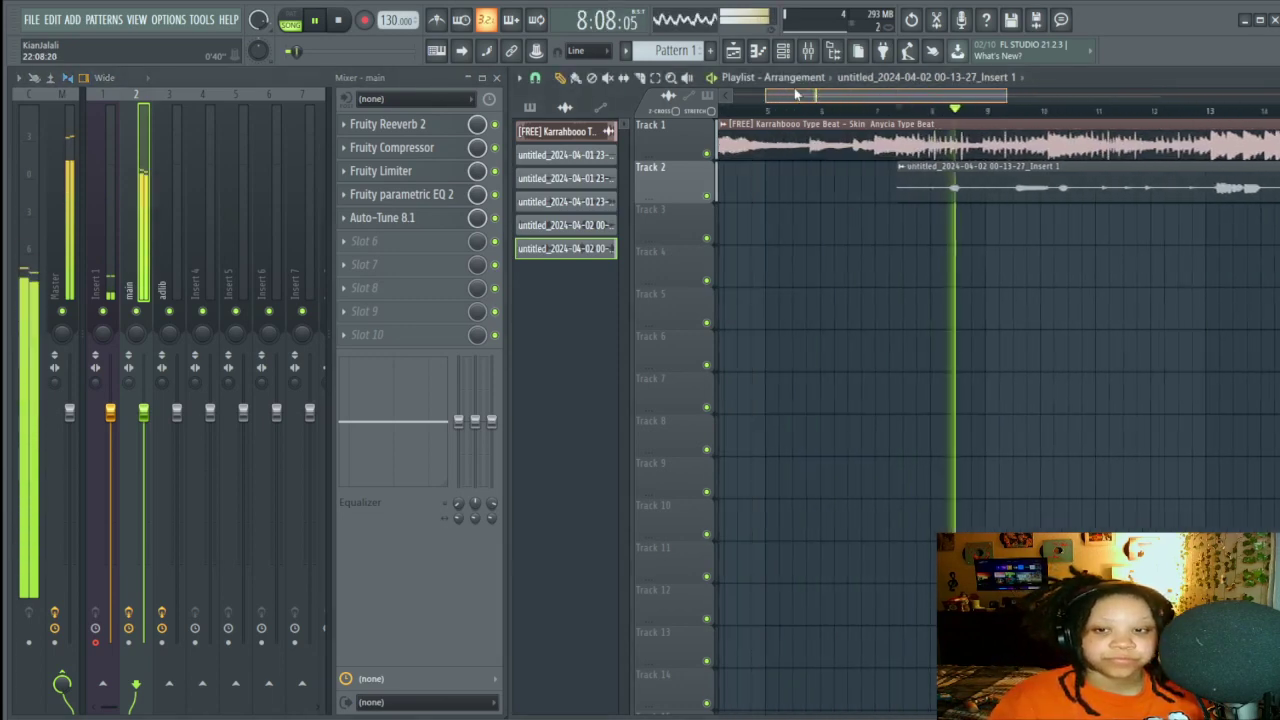
left_click_drag(912, 192, 966, 232)
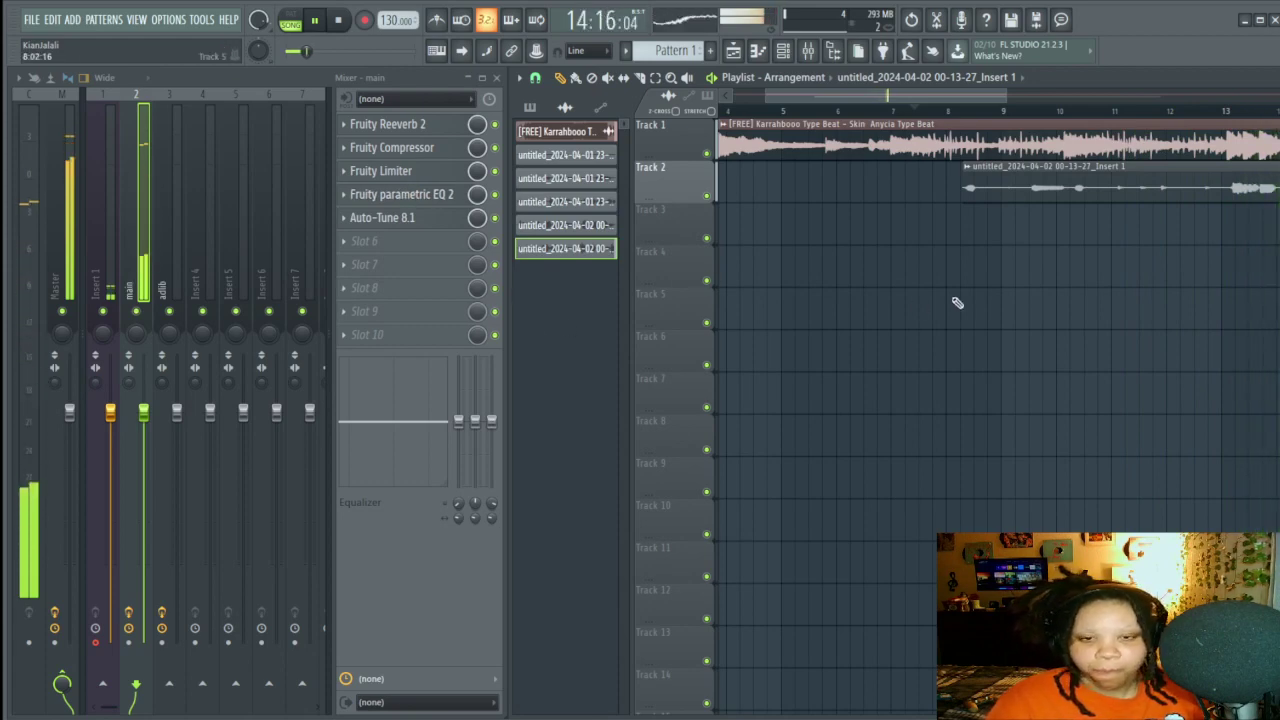
Step: Inspect the main track's Fruity Limiter and Fruity Reeverb 2 while the vocal plays, and close both plugins
left_click(403, 172)
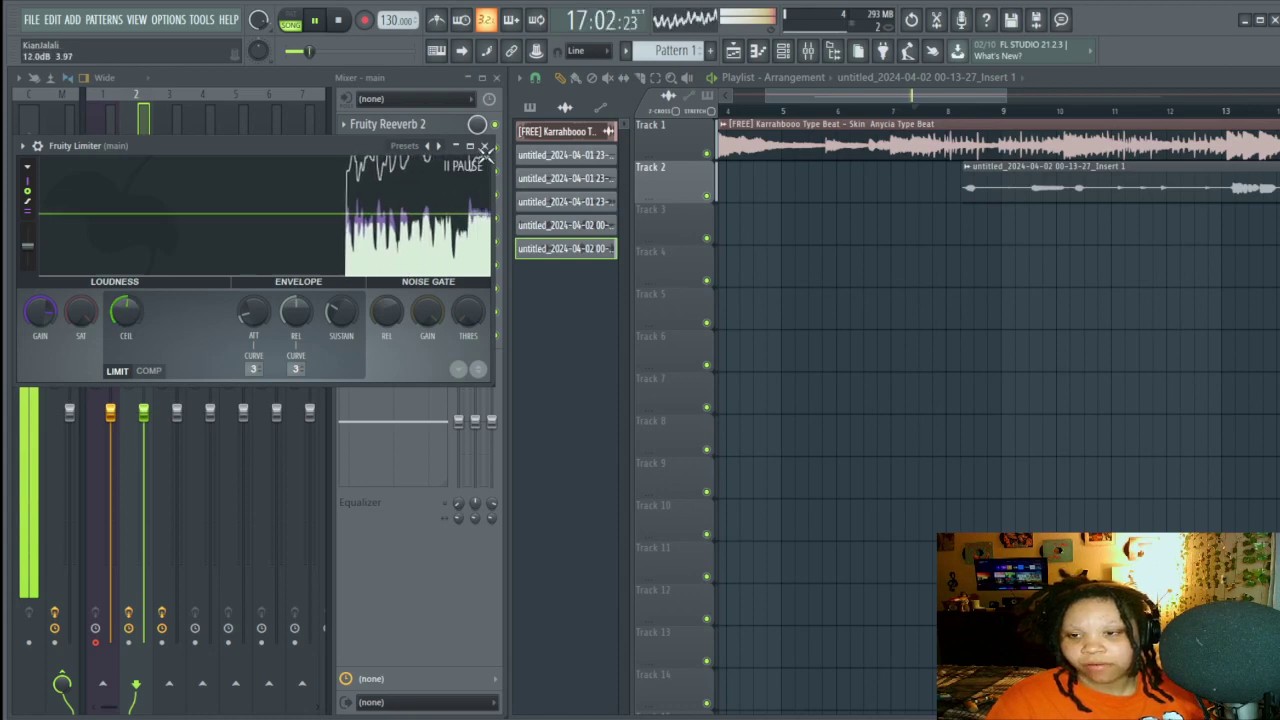
left_click(485, 146)
left_click(390, 124)
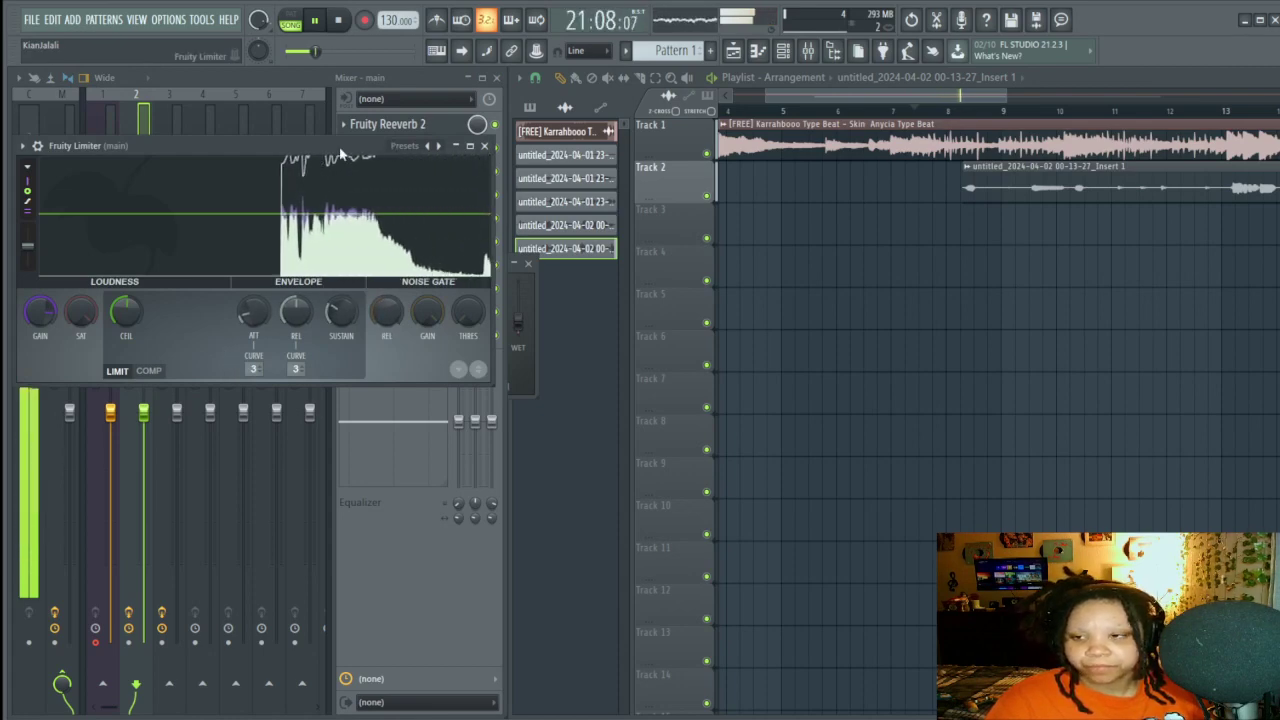
left_click_drag(200, 145, 200, 180)
left_click(375, 170)
left_click(396, 128)
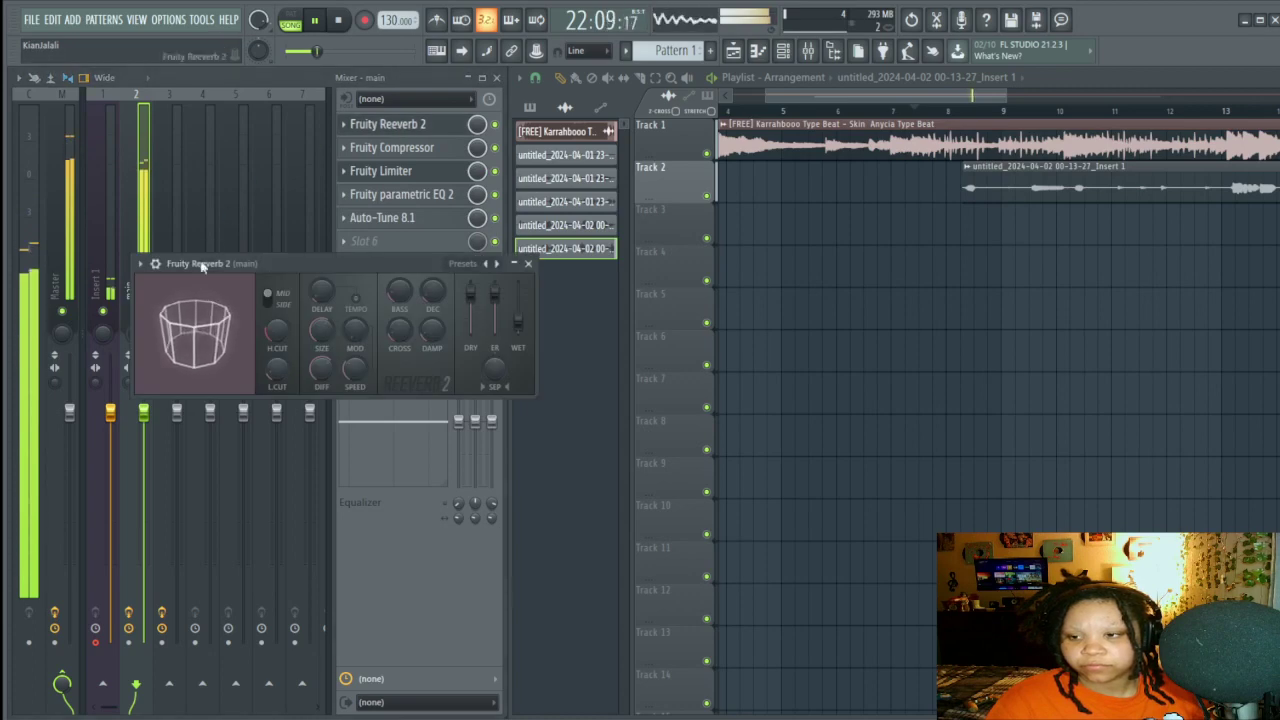
left_click(529, 263)
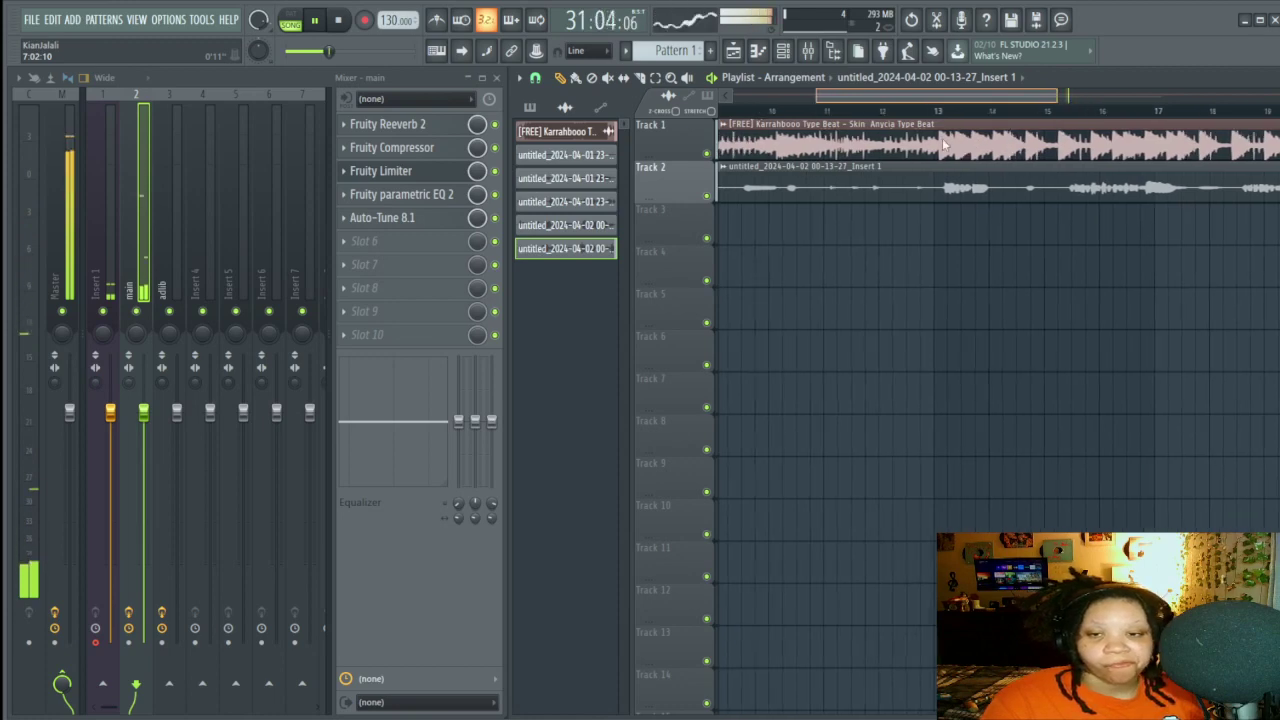
Step: Replay the Track 2 vocal from the middle of bar 9 and again from the start of bar 13
scroll(910, 145, "left", 5)
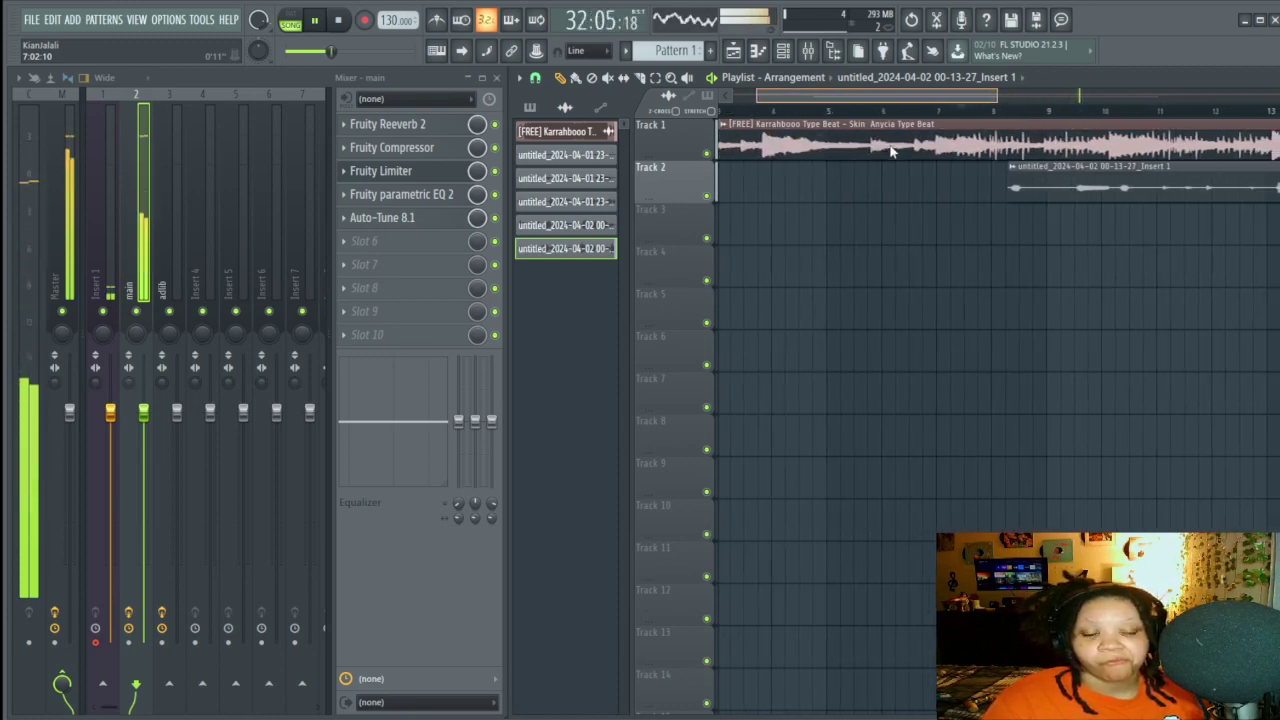
scroll(890, 150, "right", 1)
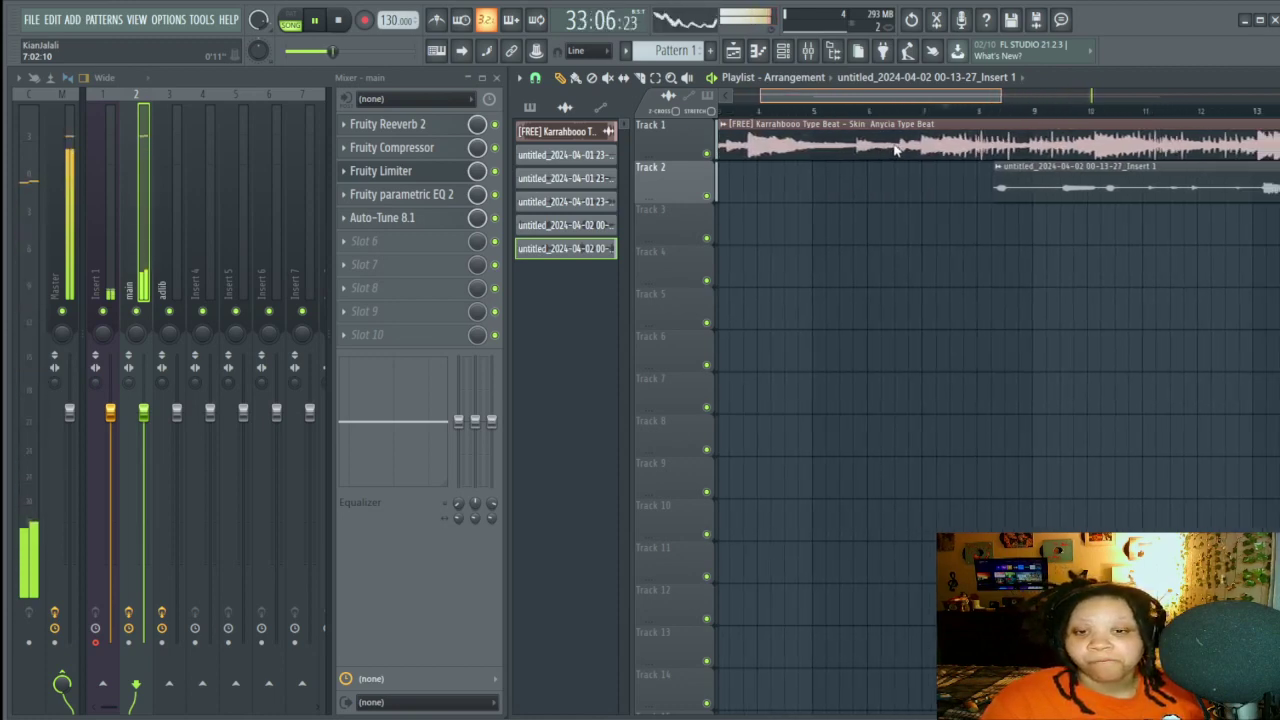
left_click_drag(883, 100, 899, 108)
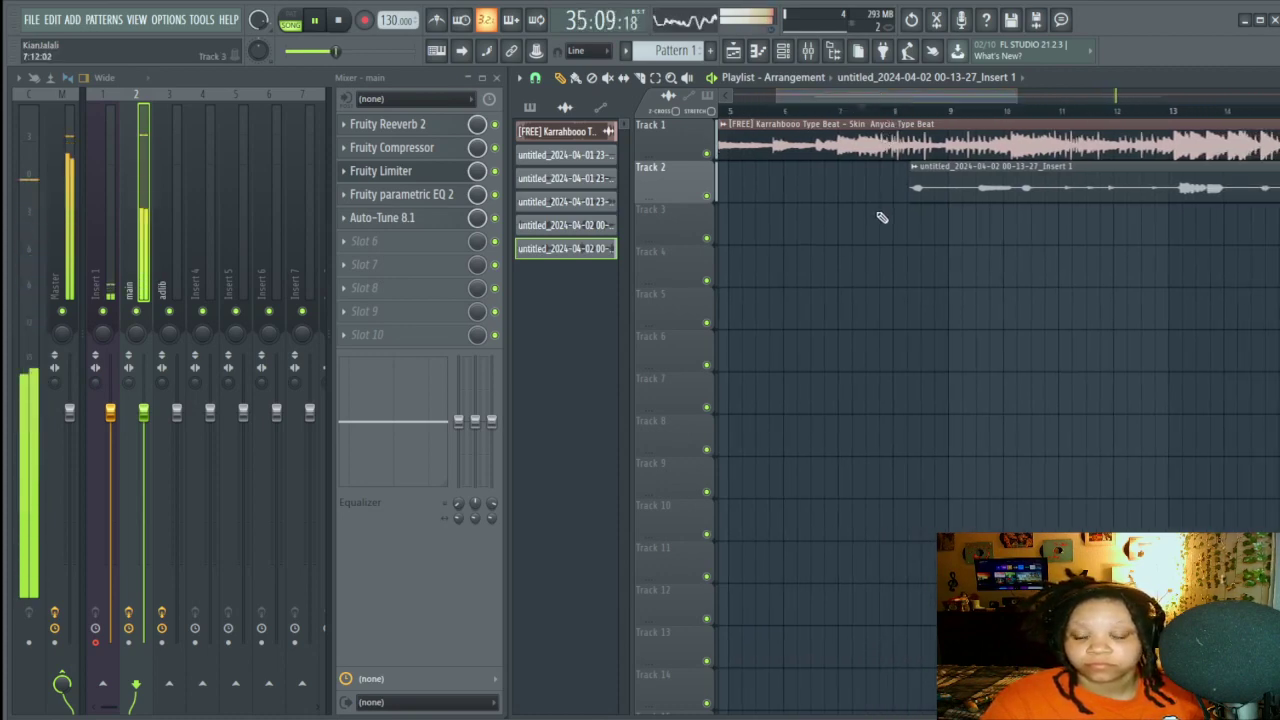
left_click(977, 112)
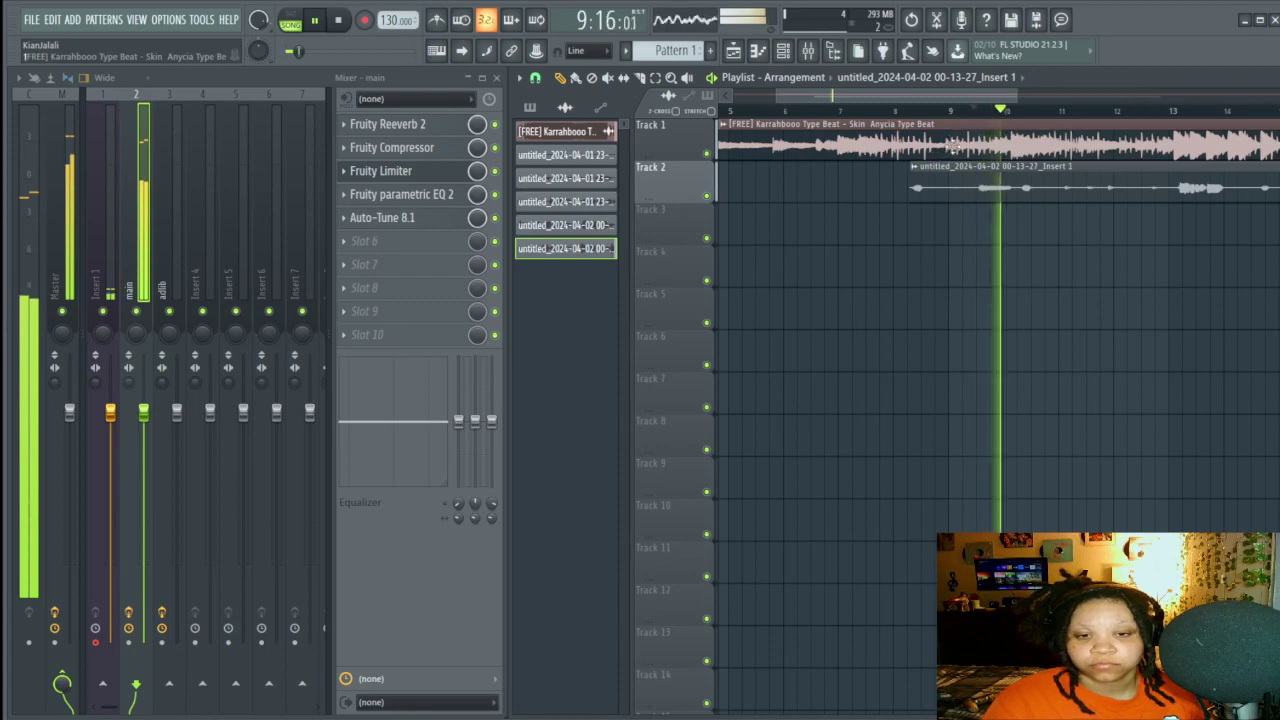
left_click(1170, 112)
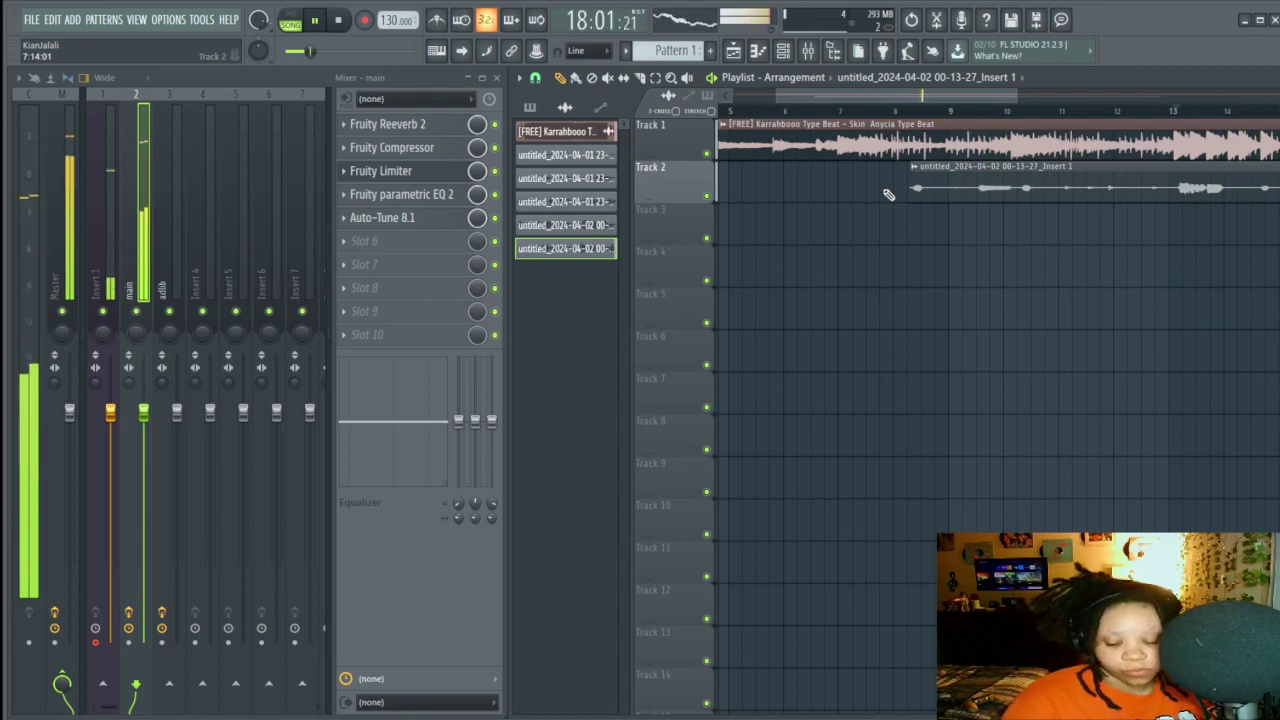
Step: Stop playback and record a second vocal layer through Insert 1, starting from 12:11:23
key("space")
left_click(1153, 113)
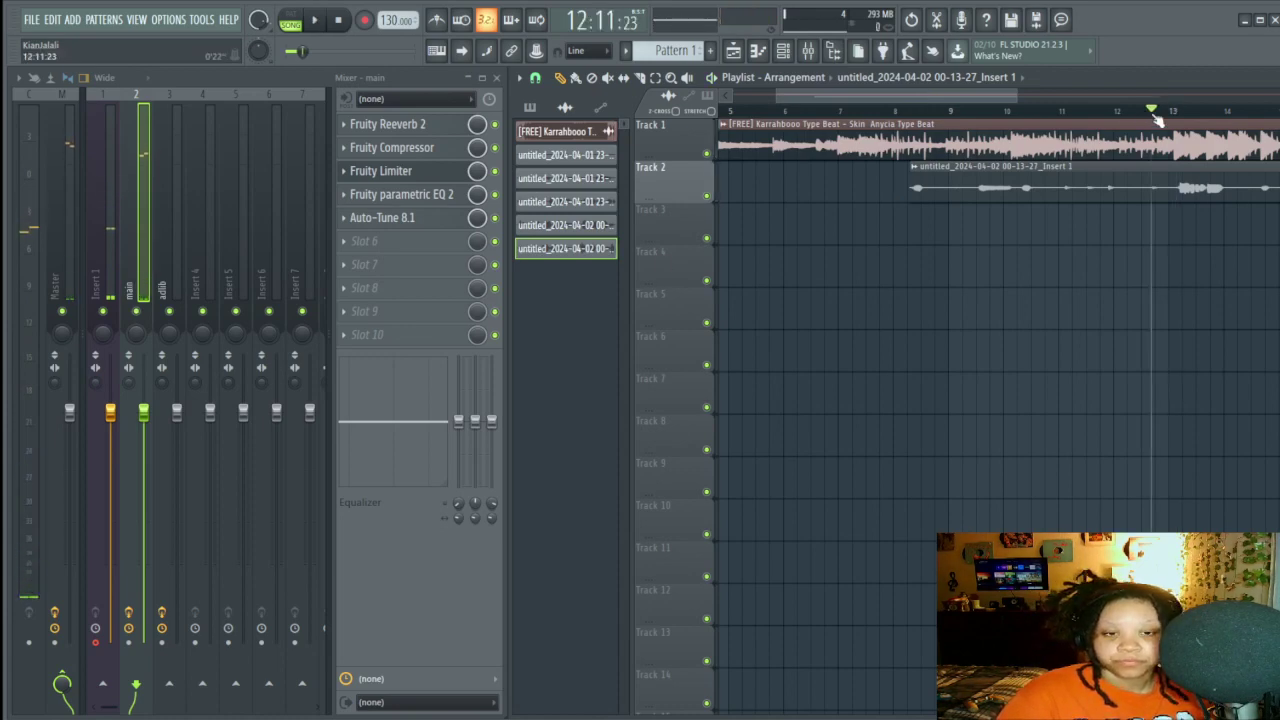
left_click(112, 283)
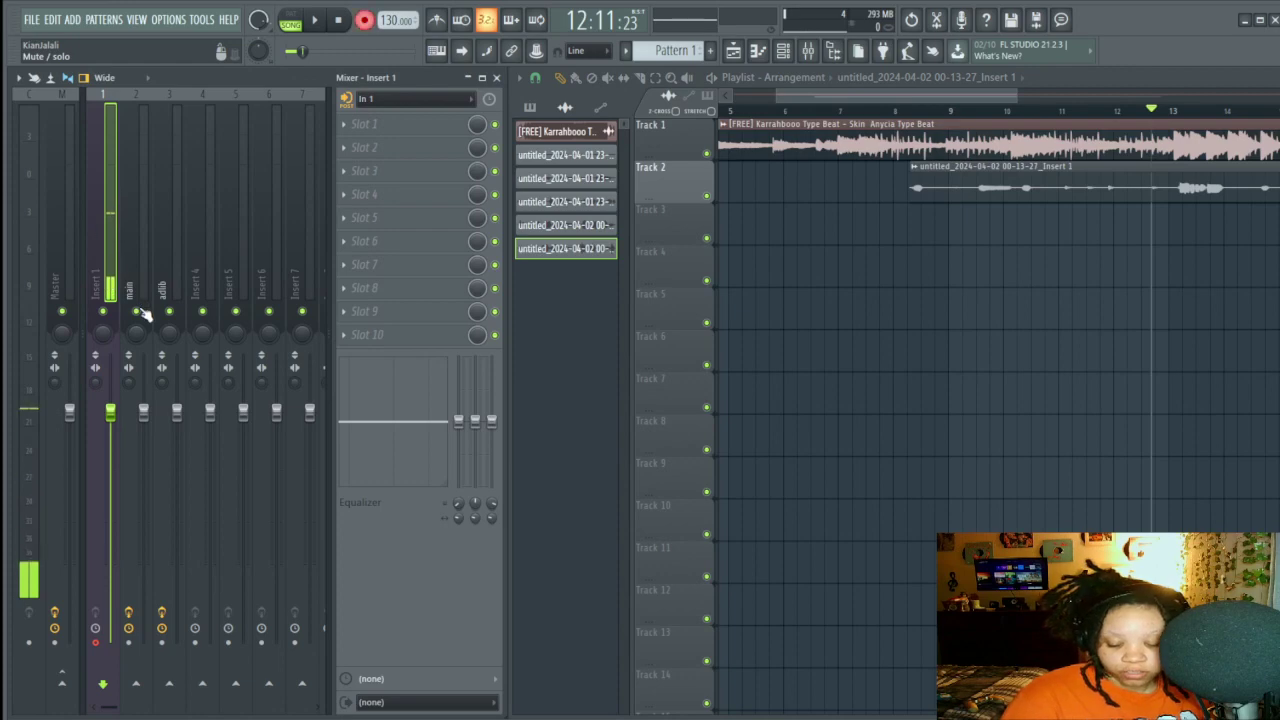
key("space")
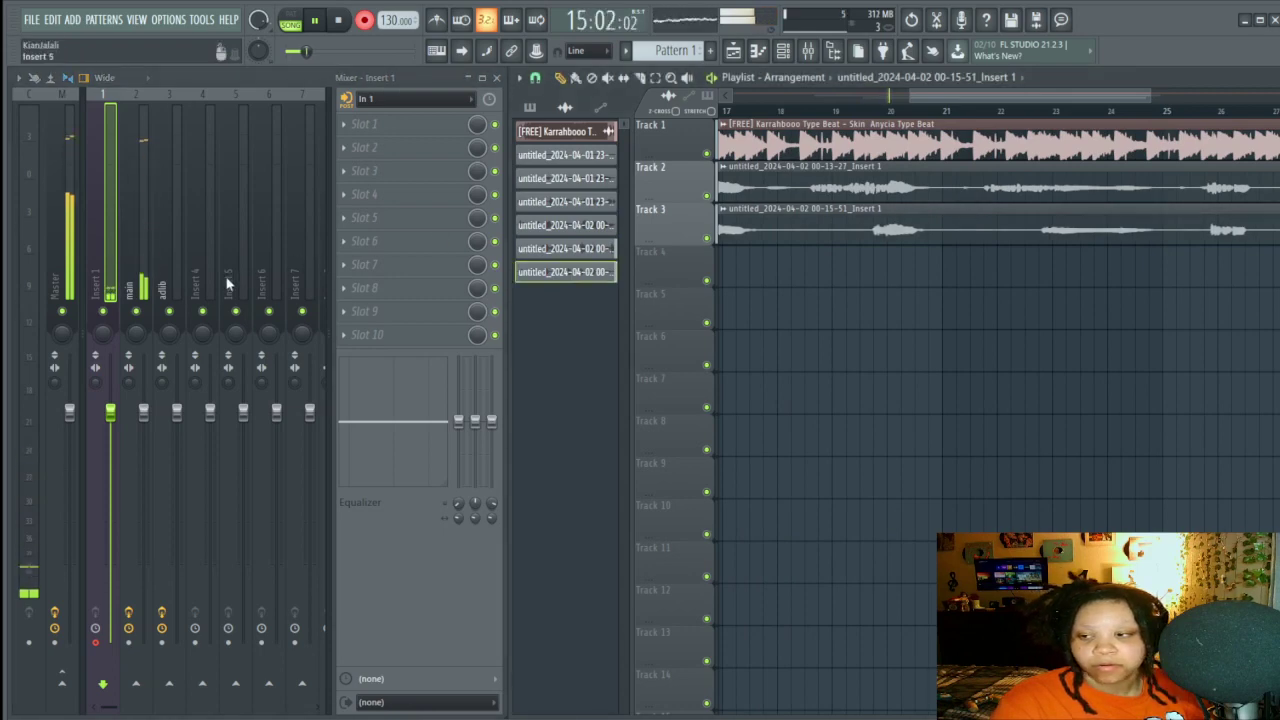
Step: Switch to the main mixer track, restart the transport, and delete the stray clip from Track 4
left_click(145, 275)
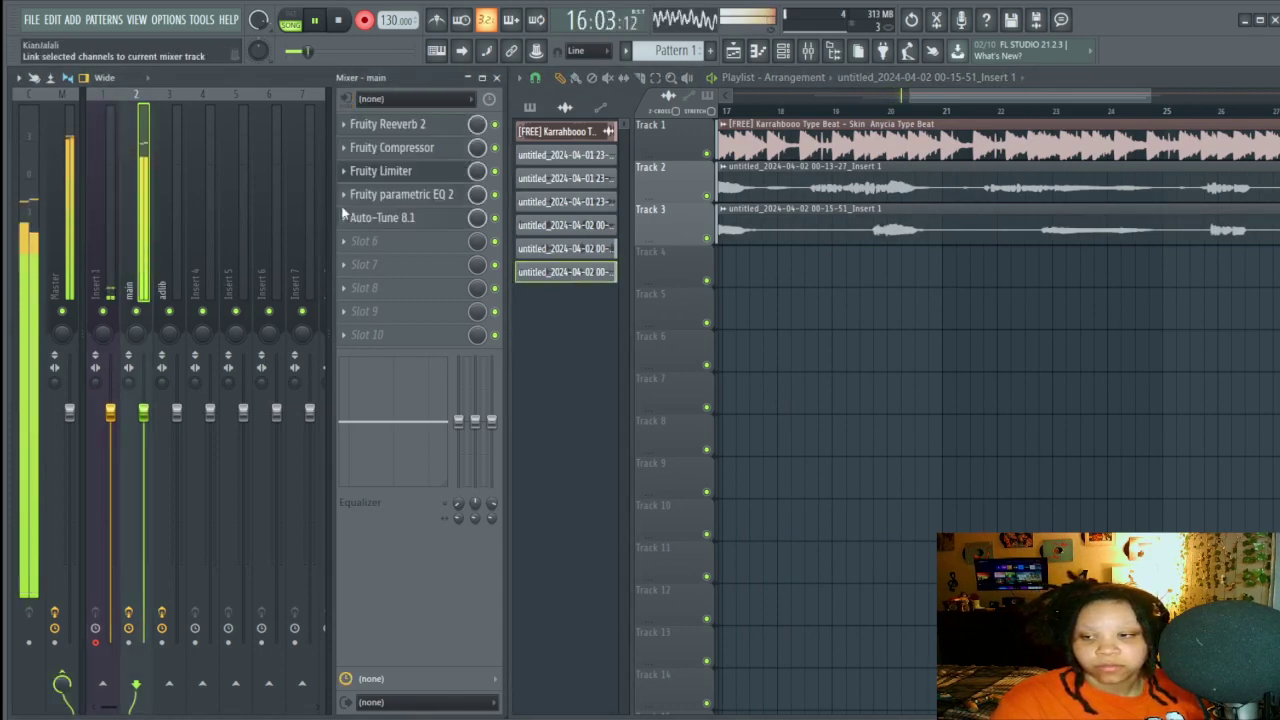
key("space")
key("space")
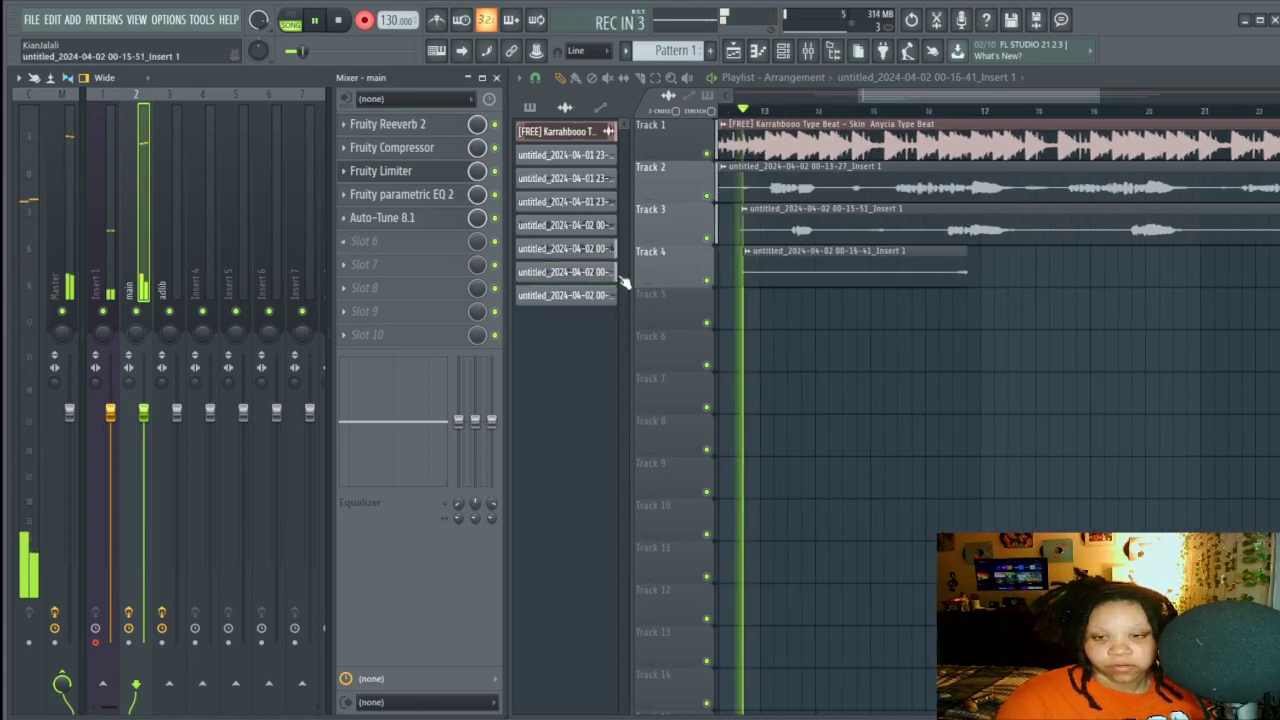
right_click(822, 272)
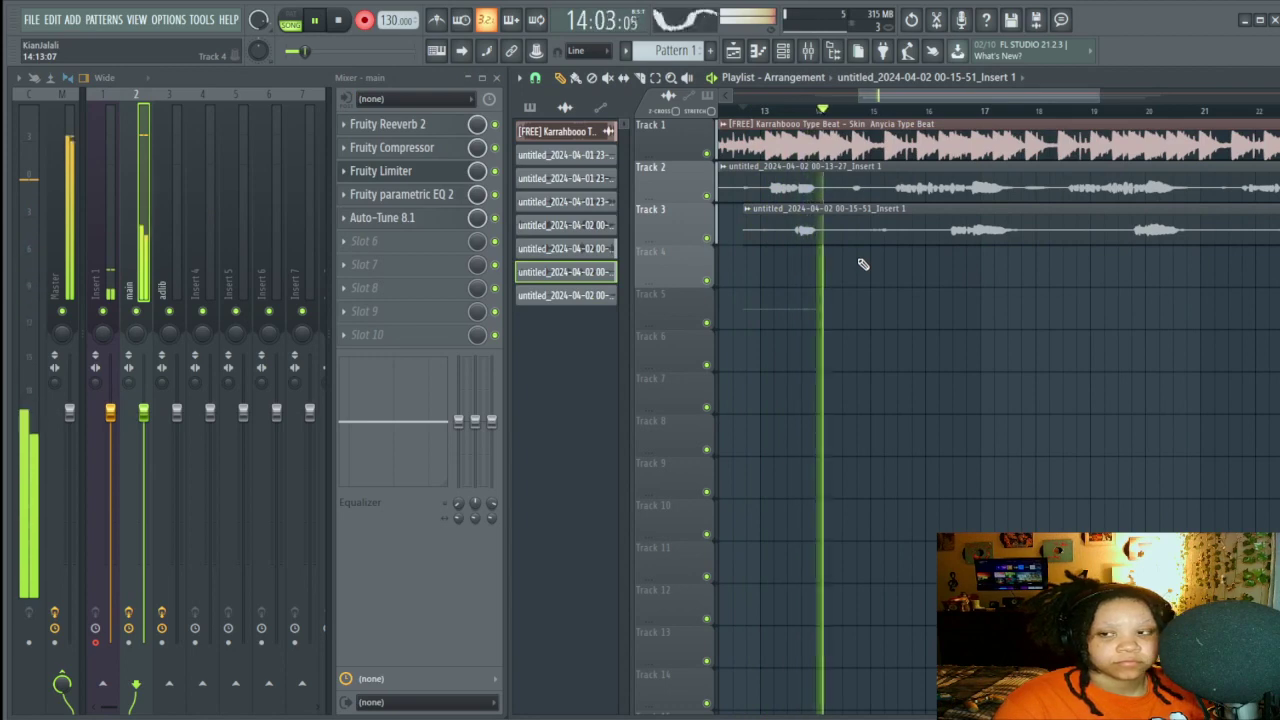
Step: Restart recording from 12:11:23 with Track 3 muted and capture another vocal layer on Track 4
key("space")
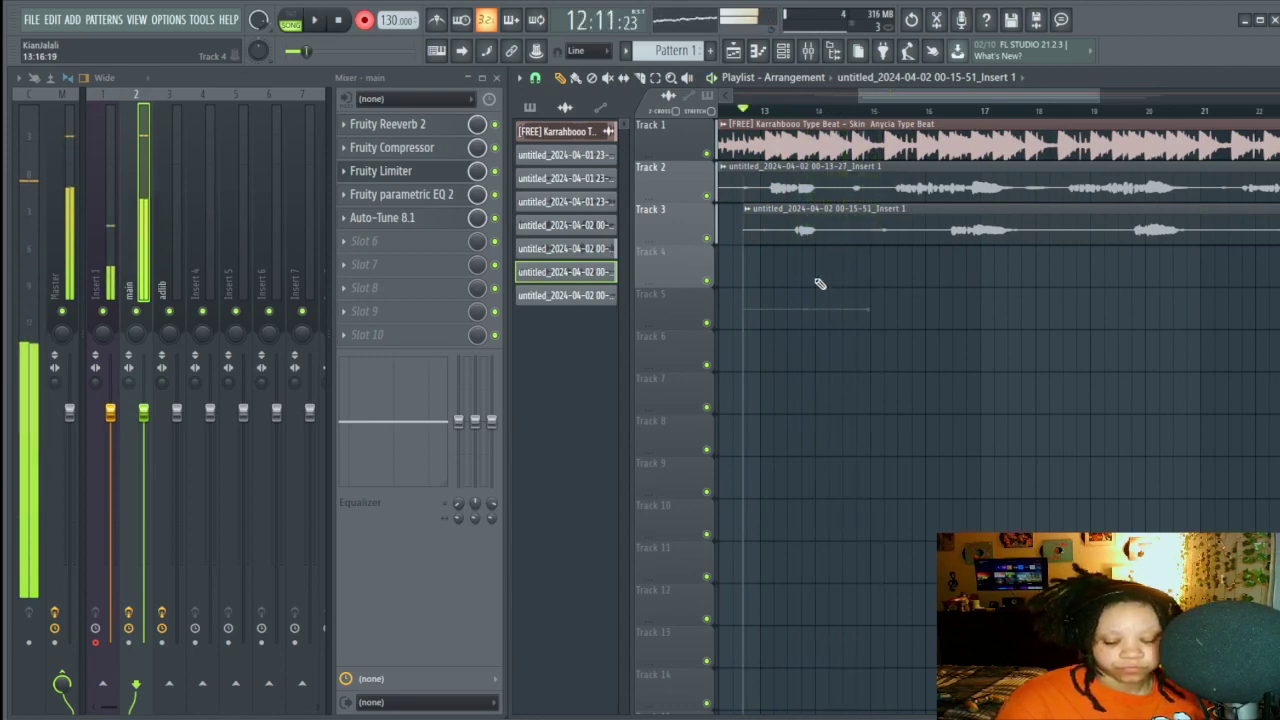
key("space")
left_click(708, 240)
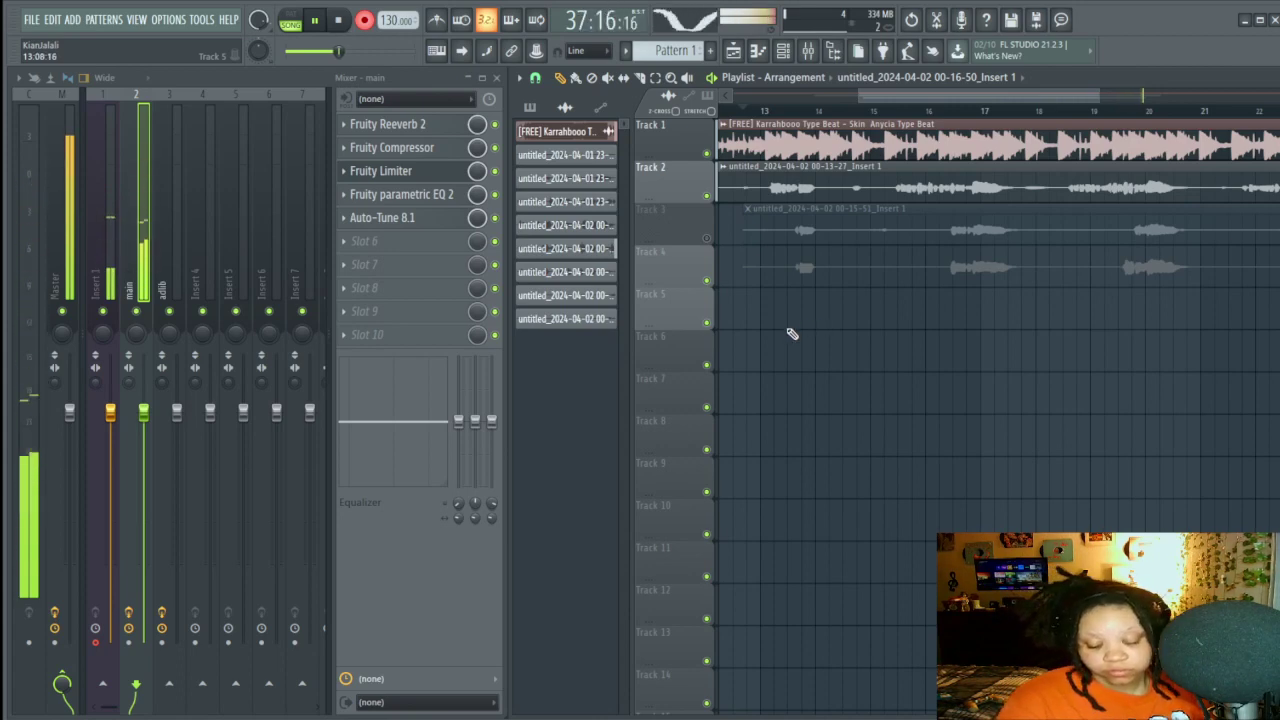
key("space")
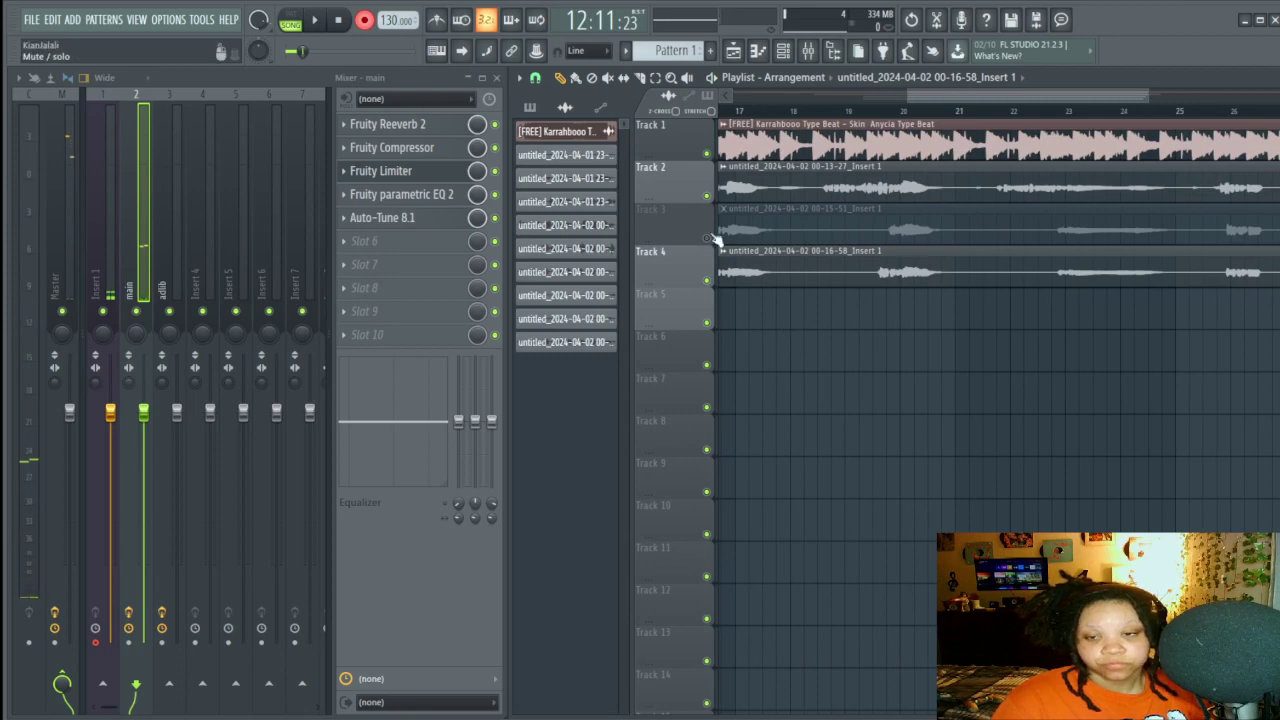
Step: Unmute Track 3 and mute Track 4 to hear only the first layer with the lead vocal
left_click(706, 238)
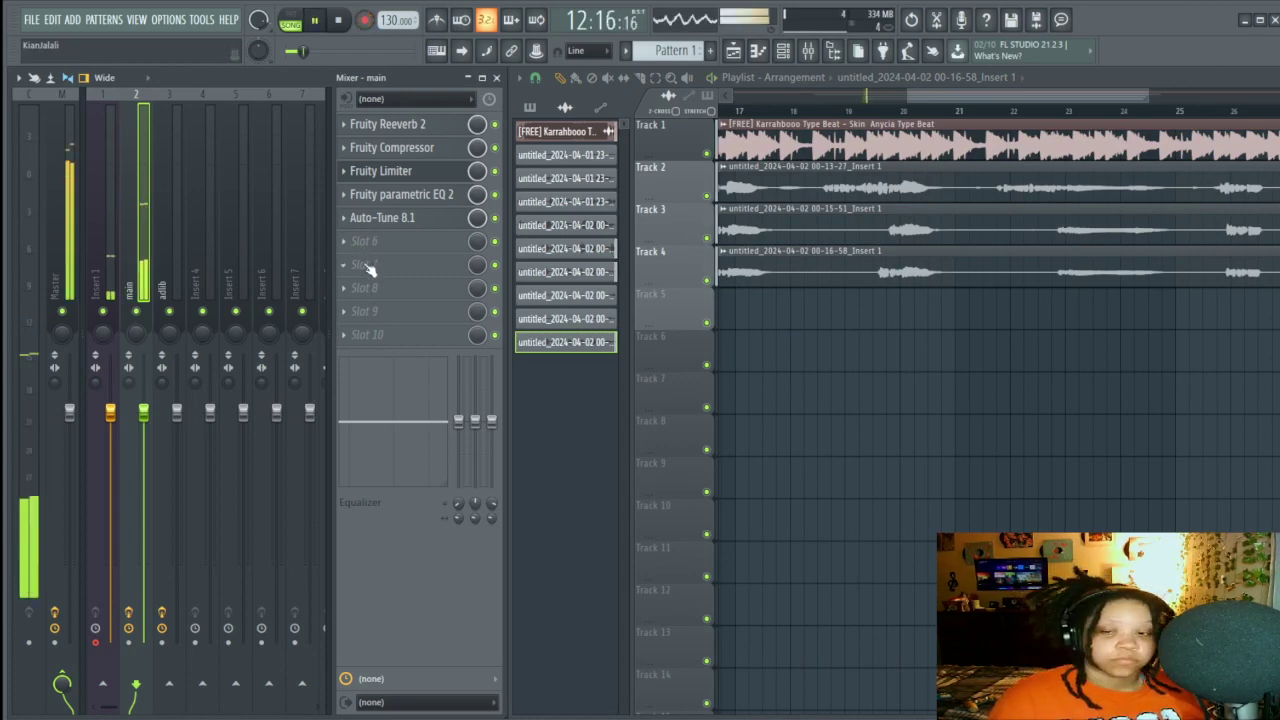
left_click(707, 277)
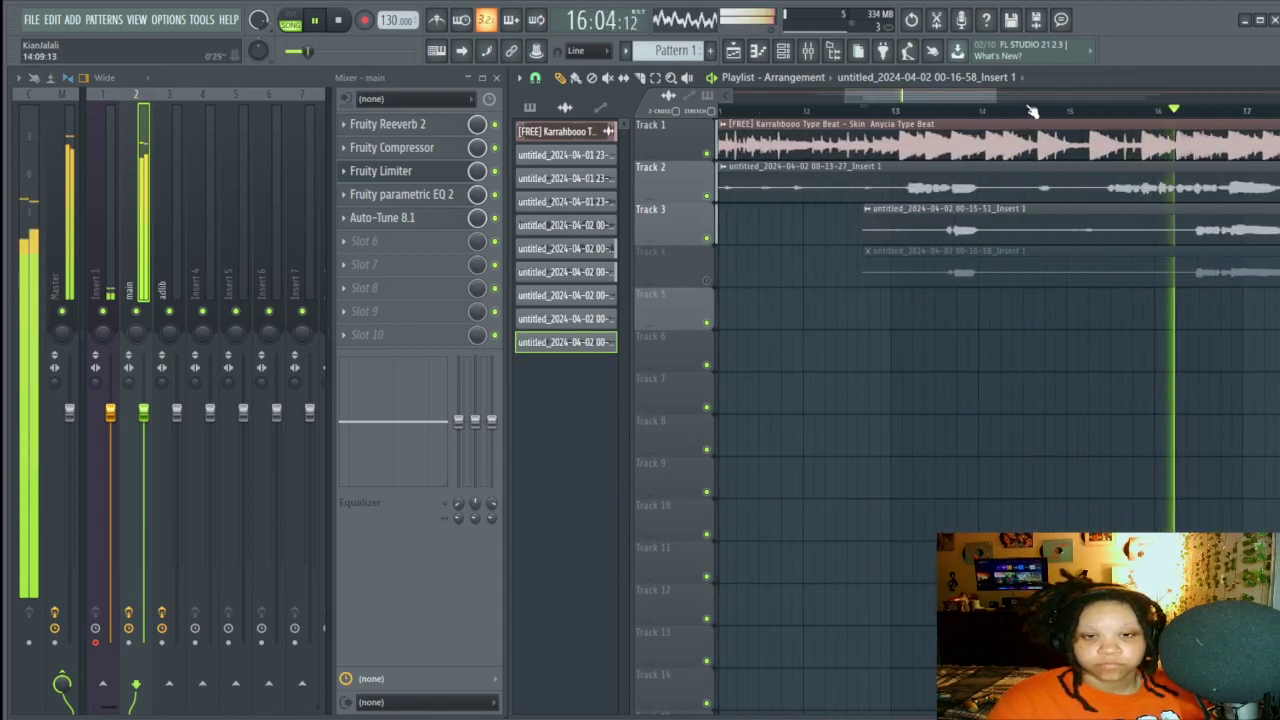
Step: Trim the start of the Track 3 clip to the middle of bar 13 and adjust the panning in its sample settings
left_click(1150, 222)
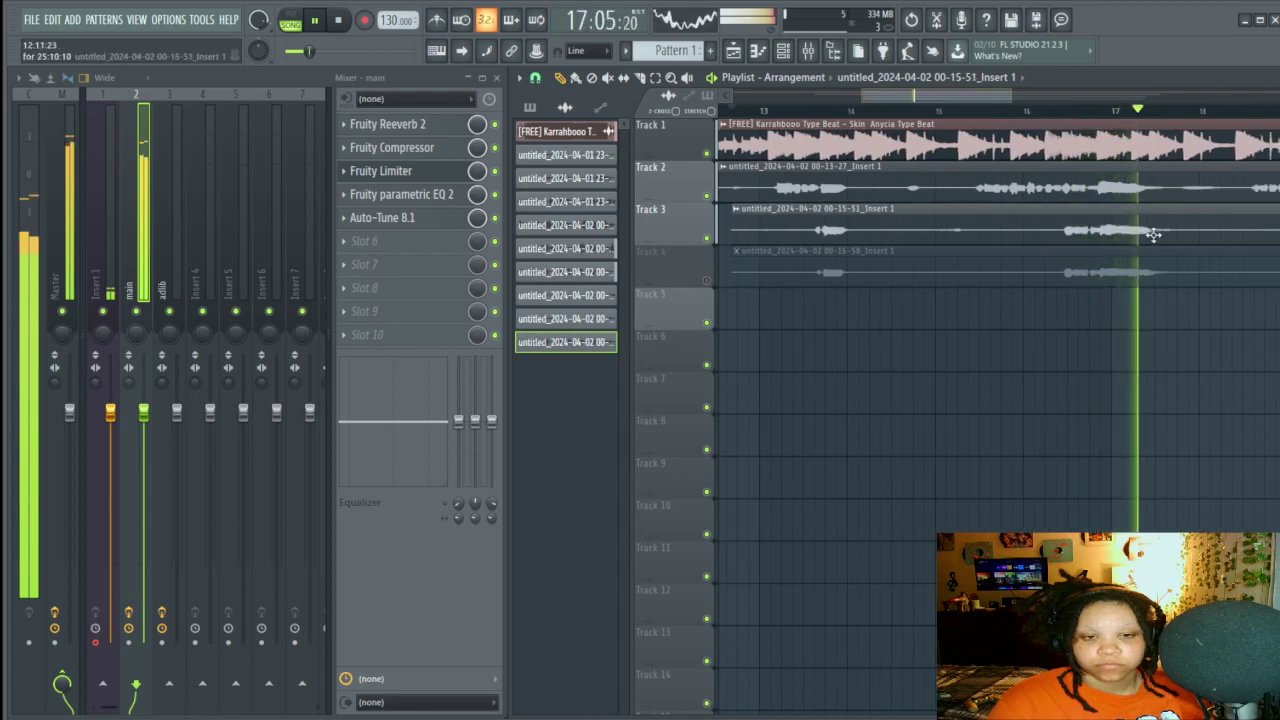
left_click_drag(958, 100, 936, 100)
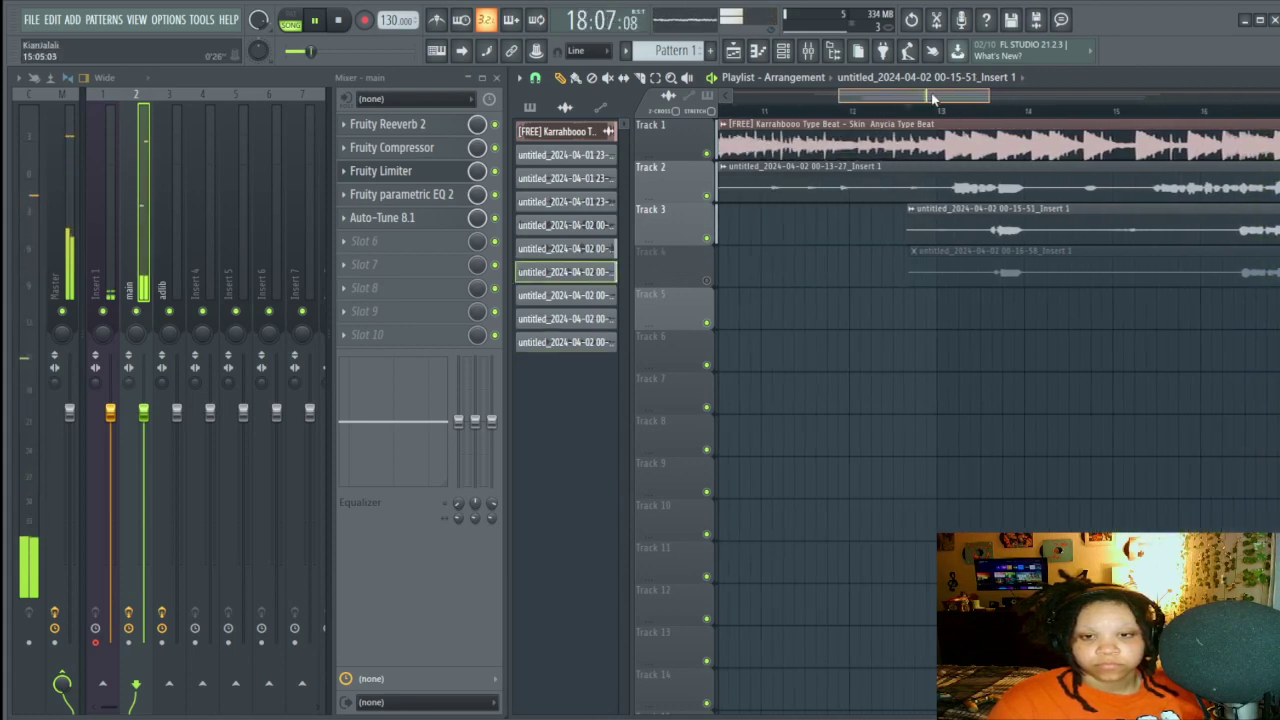
left_click_drag(940, 228, 987, 240)
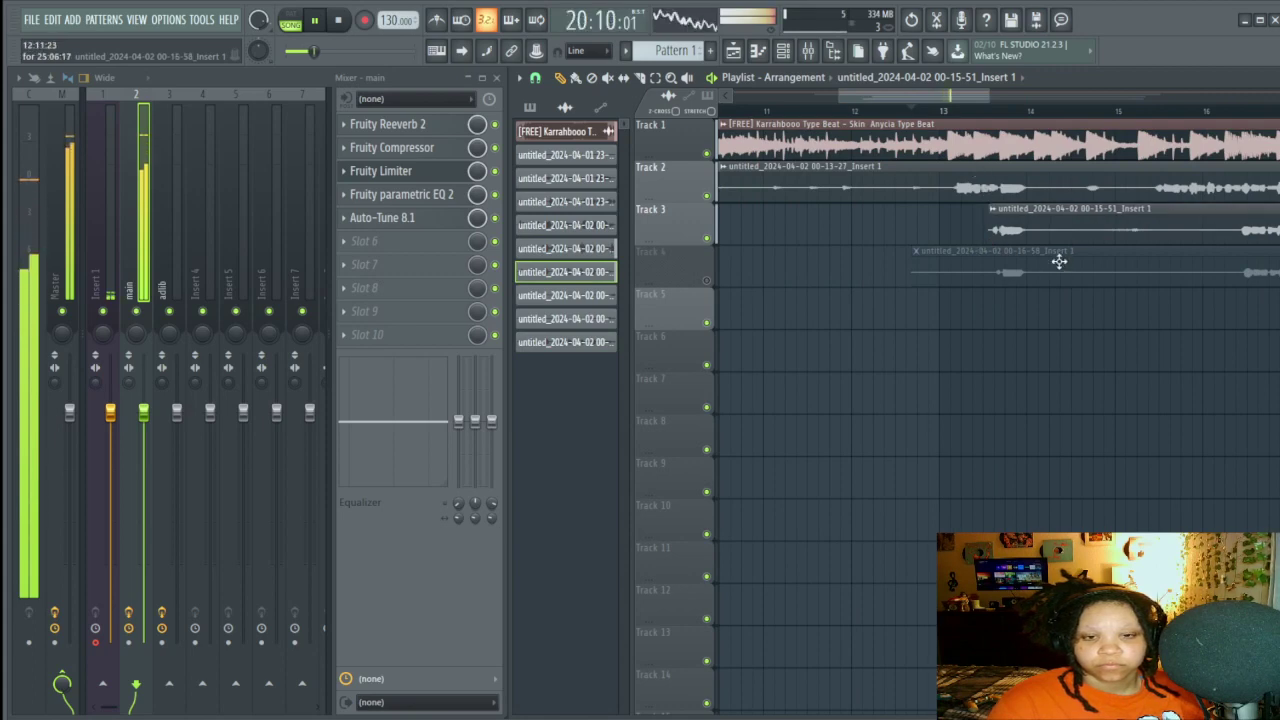
double_click(1051, 232)
left_click_drag(382, 249, 382, 233)
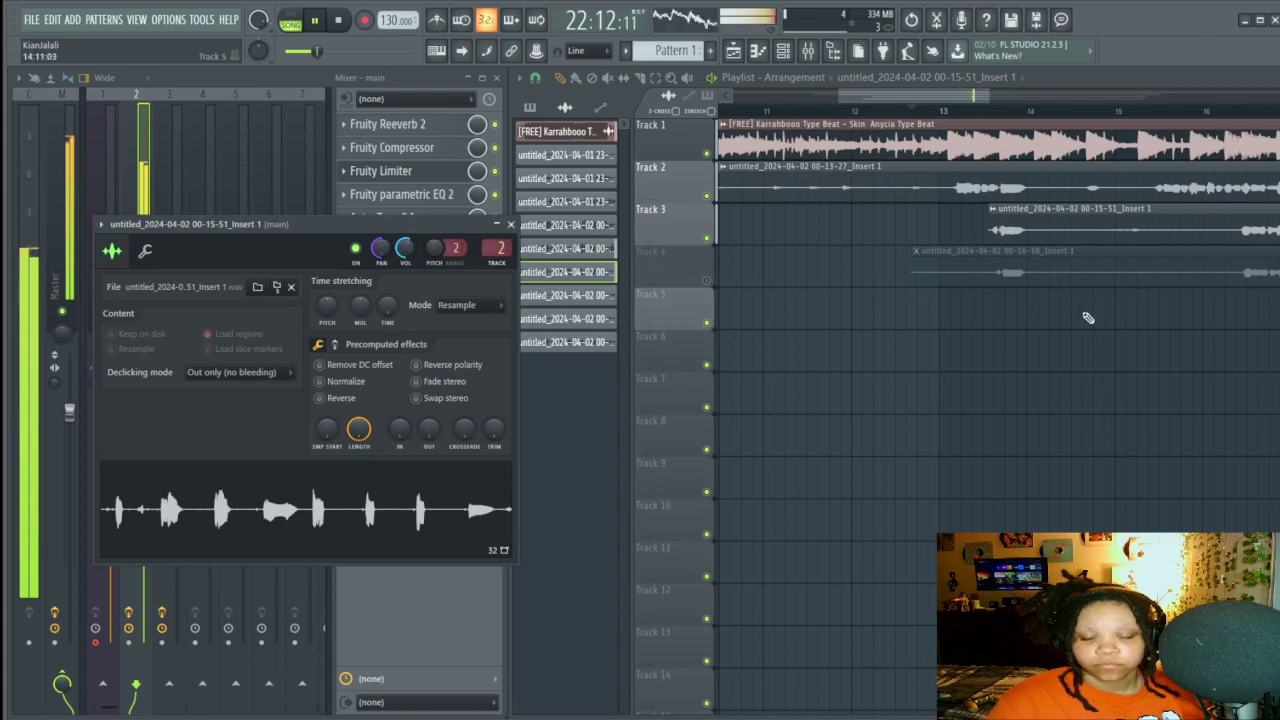
Step: Unmute Track 4 and trim the start of its clip to the middle of bar 13, in line with the Track 3 clip
left_click(708, 281)
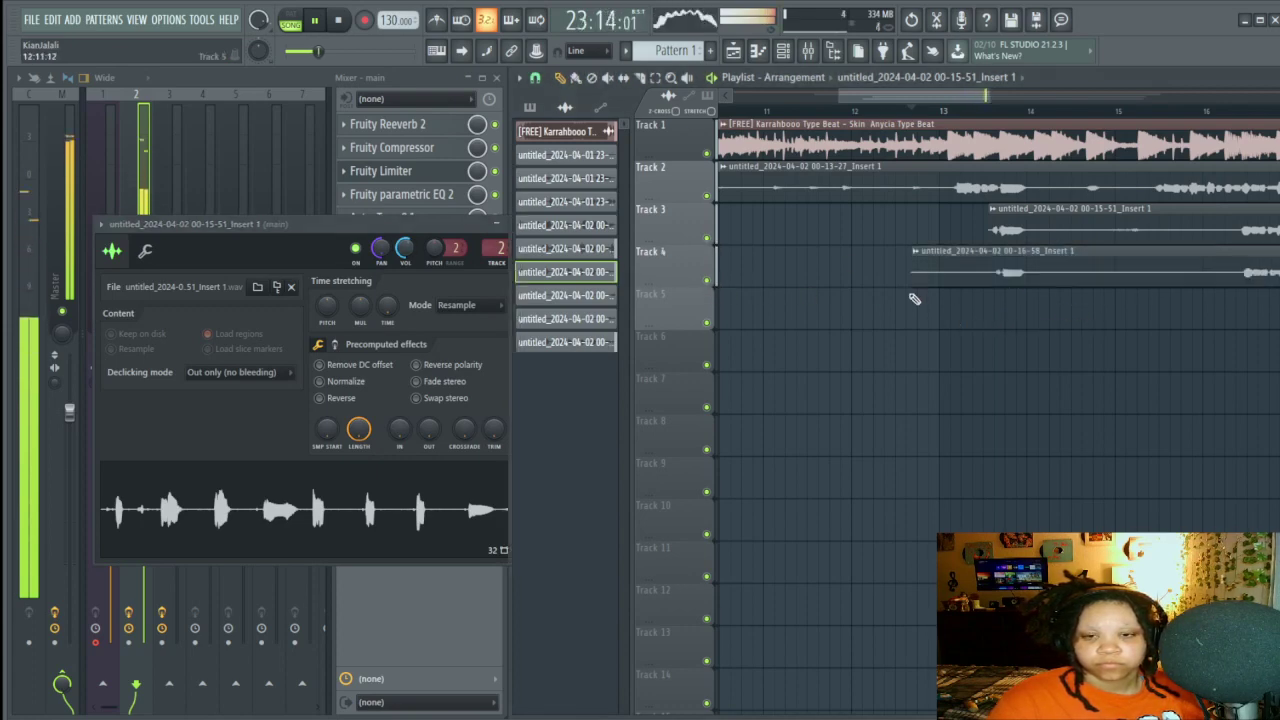
left_click_drag(946, 273, 1030, 273)
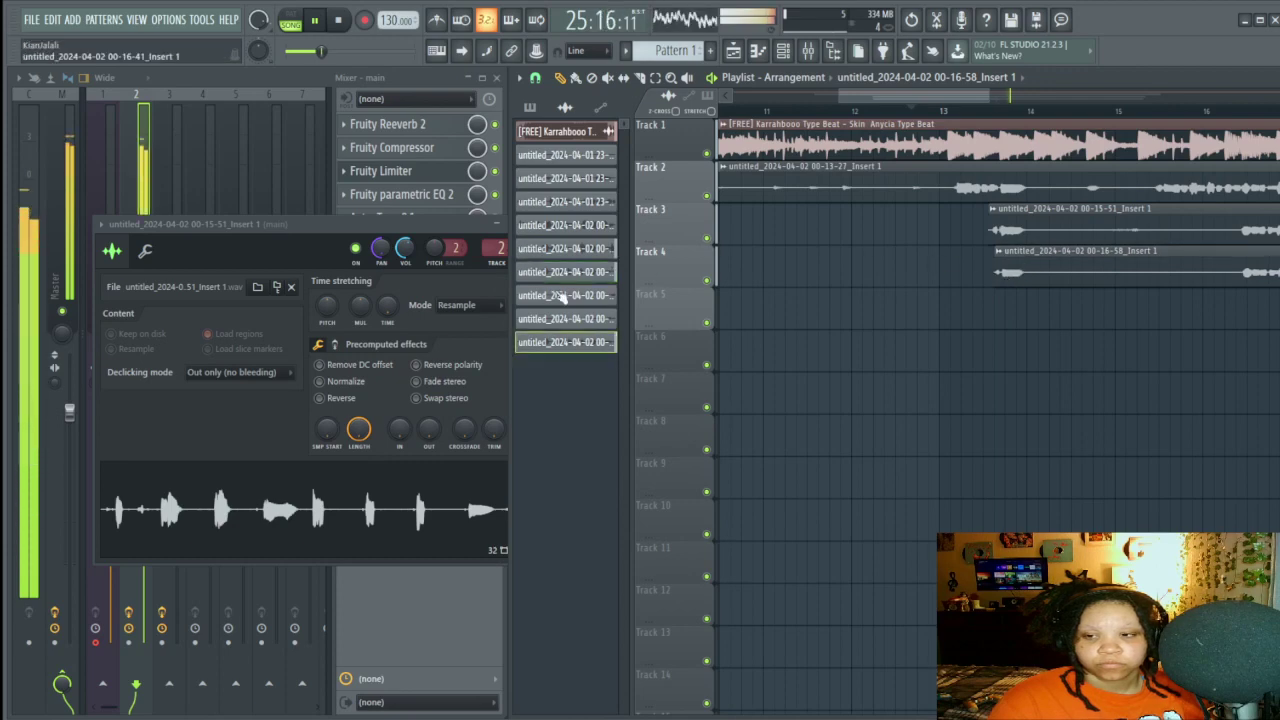
Step: Adjust the panning of the Track 4 clip in its sample settings, set its volume to 63%, and replay from bar 13
left_click(1000, 272)
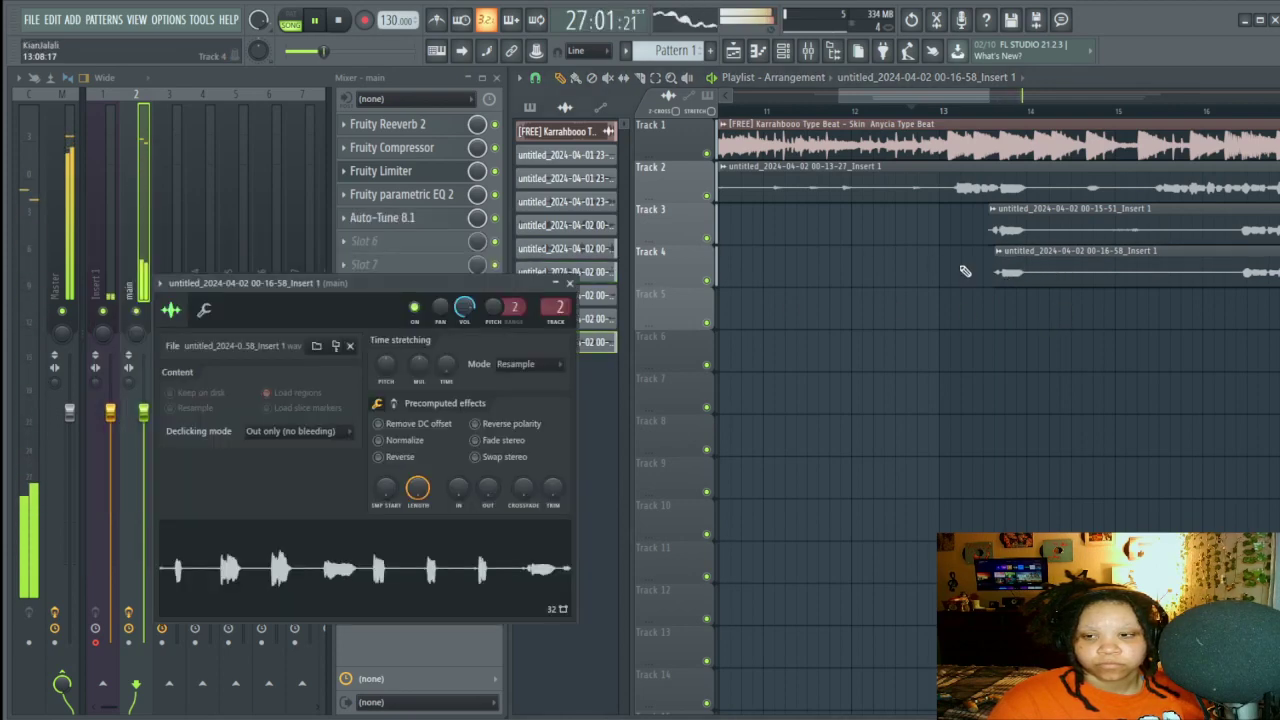
left_click_drag(441, 308, 441, 296)
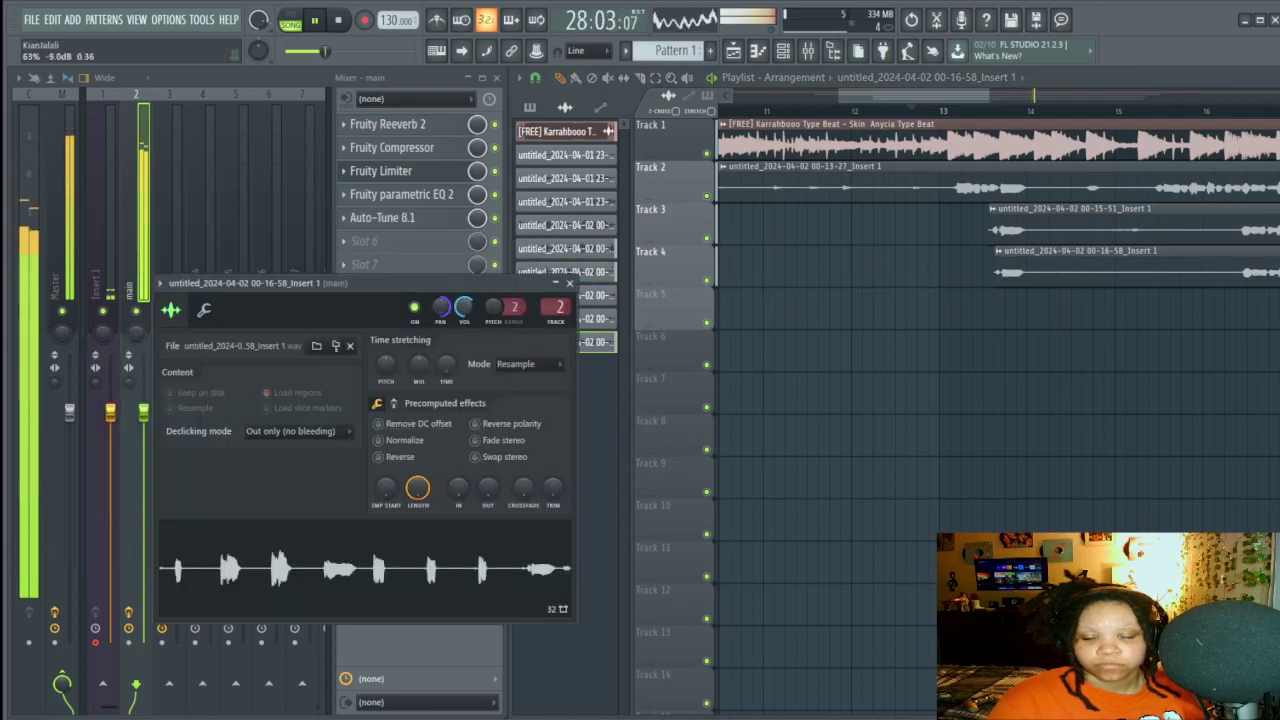
left_click(1040, 281)
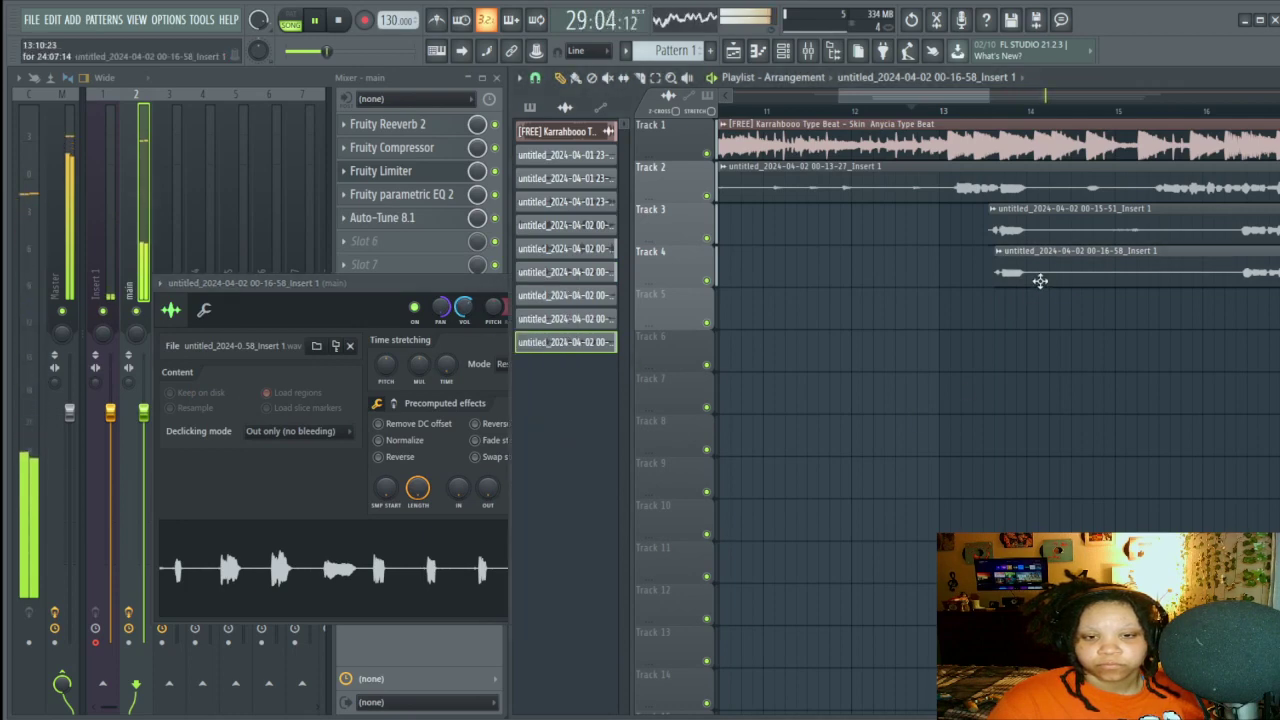
left_click(960, 110)
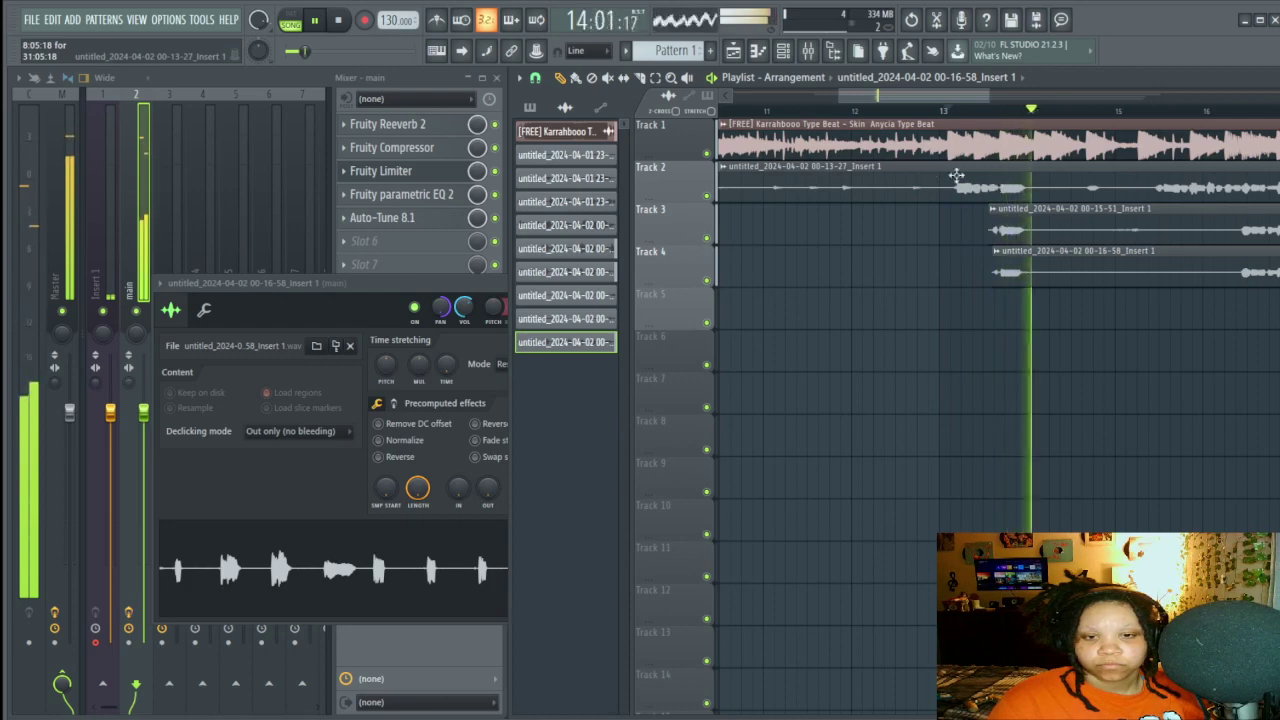
left_click_drag(910, 97, 930, 98)
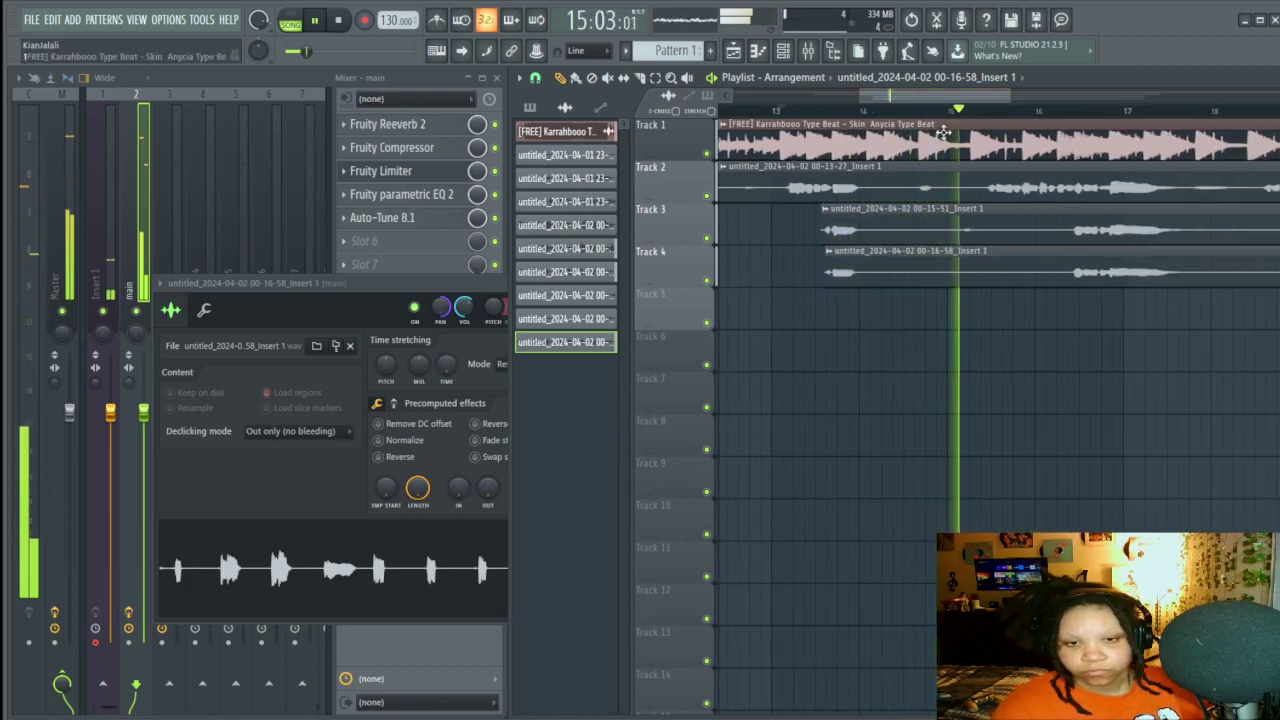
left_click(486, 285)
left_click(570, 283)
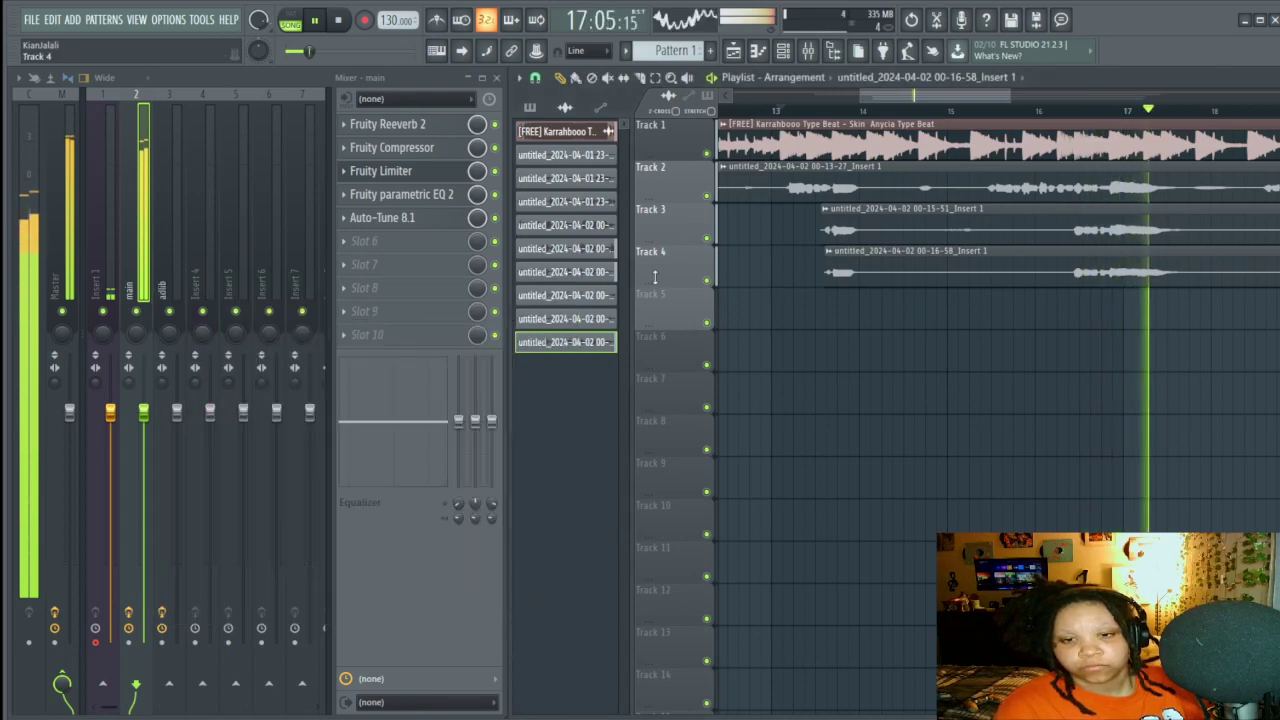
Step: Check the reverb on the main and adlib mixer tracks and set the adlib compressor's gain to 3.4 dB
left_click(405, 125)
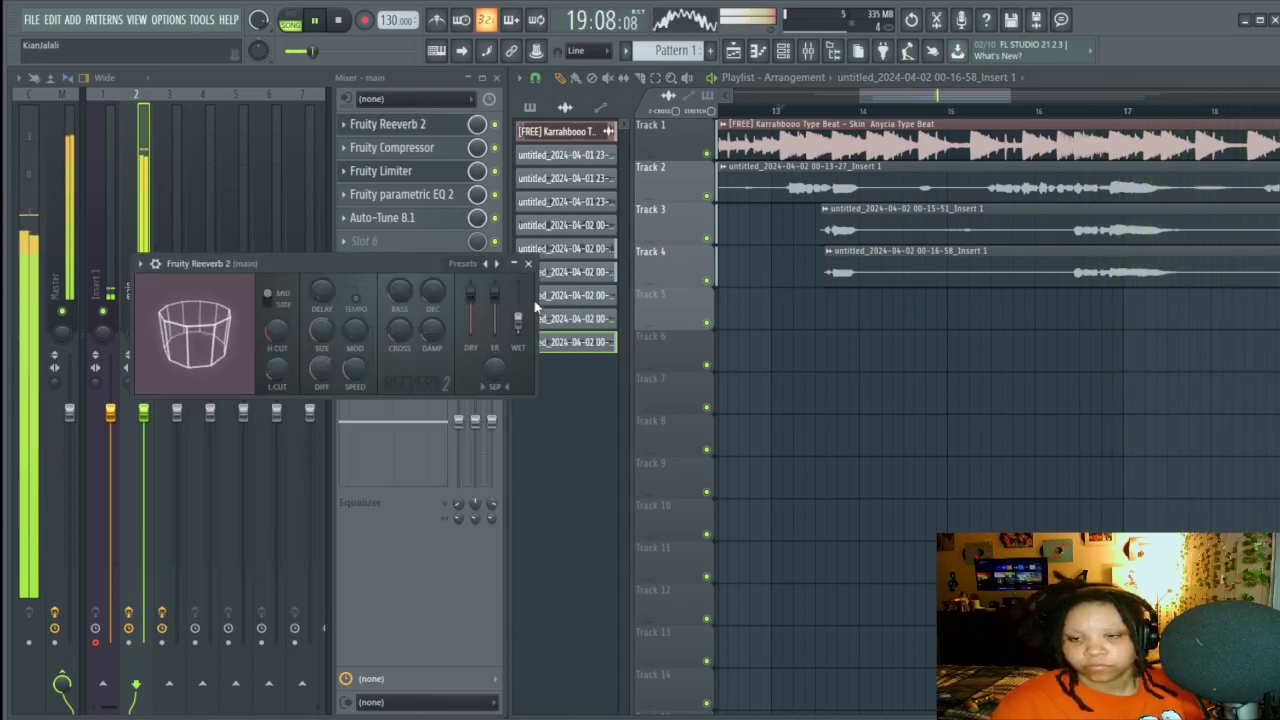
left_click(528, 263)
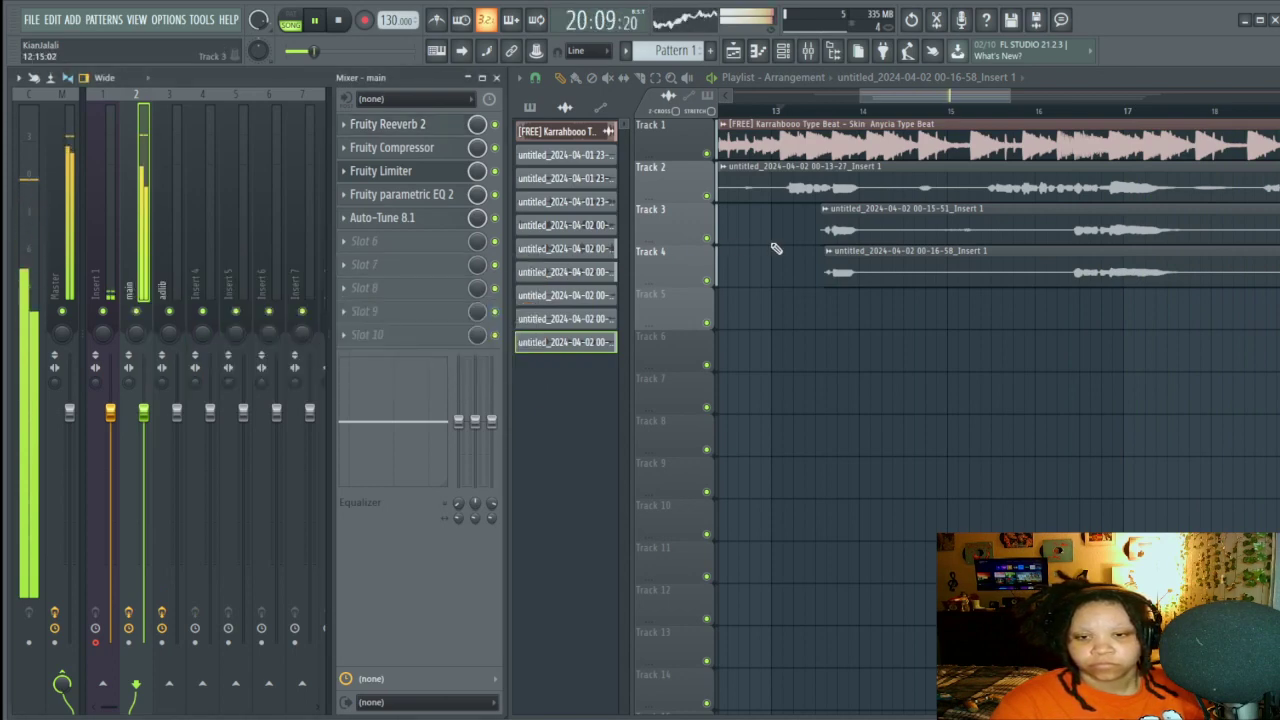
left_click(175, 283)
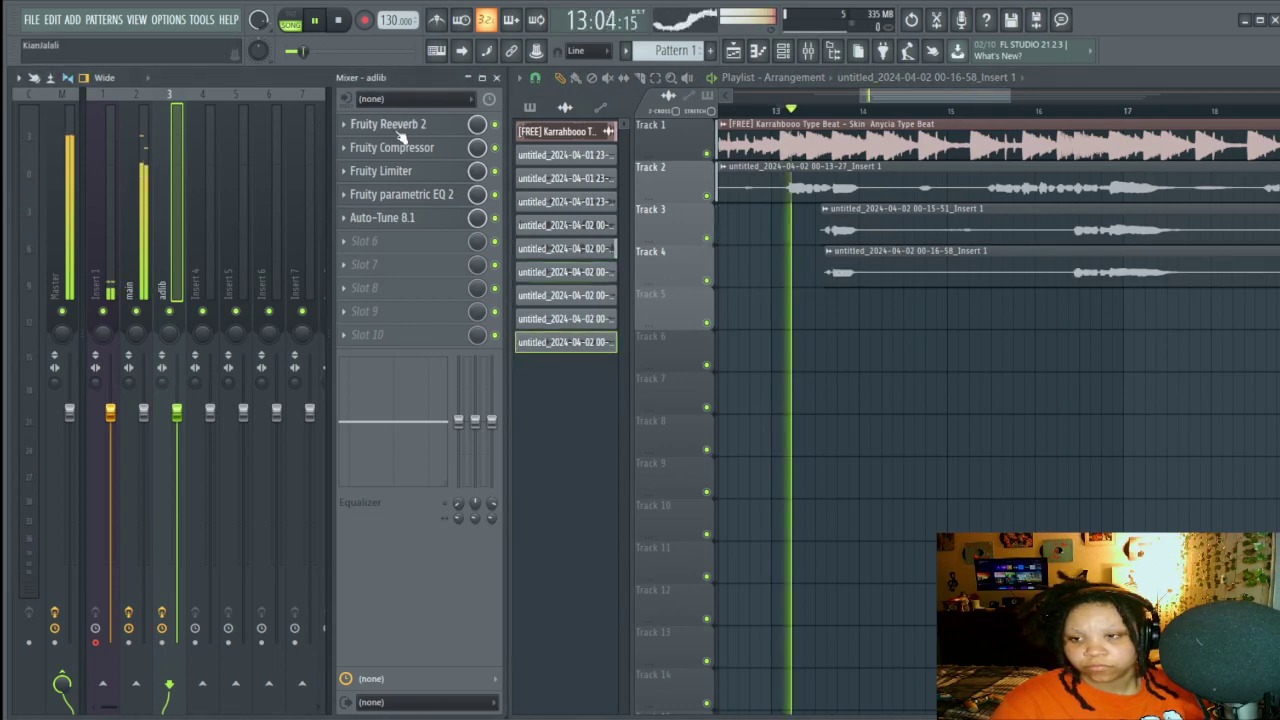
left_click(398, 131)
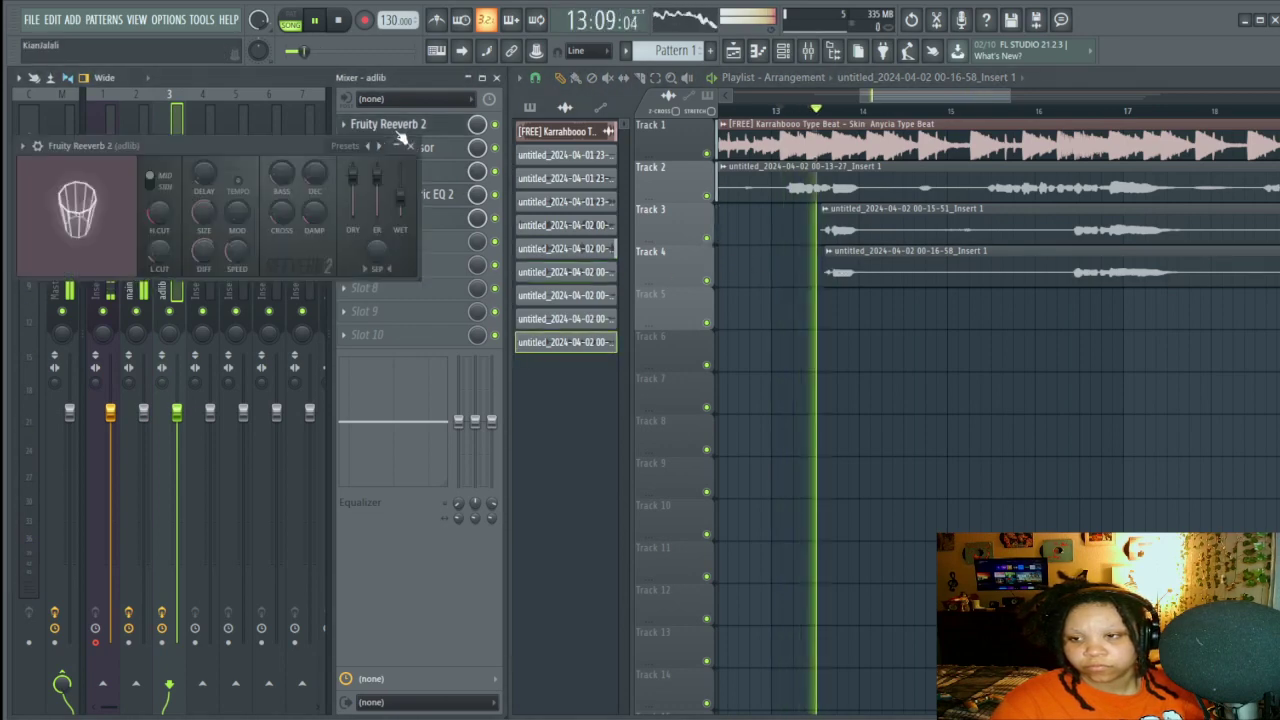
left_click(379, 146)
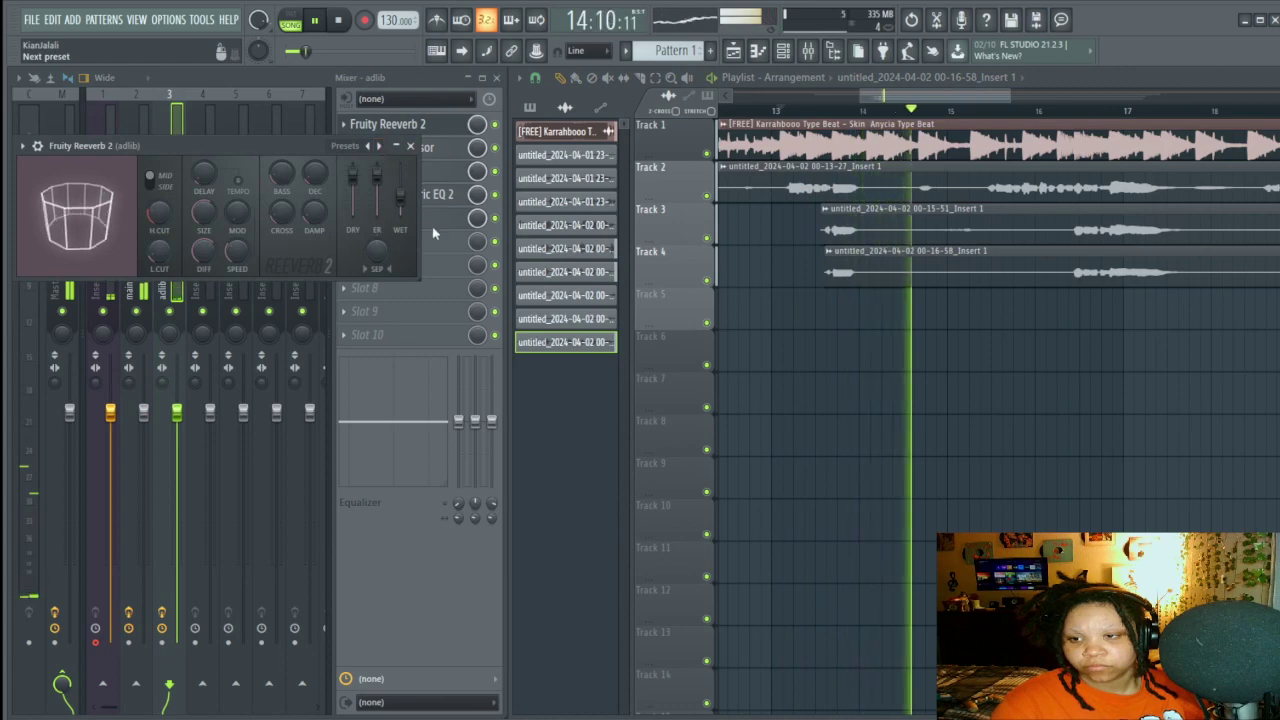
left_click(410, 146)
left_click(412, 150)
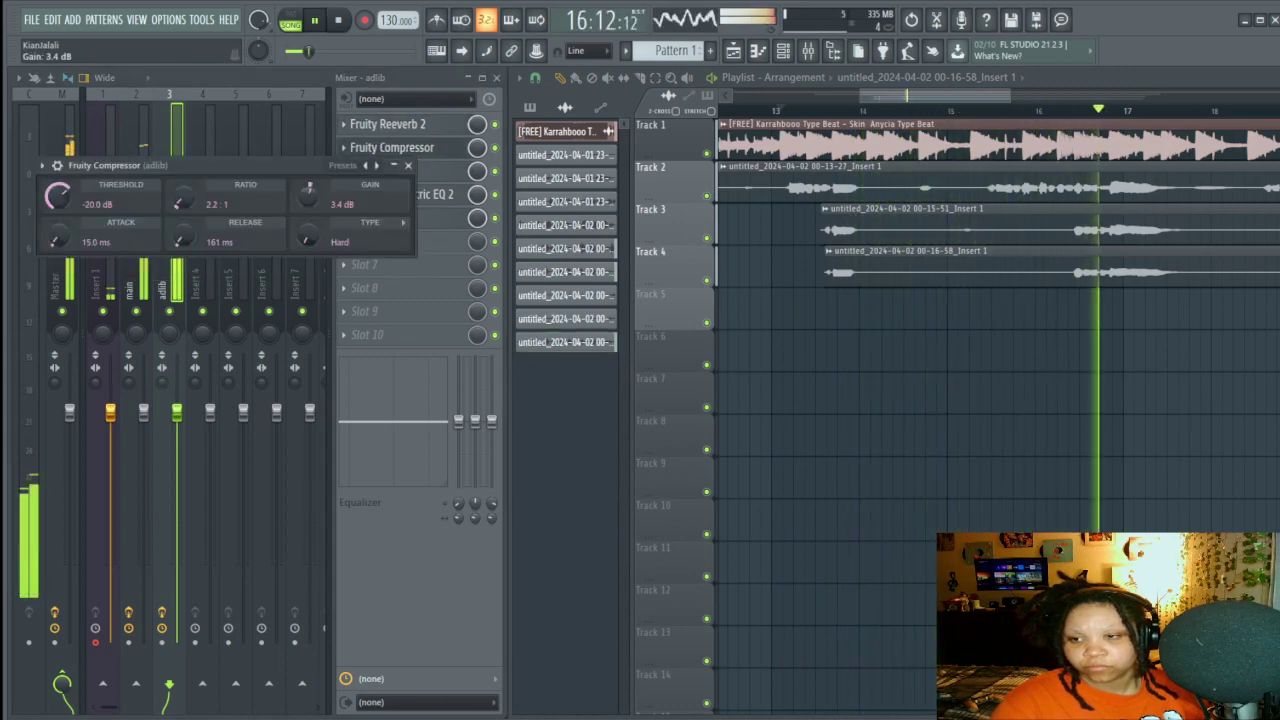
left_click(408, 166)
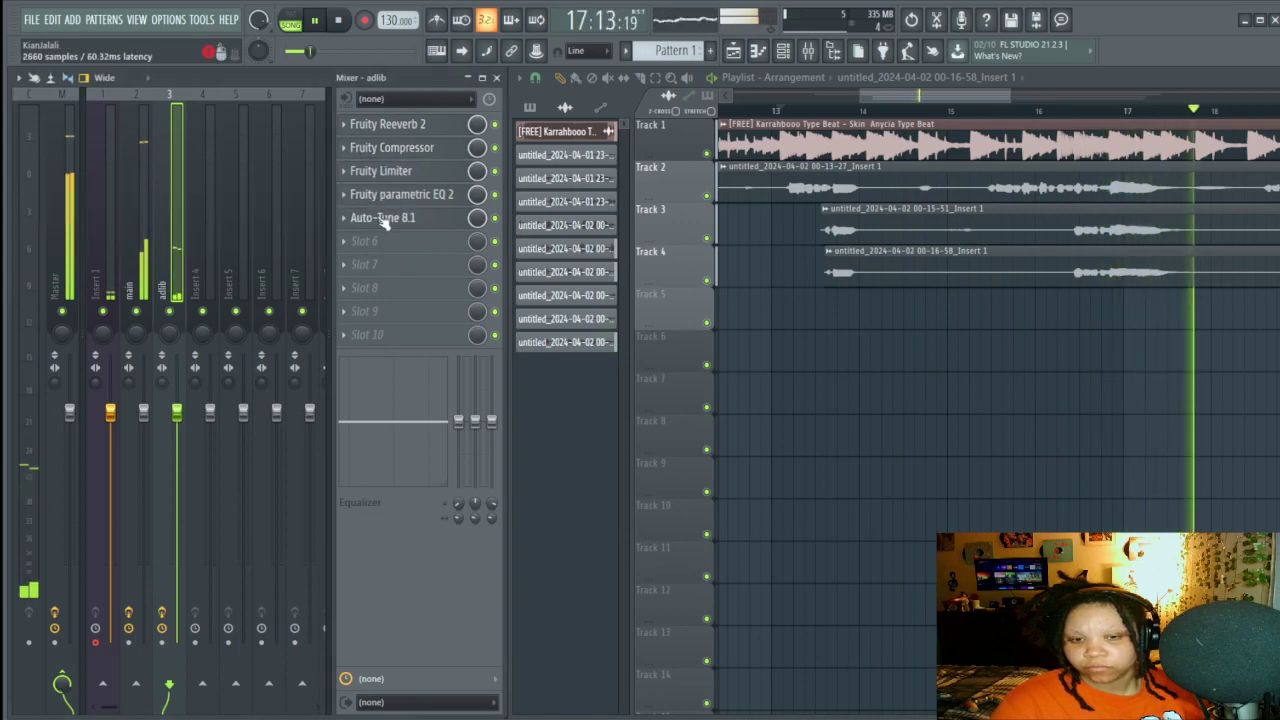
Step: Route the Track 3 clip to the adlib mixer track and adjust the gain and ceiling of that track's limiter
double_click(835, 230)
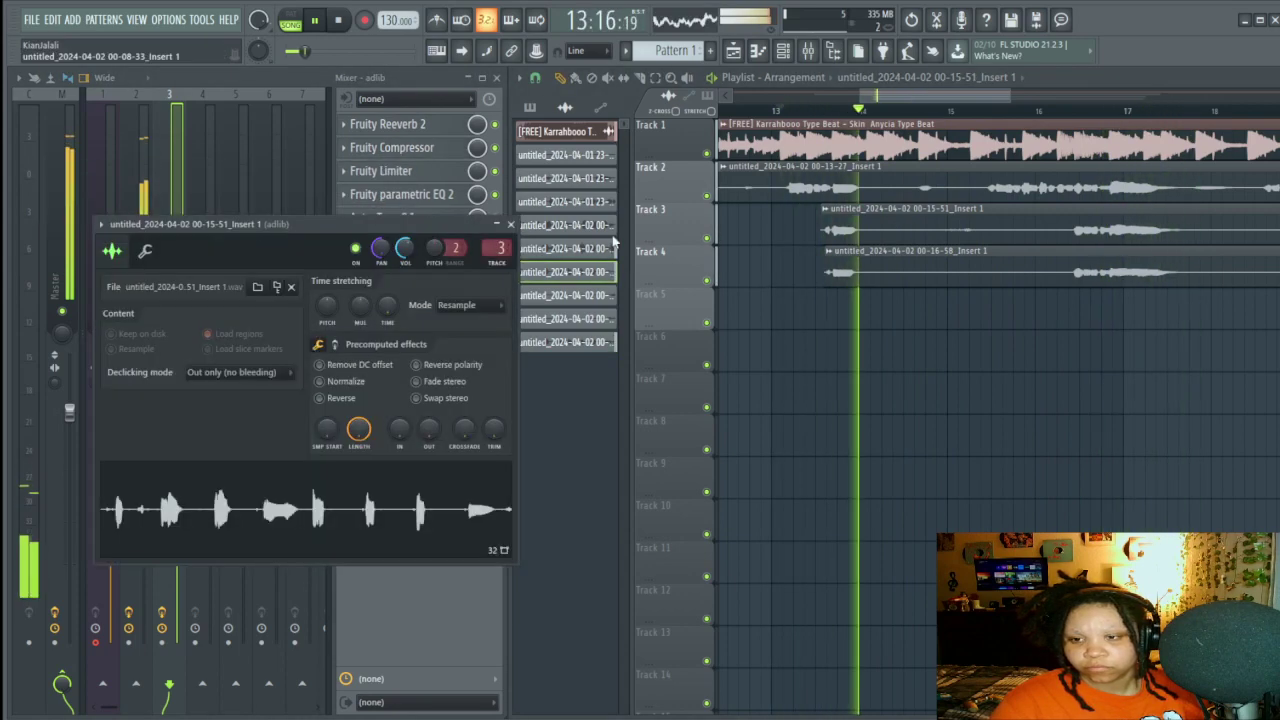
left_click(511, 224)
left_click(381, 170)
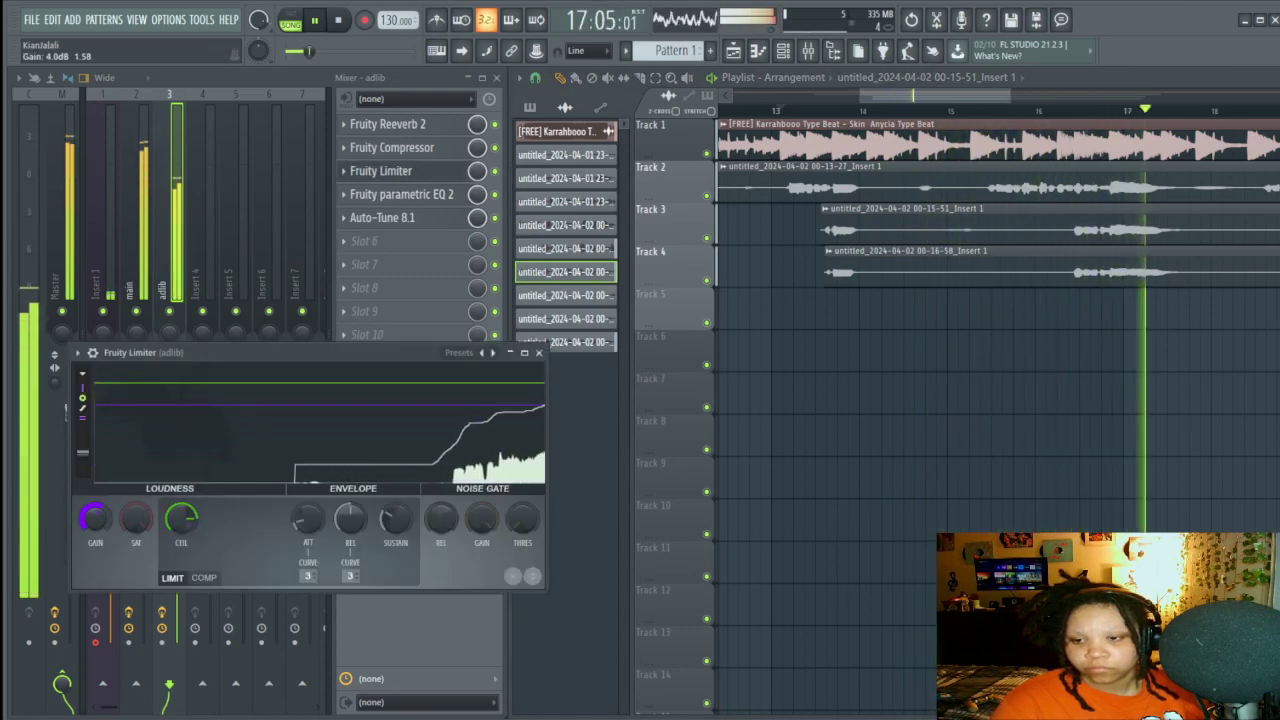
left_click_drag(181, 517, 225, 530)
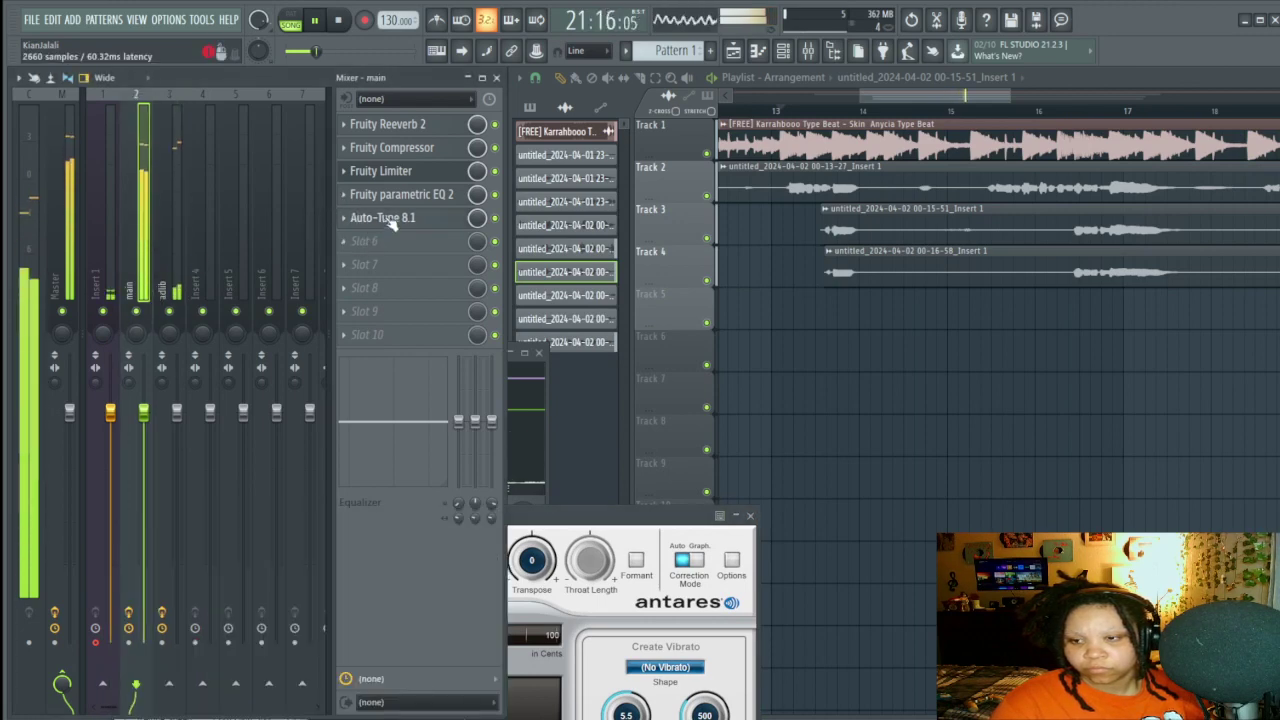
Step: Compare the Auto-Tune settings on the main and adlib mixer tracks
left_click(393, 226)
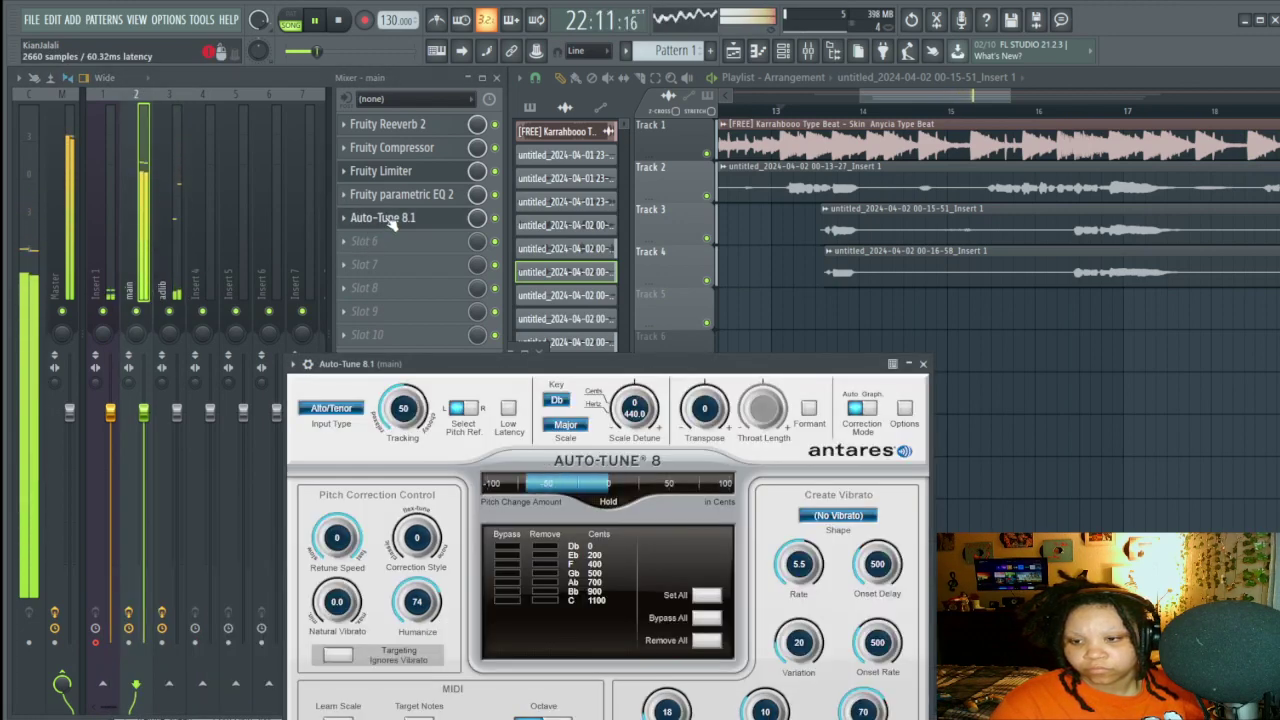
left_click(170, 252)
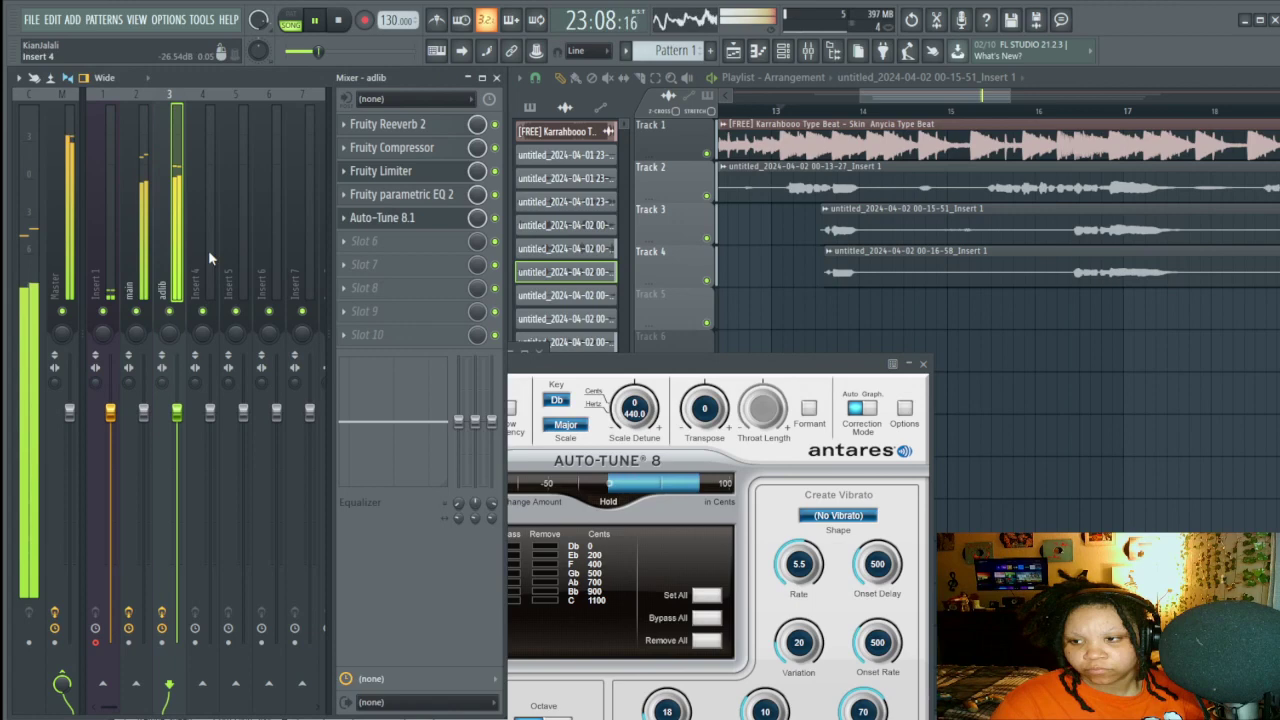
left_click(405, 220)
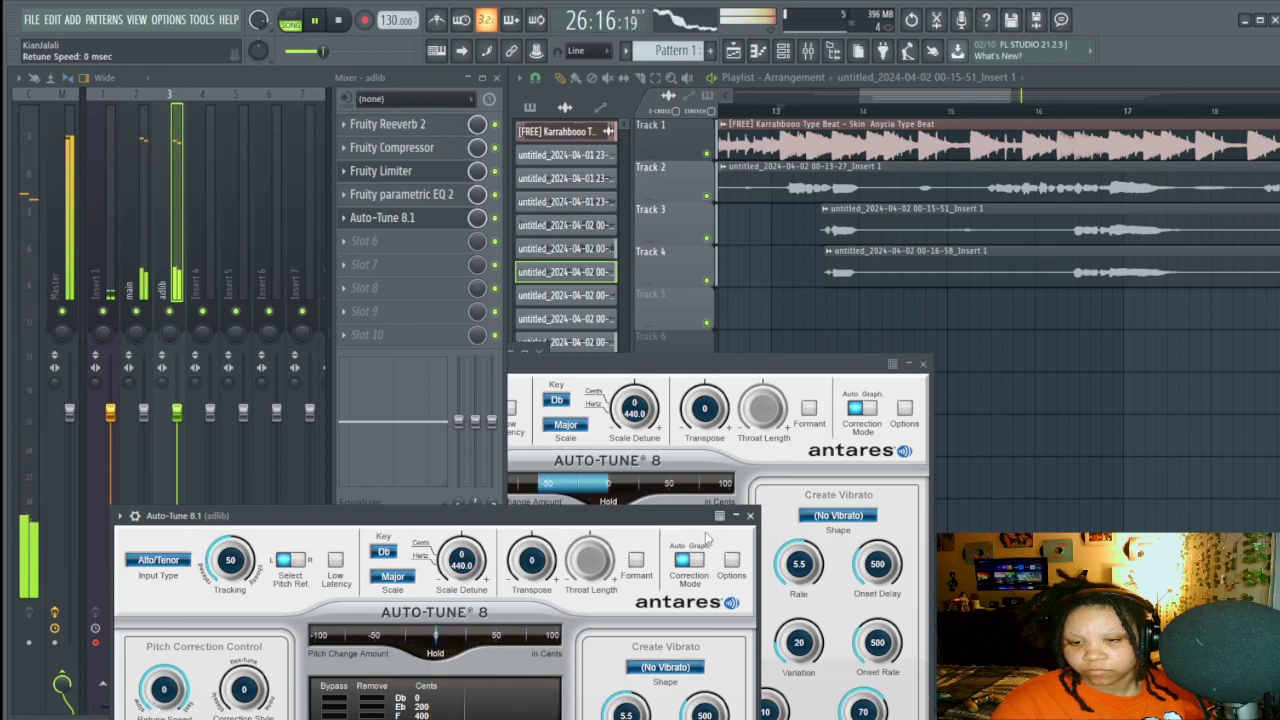
left_click(750, 516)
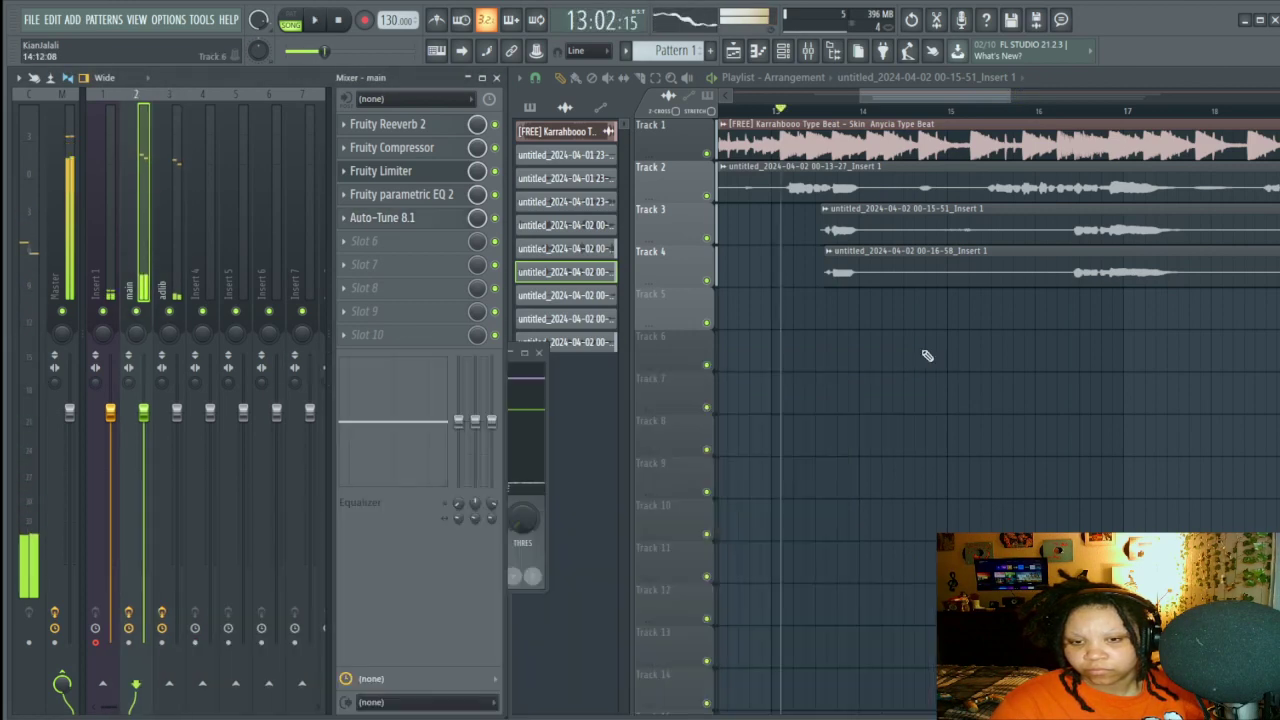
left_click(538, 352)
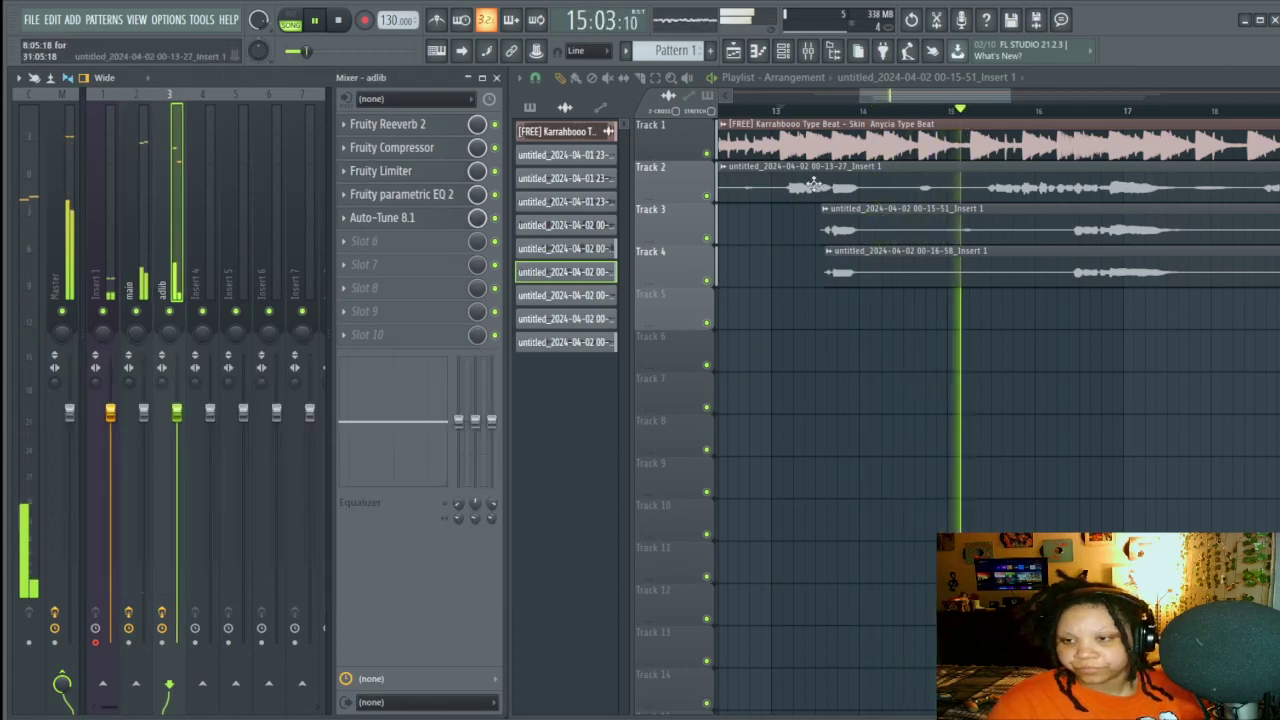
Step: Set the adlib limiter's ceiling to 3.0 dB and the adlib reverb's wet level to 43%
left_click(420, 149)
left_click(408, 166)
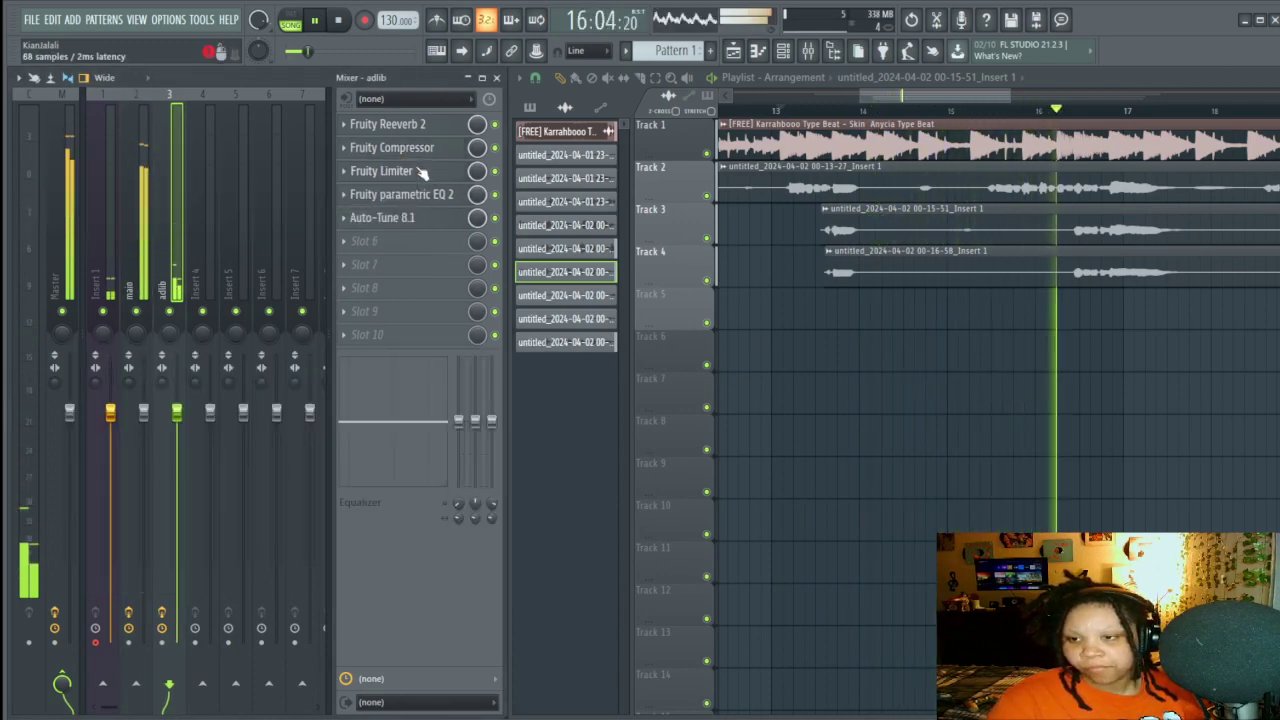
left_click(401, 171)
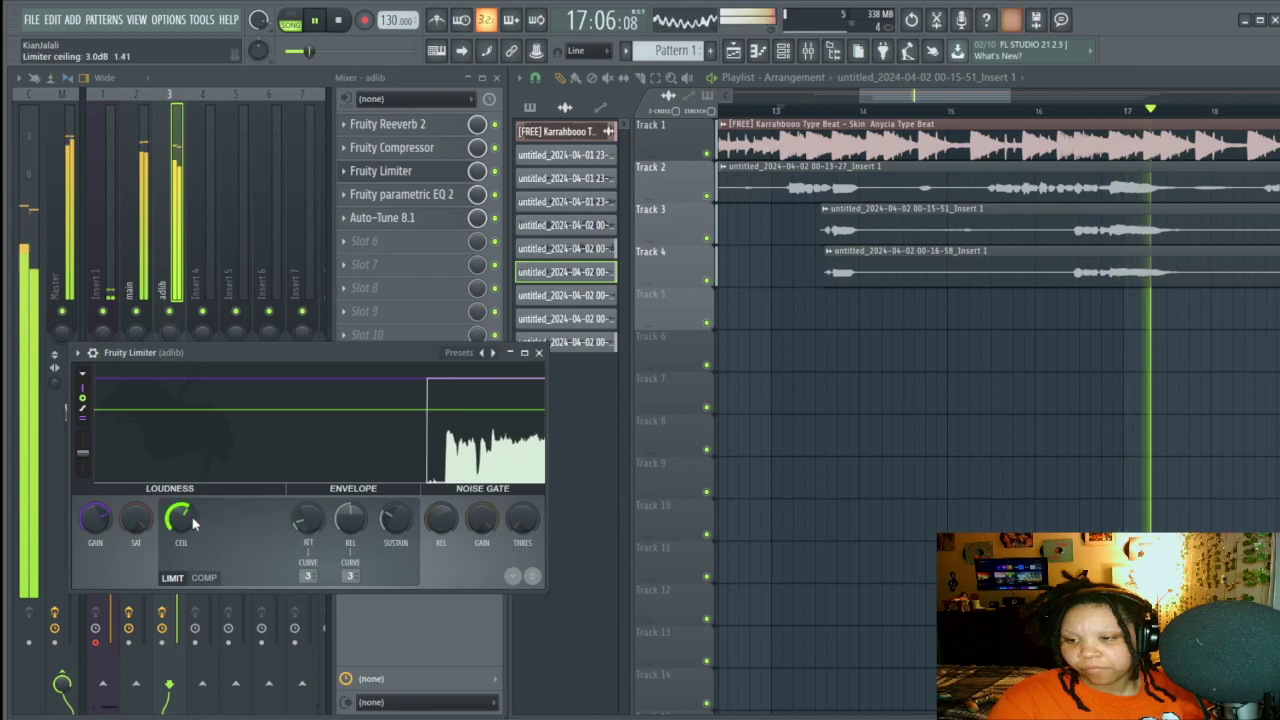
left_click(405, 126)
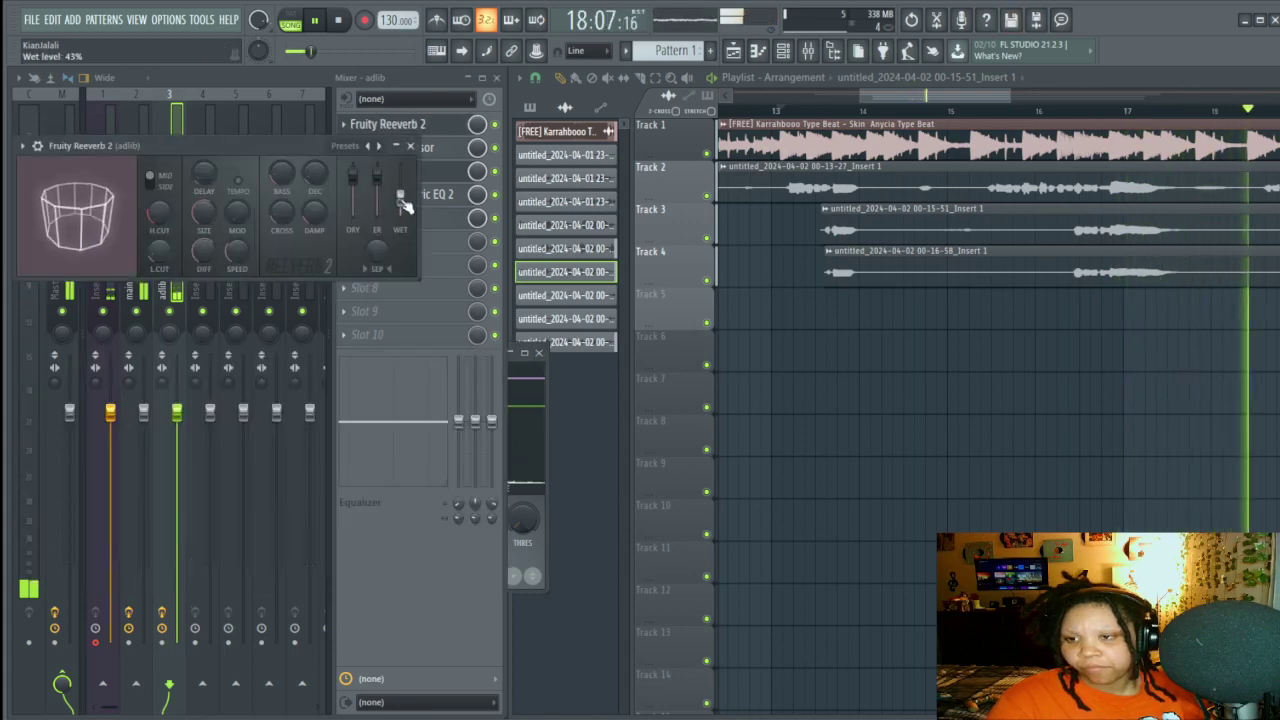
left_click(410, 148)
Step: With the beat muted, move the adlib EQ's low cut higher, raise band 3 and dip band 4 to about -6.4 dB at 664 Hz
left_click(401, 194)
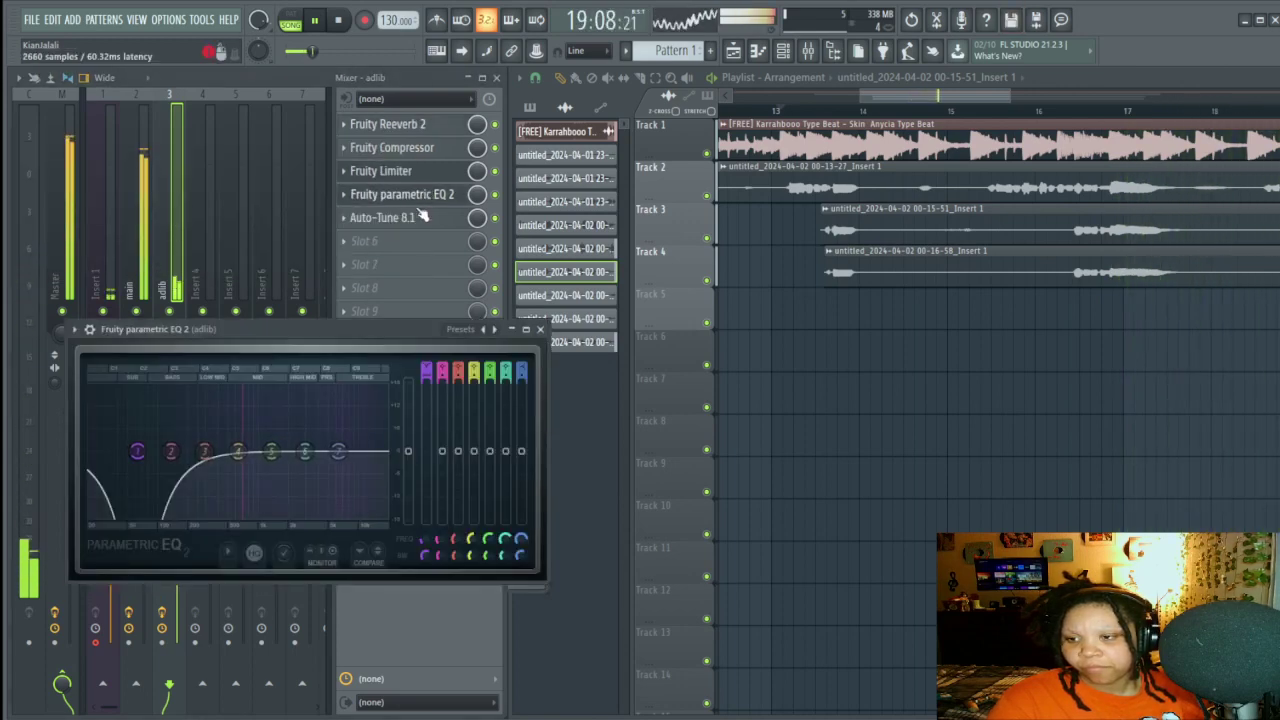
left_click_drag(146, 451, 167, 451)
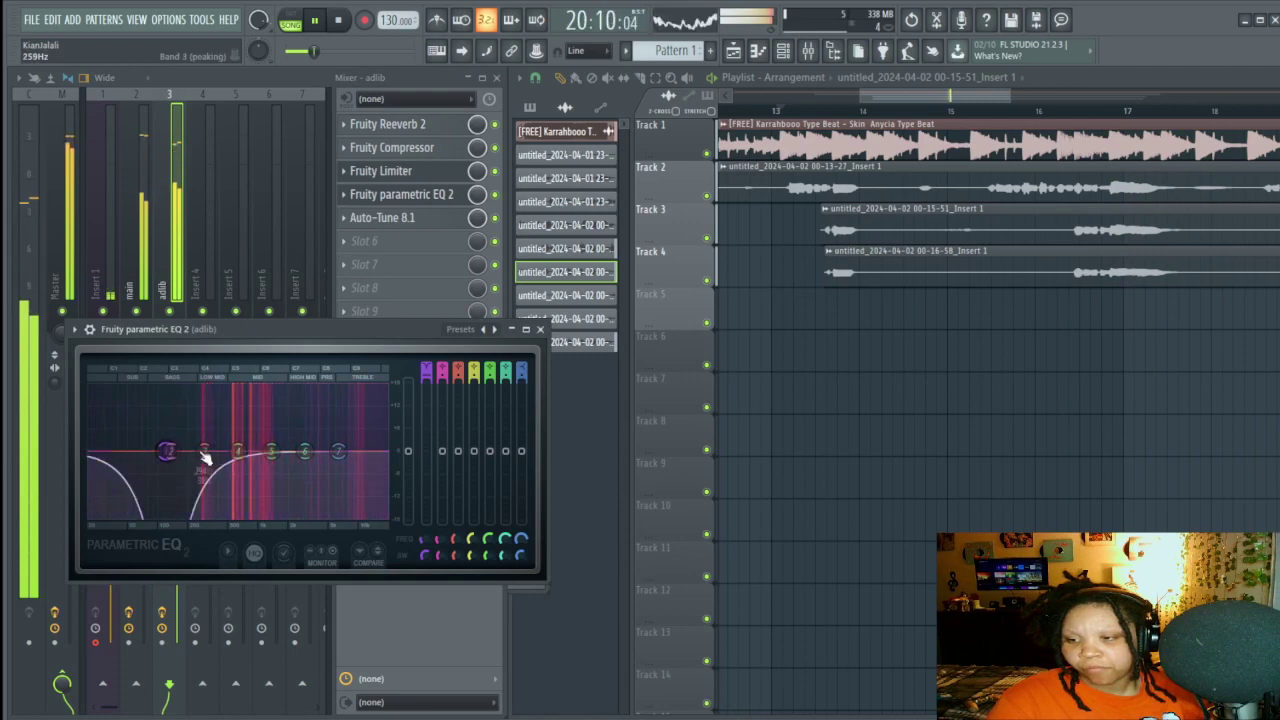
left_click(706, 153)
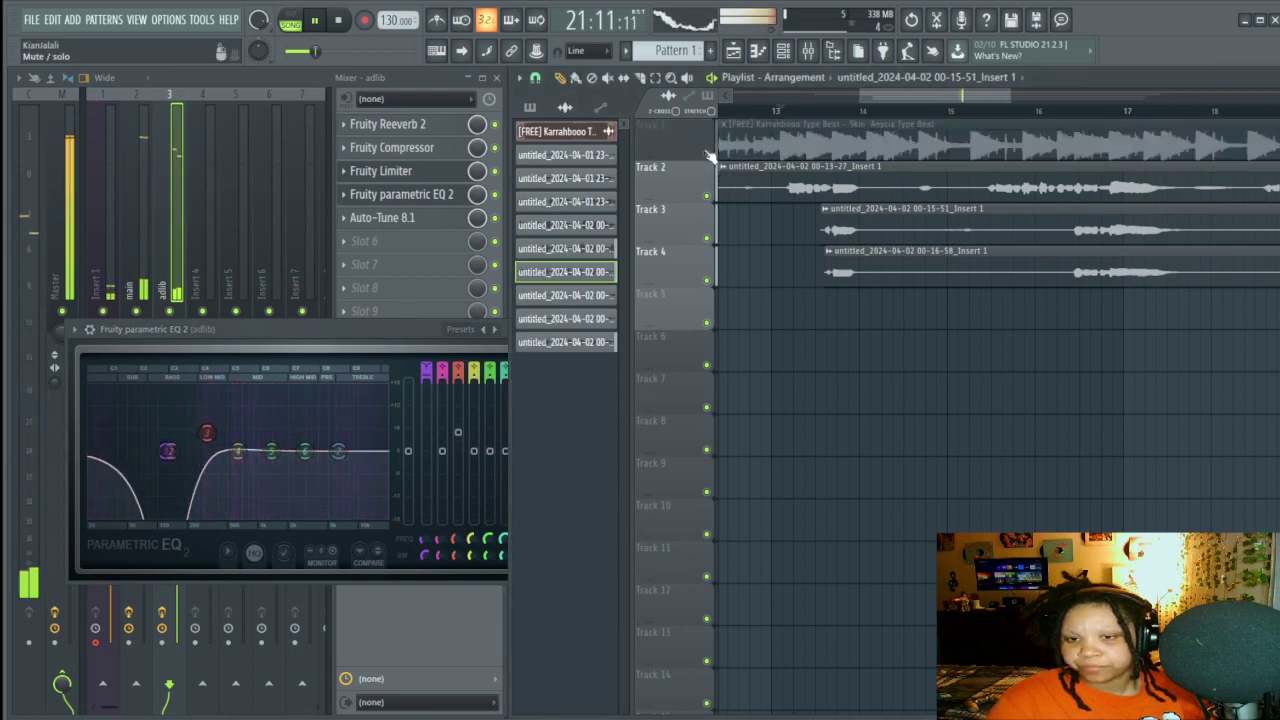
left_click(812, 106)
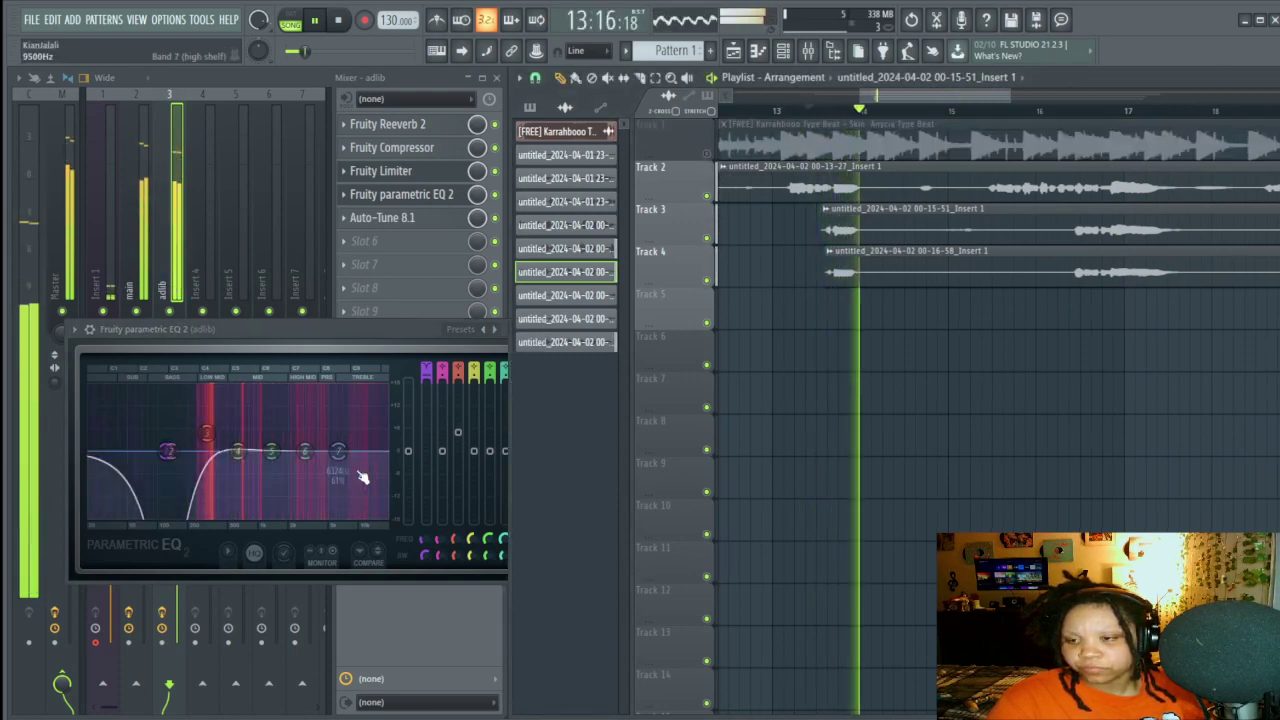
left_click(237, 451)
left_click_drag(237, 451, 240, 475)
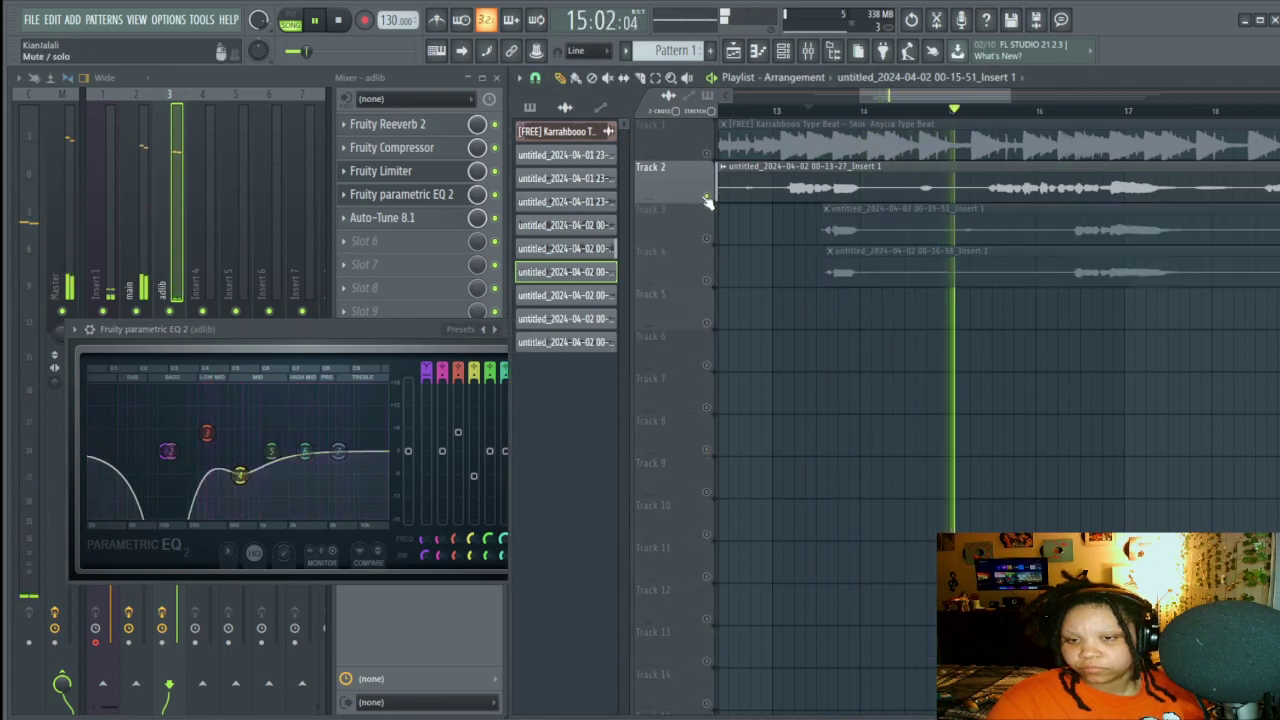
Step: With the beat and lead vocal muted, raise bands 6 and 7 of the adlib EQ and lower band 5 slightly
left_click(706, 153)
left_click(707, 196)
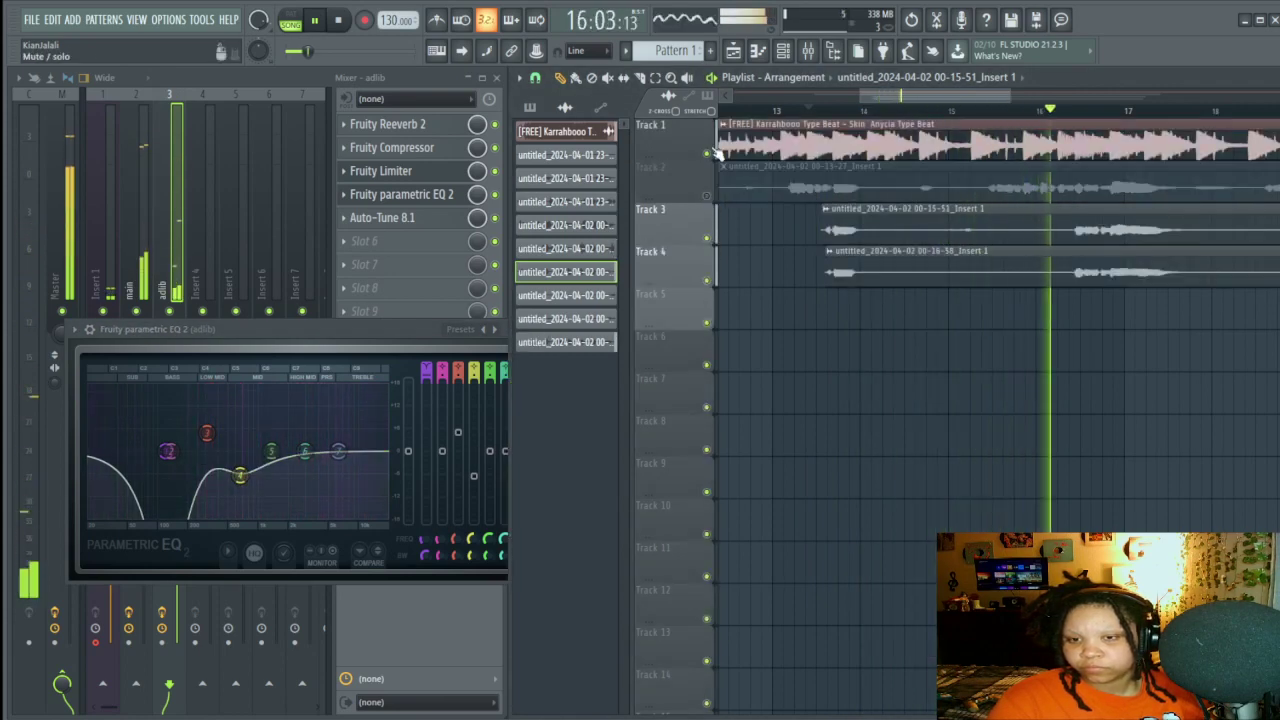
left_click(706, 153)
left_click_drag(305, 452, 372, 428)
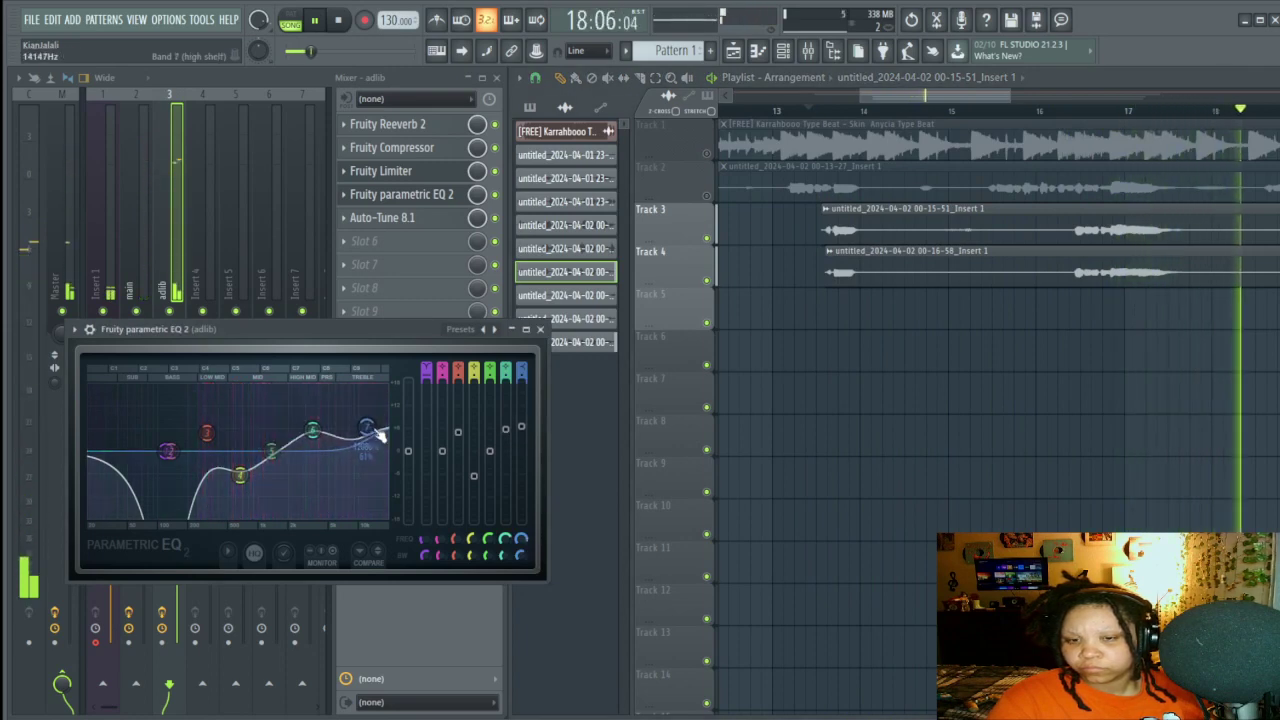
mouse_move(271, 452)
left_mouse_down()
mouse_move(278, 472)
mouse_move(276, 458)
left_mouse_up()
mouse_move(181, 458)
left_mouse_down()
mouse_move(220, 452)
mouse_move(170, 452)
left_mouse_up()
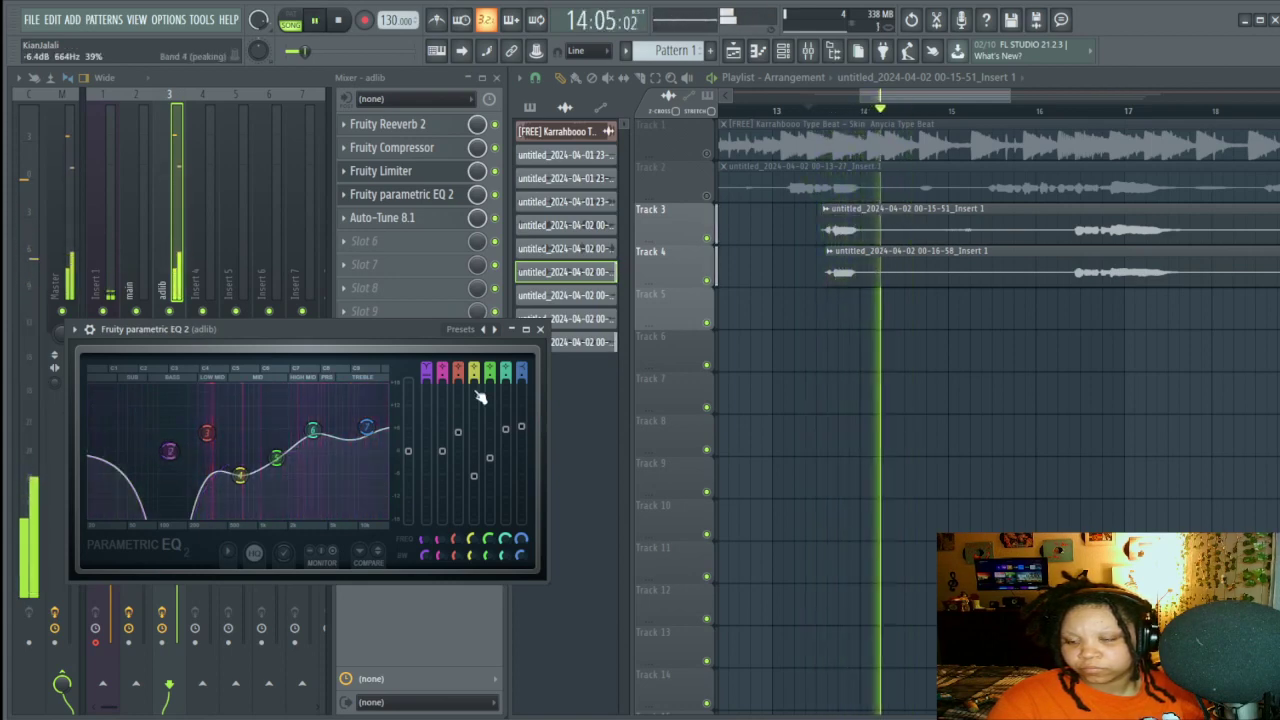
left_click(540, 330)
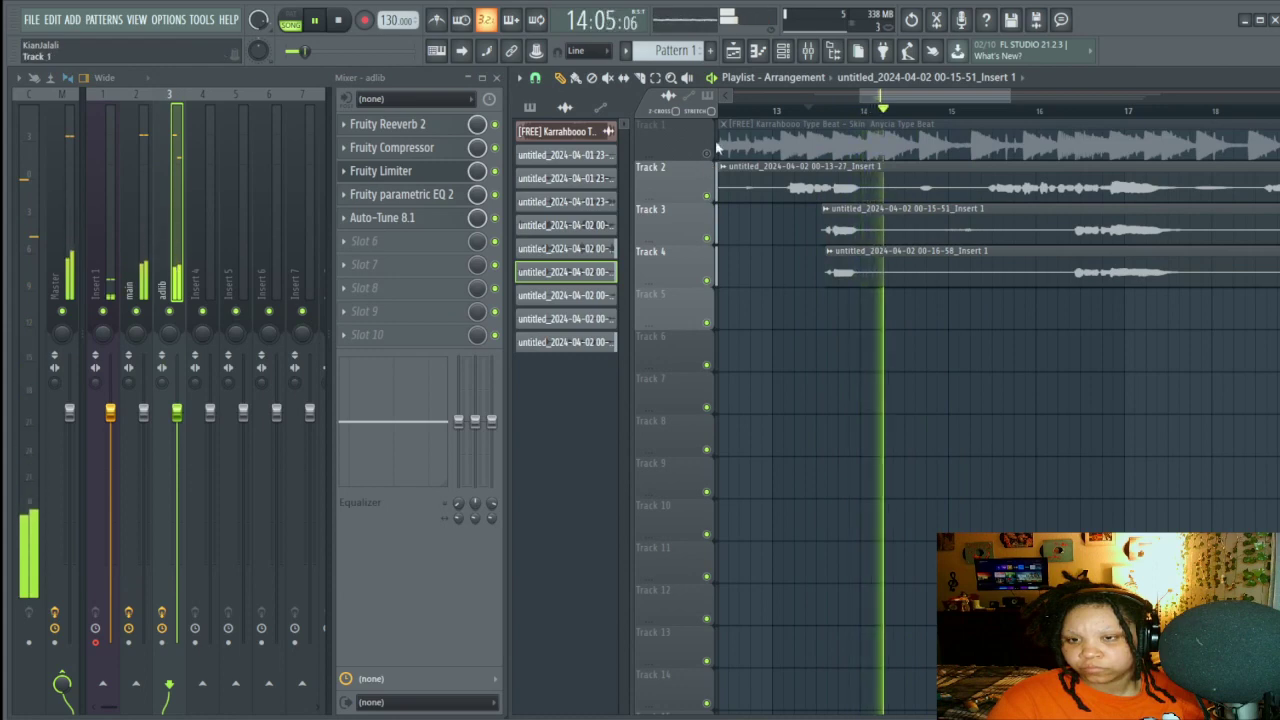
Step: Slice the Track 3 and Track 4 clips just after bar 14 begins and trim the following pieces to start in bar 16
left_click_drag(866, 205, 866, 346)
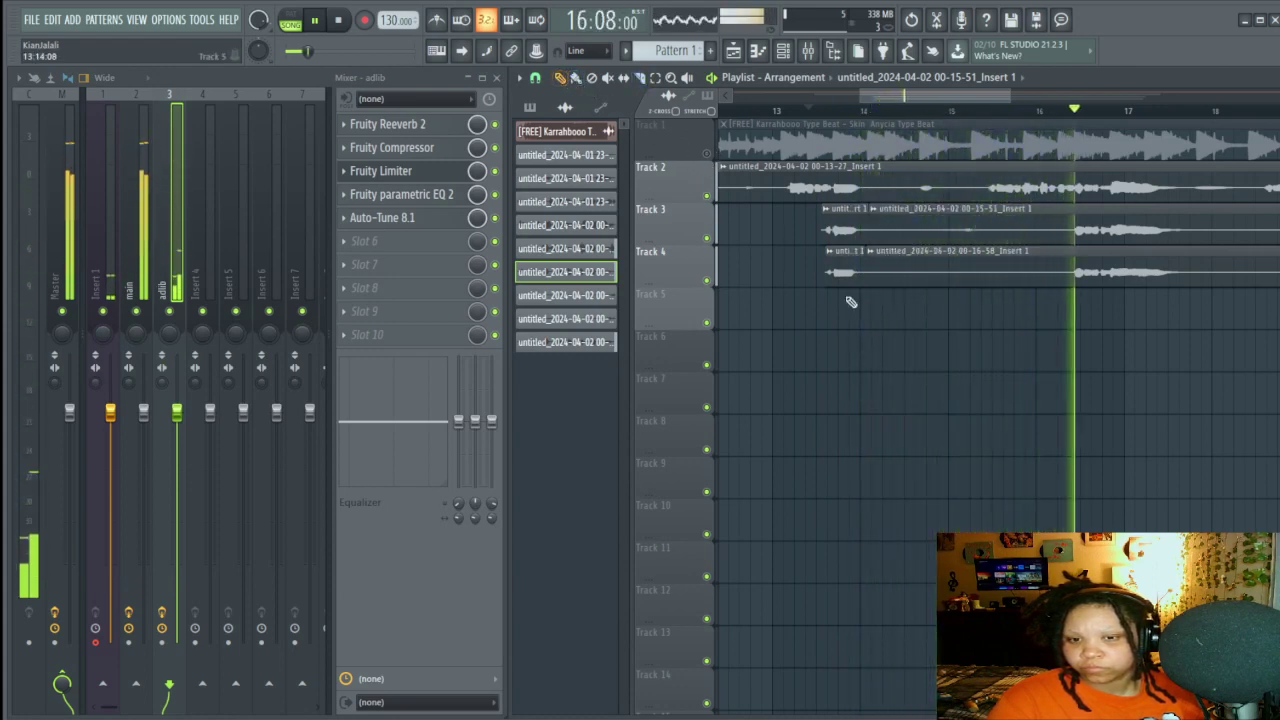
left_click_drag(870, 232, 1071, 232)
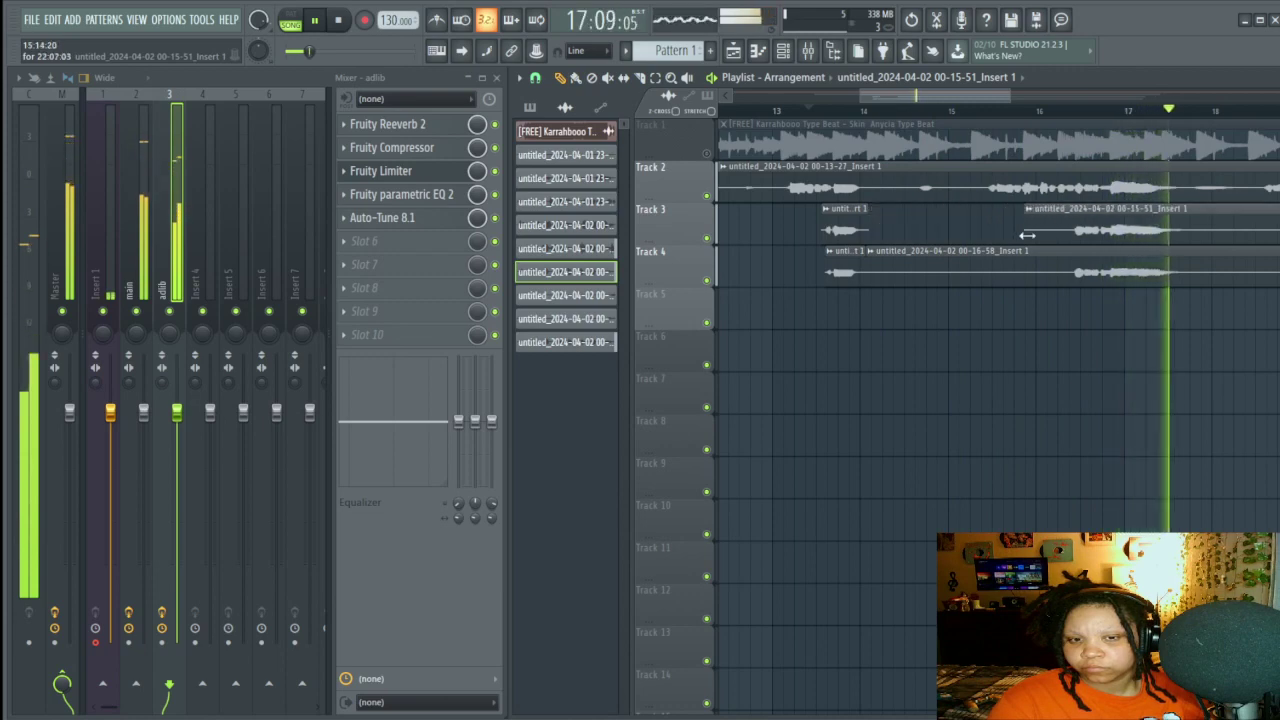
left_click_drag(868, 255, 1054, 301)
Step: Replay the edited layers and set the adlib limiter's ceiling to about 4.8 dB
left_click_drag(887, 101, 921, 107)
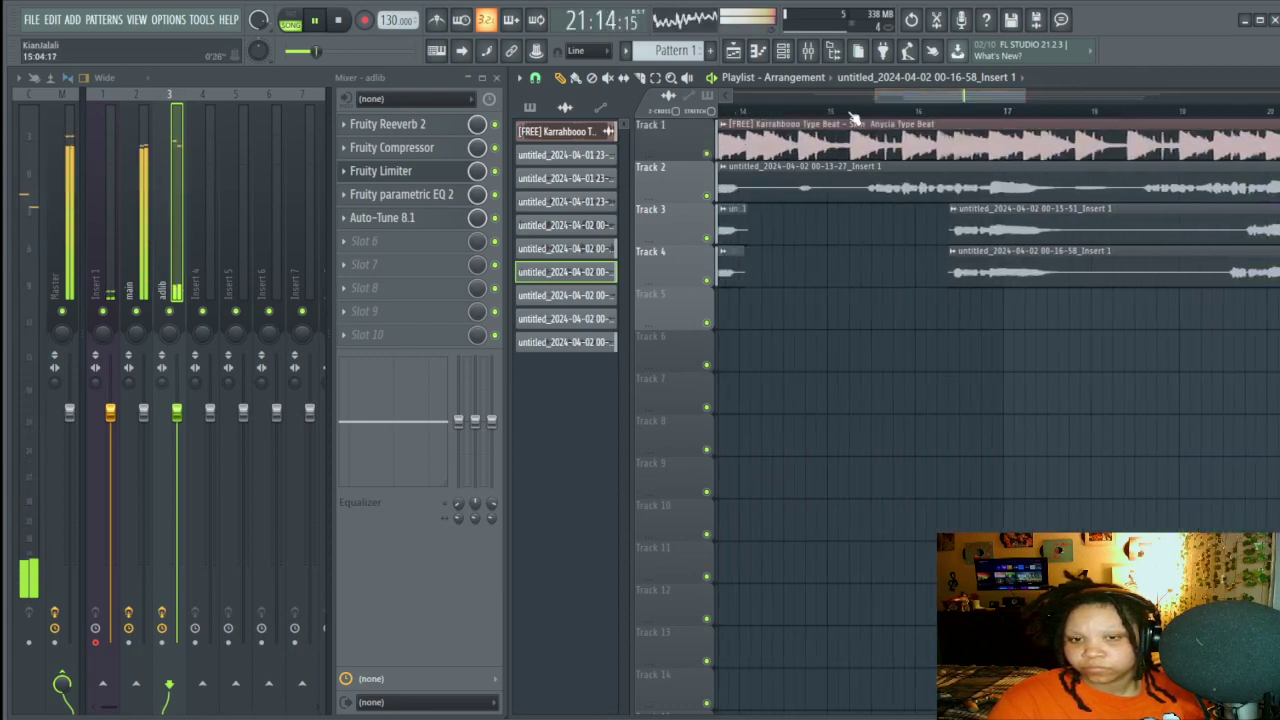
left_click(862, 110)
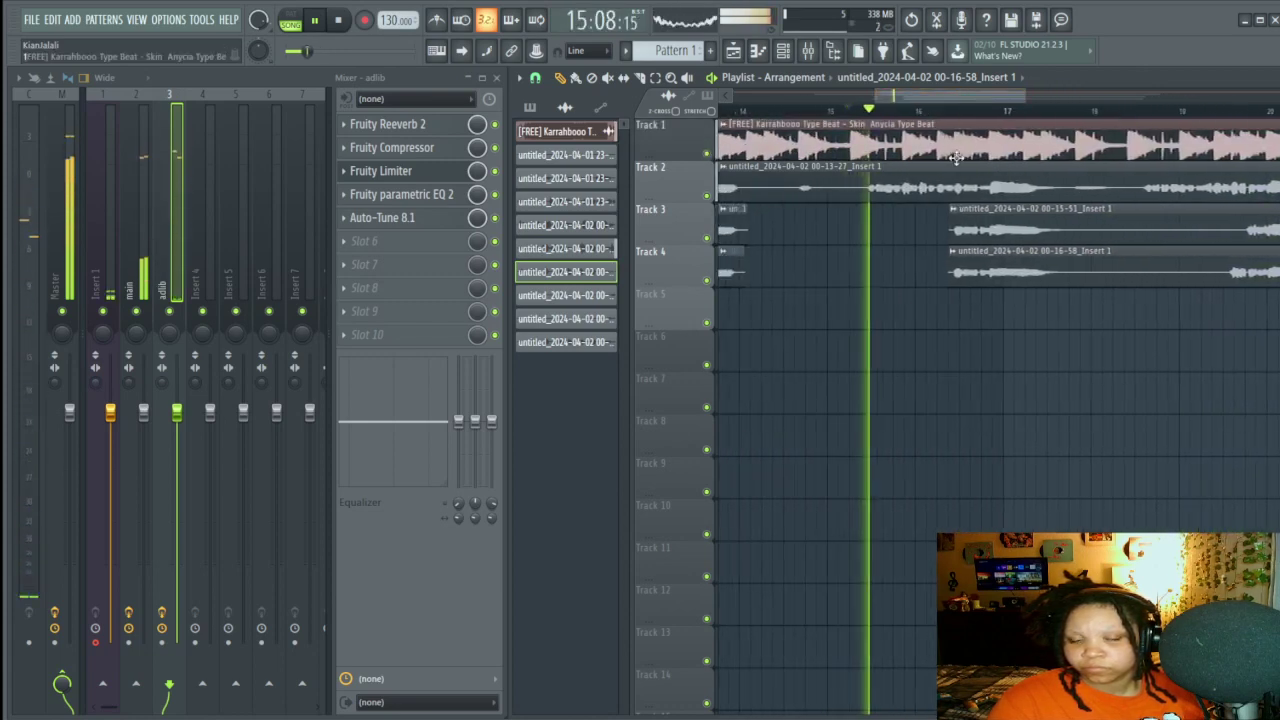
left_click(891, 110)
left_click_drag(898, 99, 855, 100)
left_click(950, 110)
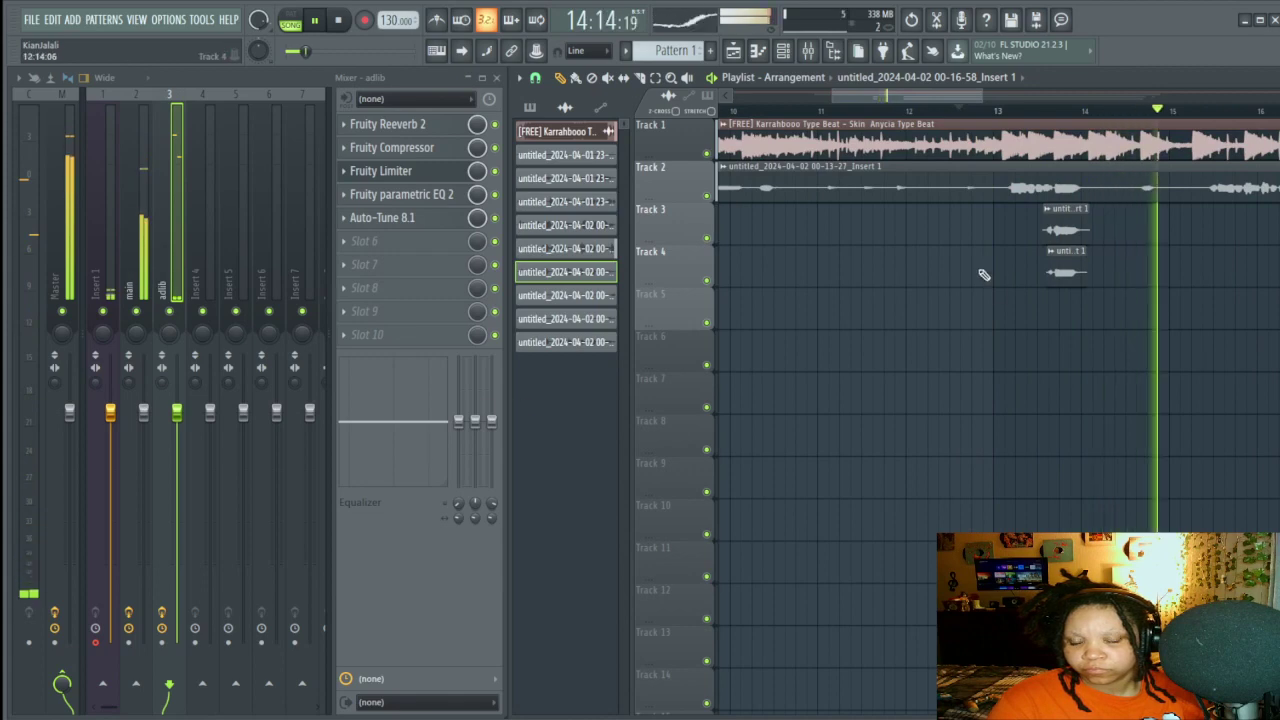
left_click(408, 183)
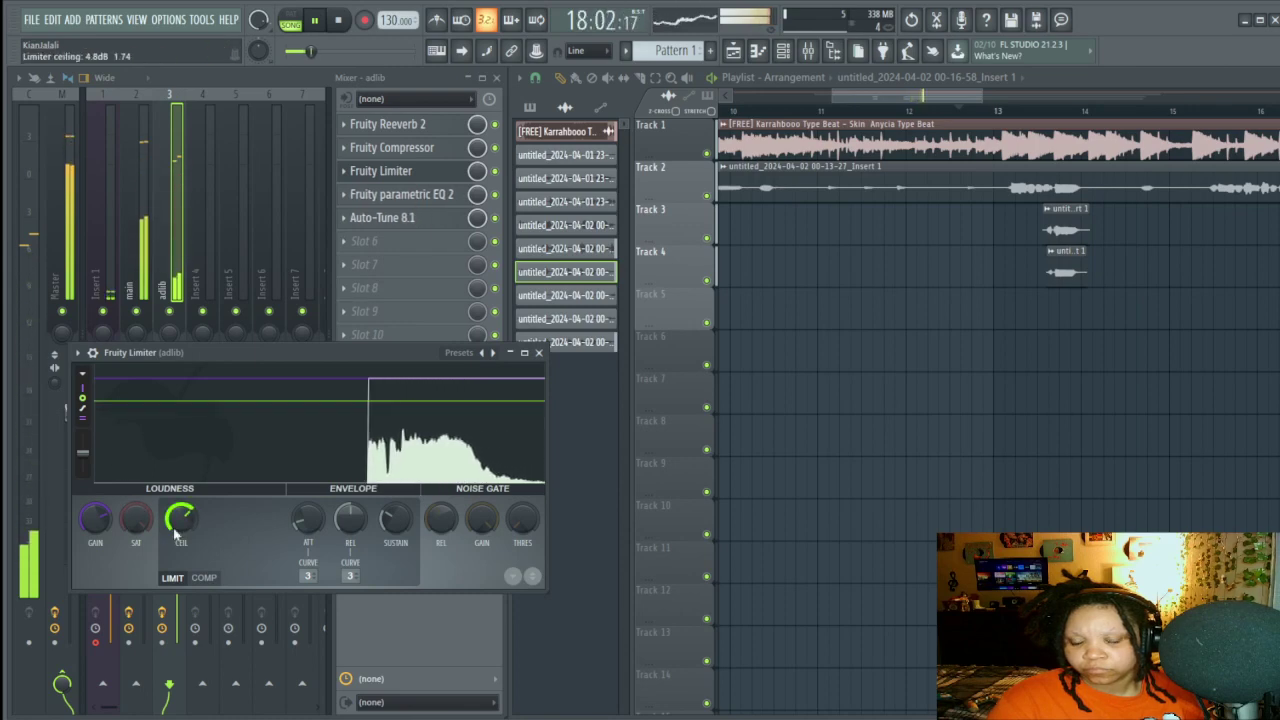
left_click(538, 353)
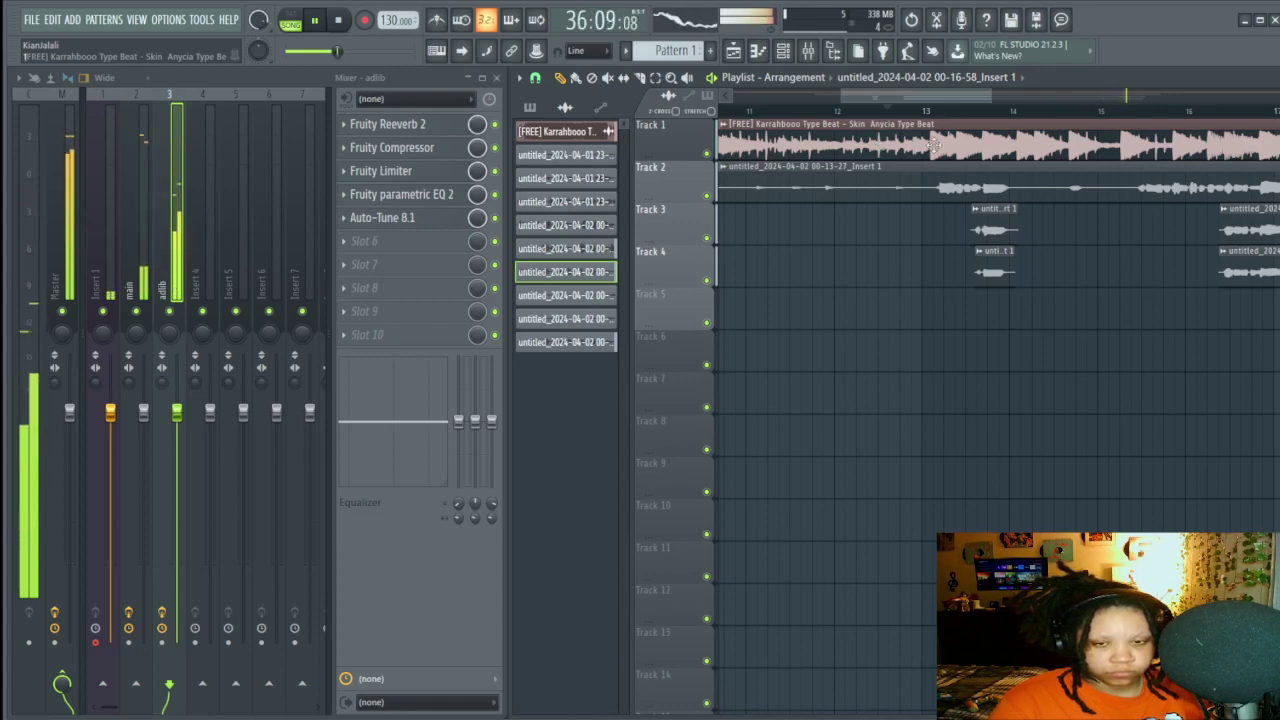
Step: Play the layered vocals back from bar 13 and again from 12:13 to check the mix
left_click(970, 110)
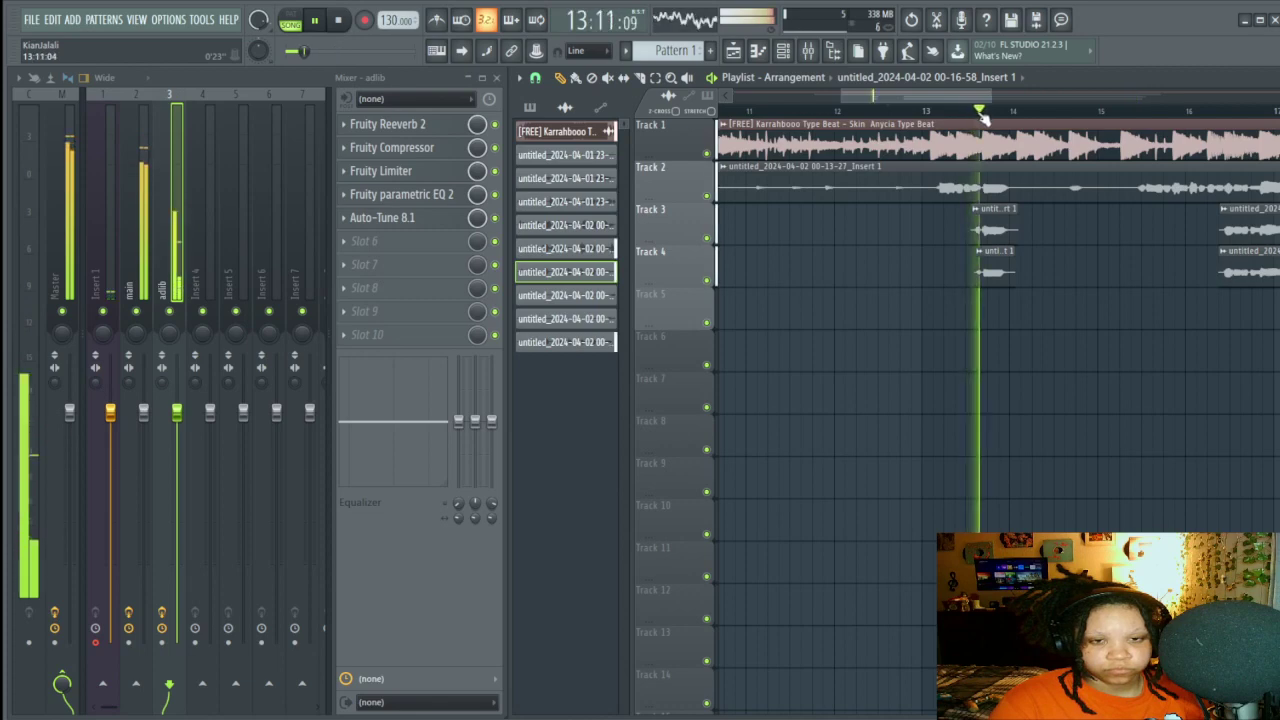
left_click_drag(965, 96, 936, 104)
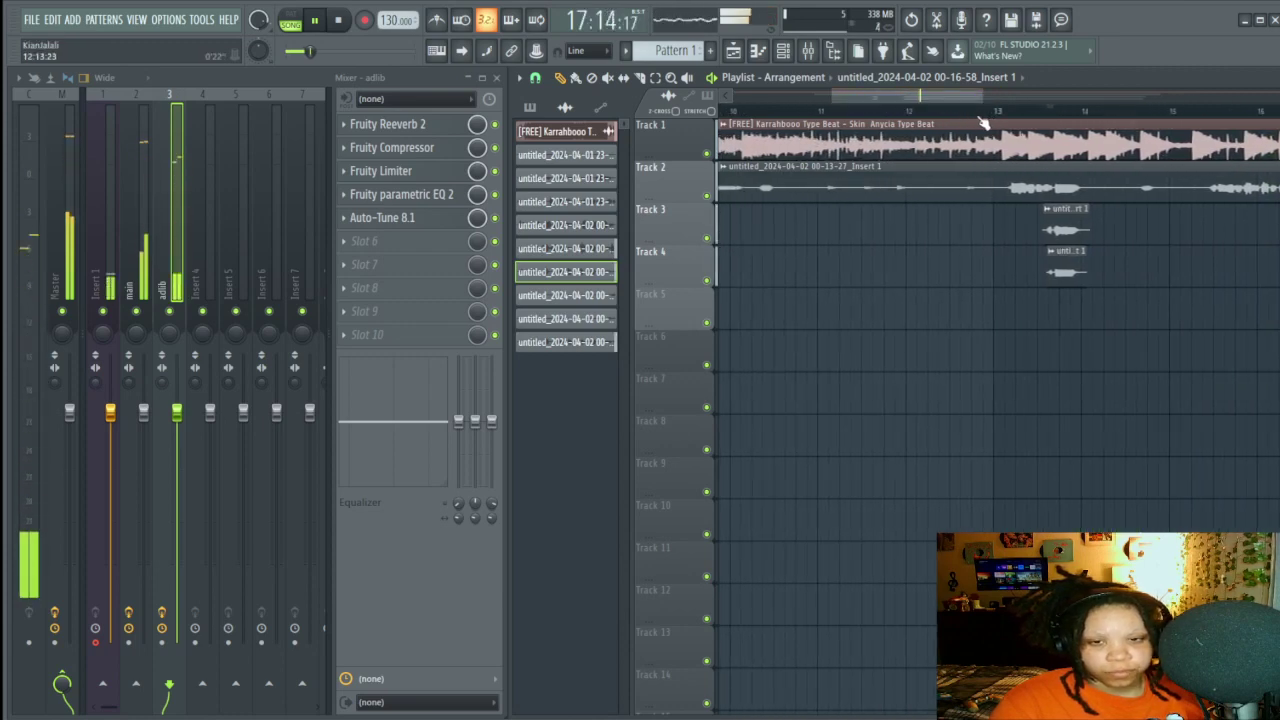
left_click(978, 116)
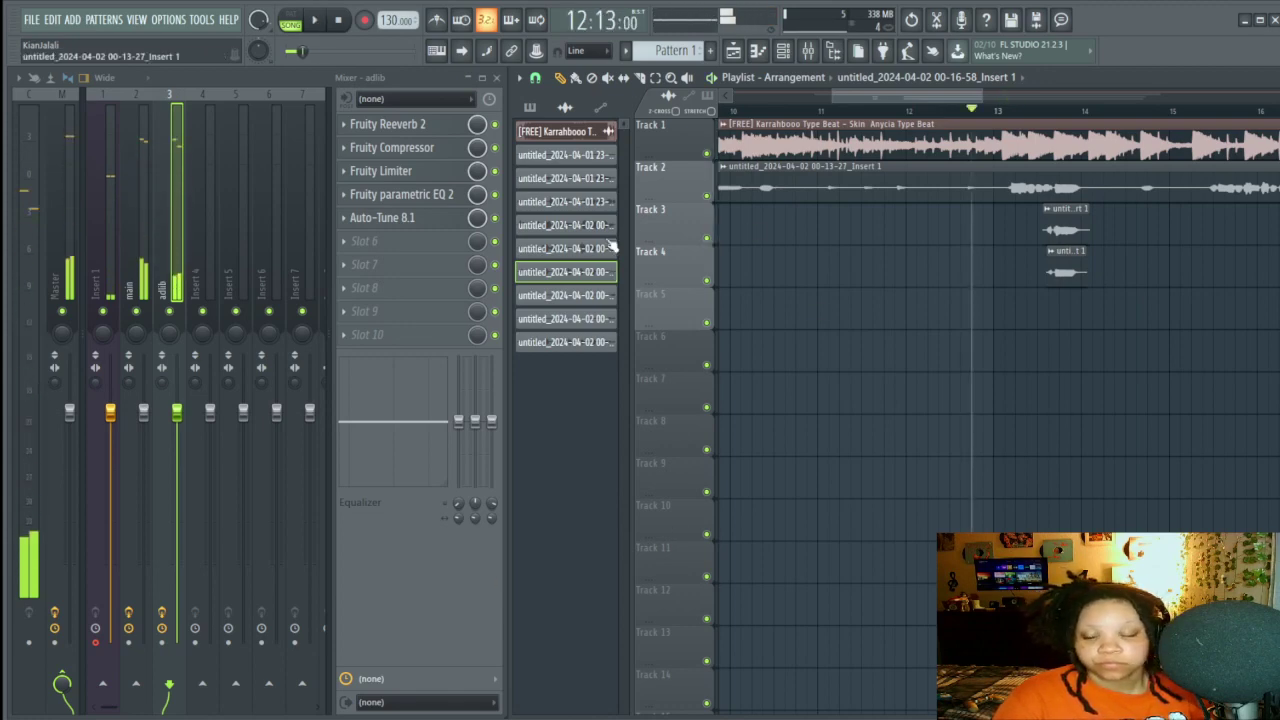
Step: Record another vocal take from 12:13 through Insert 1 and route it to the adlib mixer track
left_click(108, 298)
key("space")
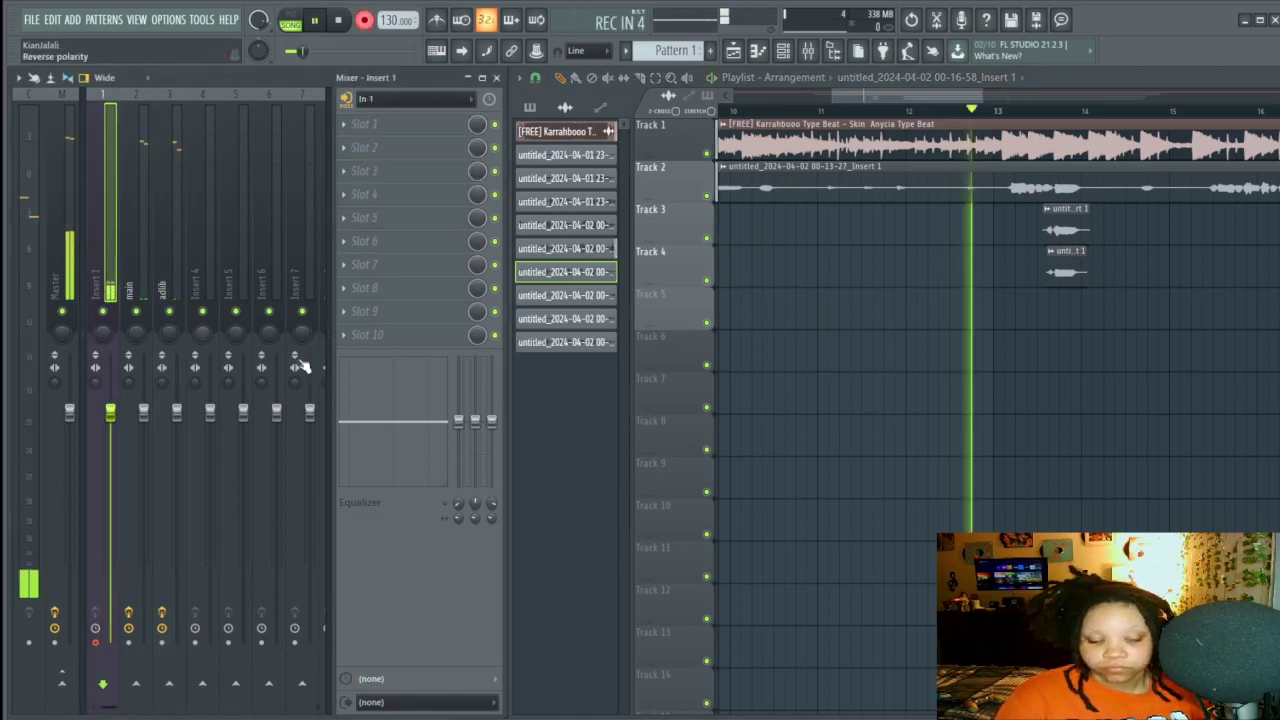
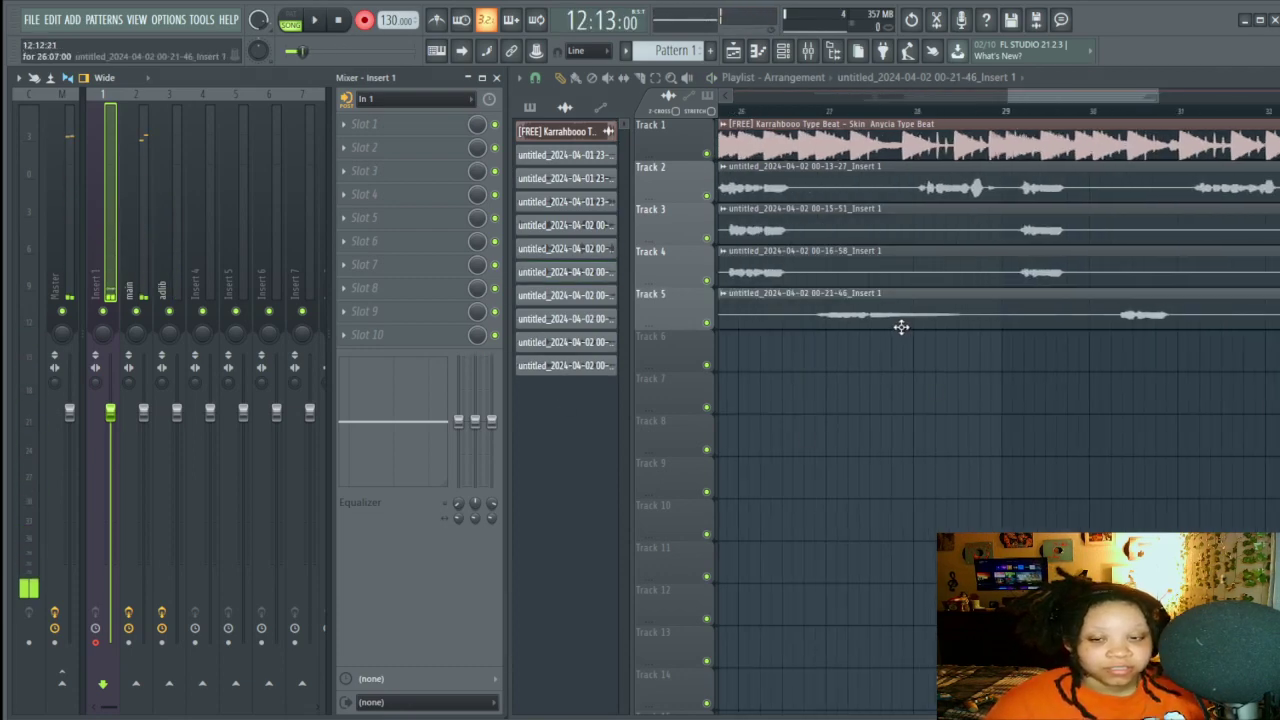
left_click(897, 328)
left_click(136, 220)
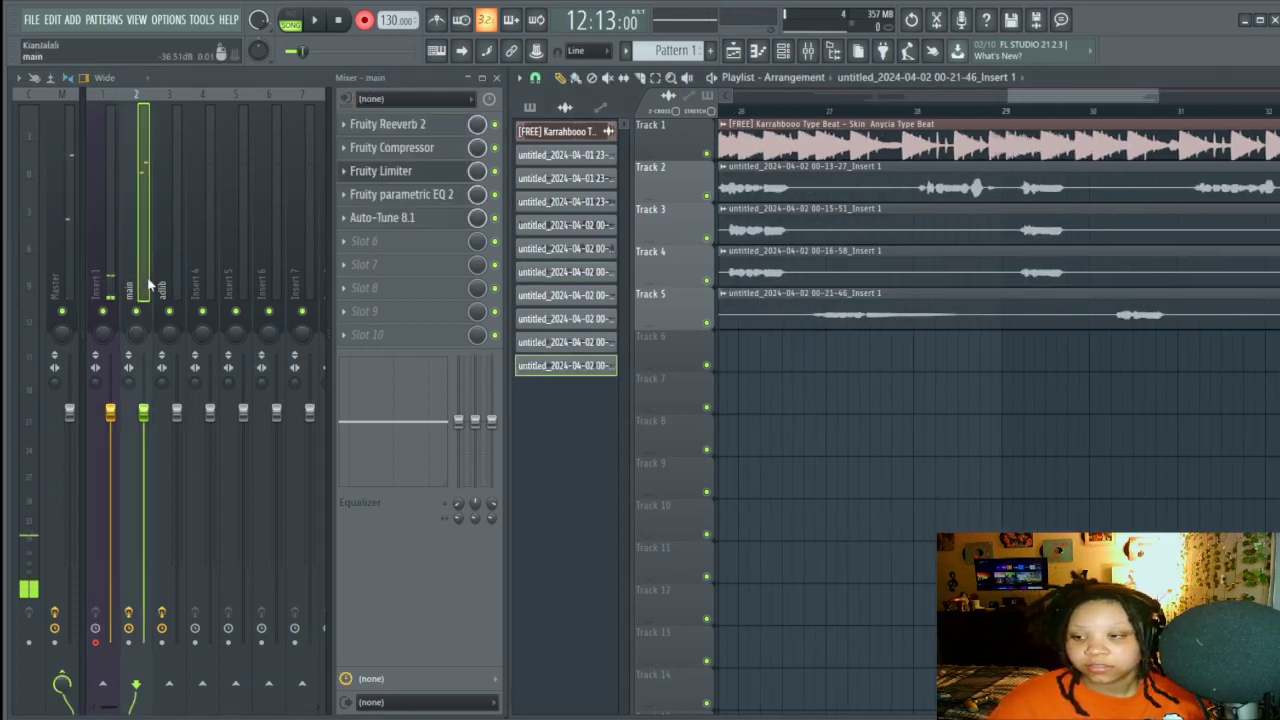
left_click(168, 270)
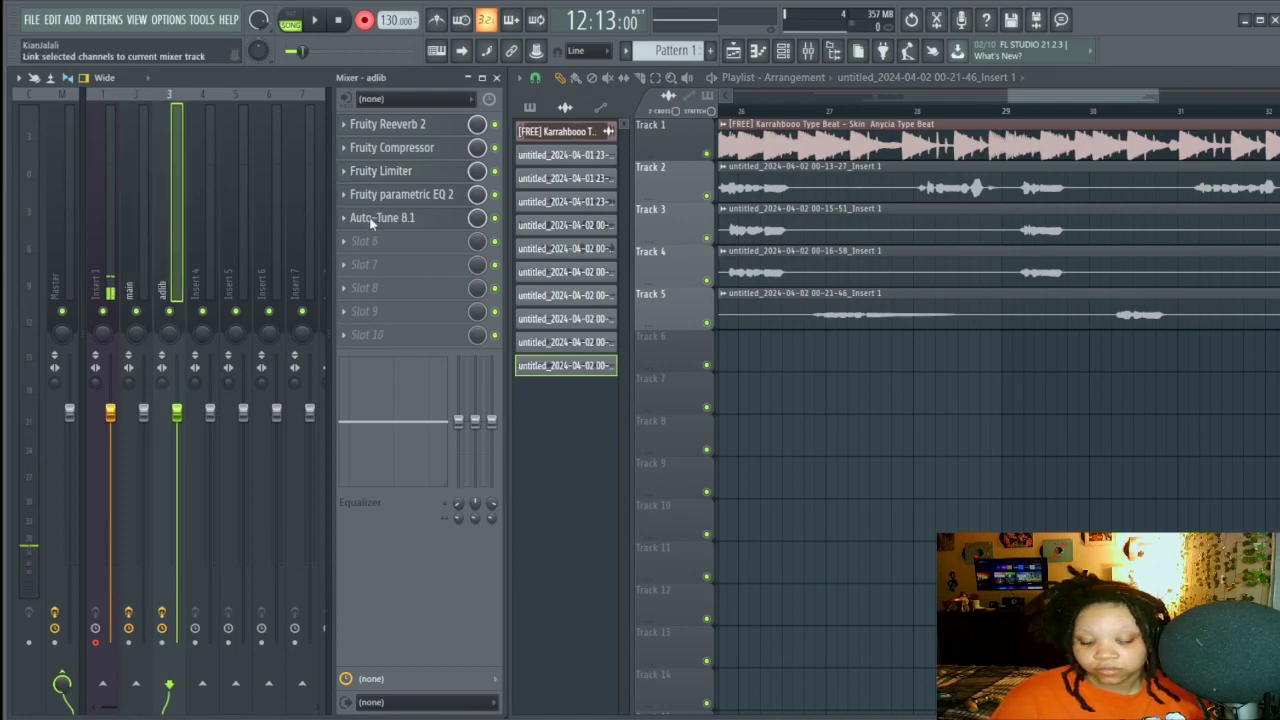
Step: Trim the start of the new Track 5 take to about 14:05 and set its volume to 67%
key("space")
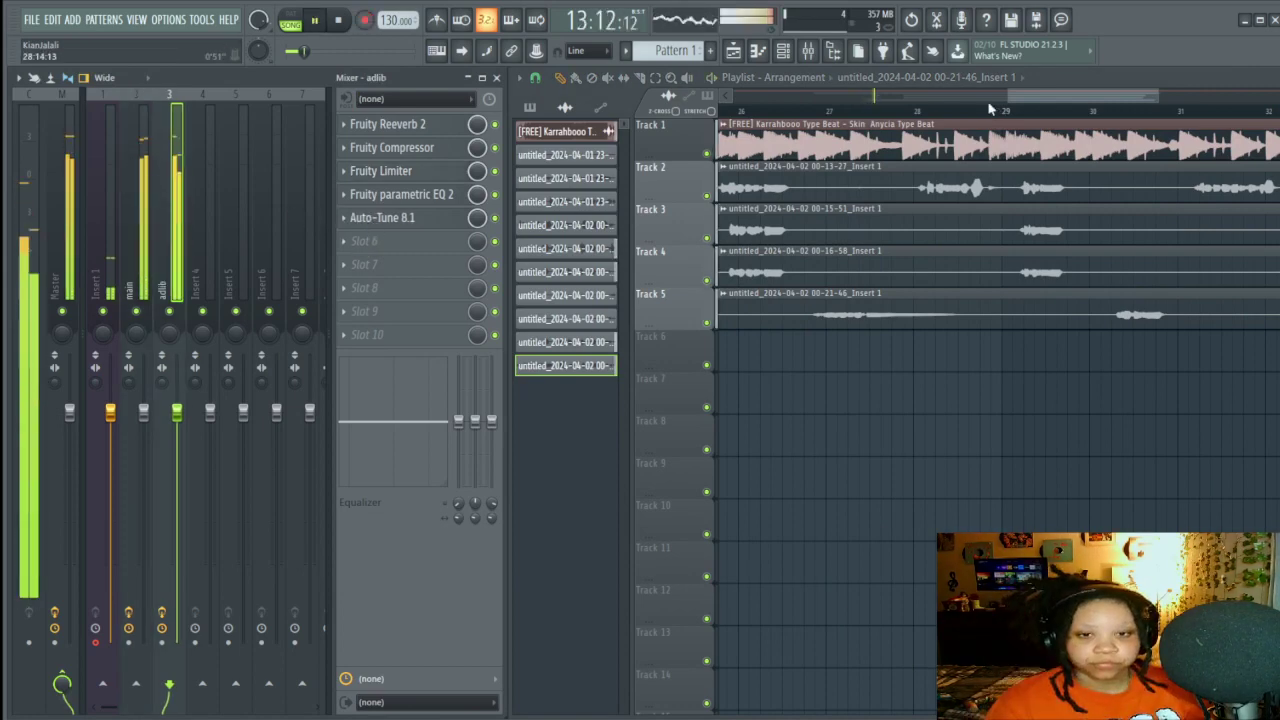
left_click_drag(1032, 99, 870, 99)
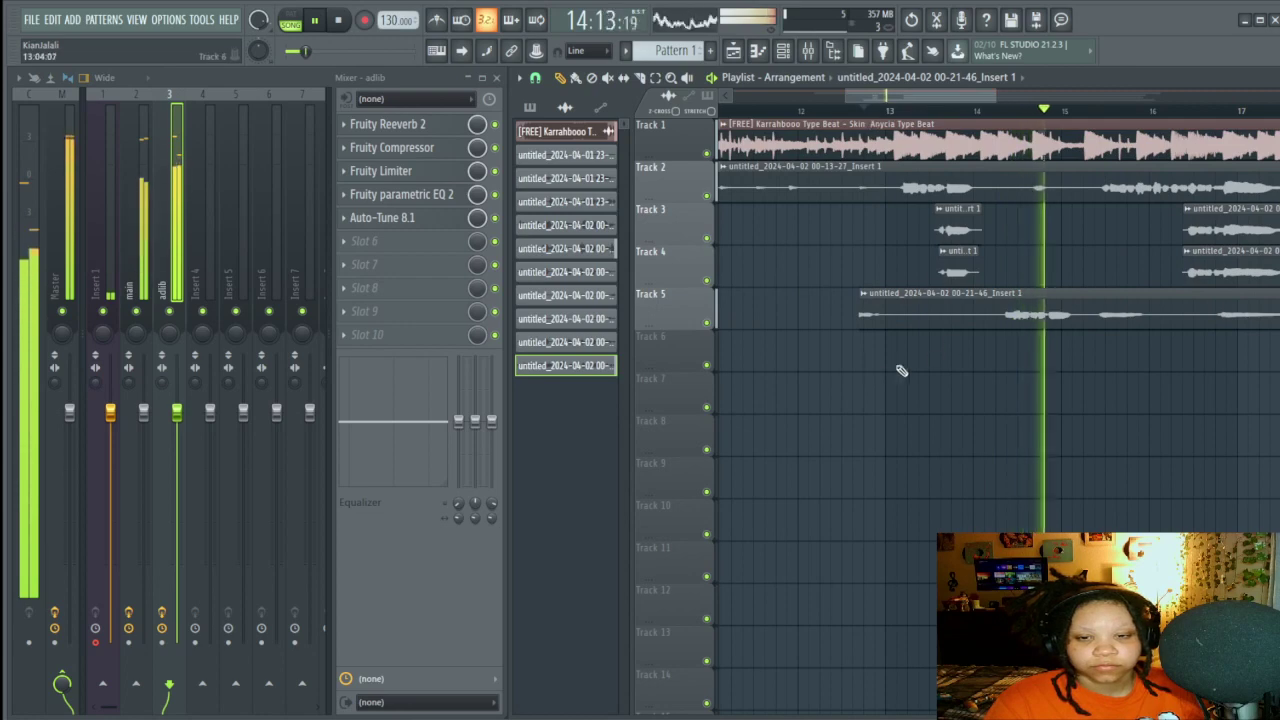
left_click_drag(855, 315, 995, 316)
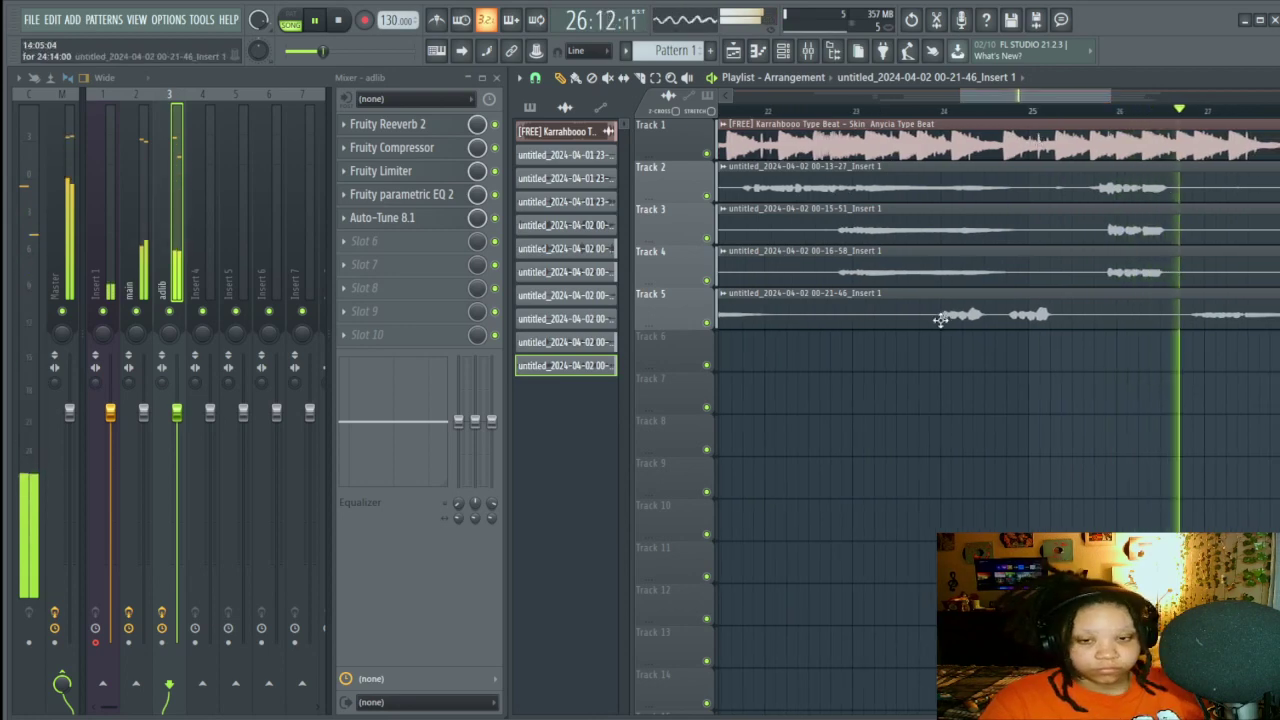
double_click(949, 313)
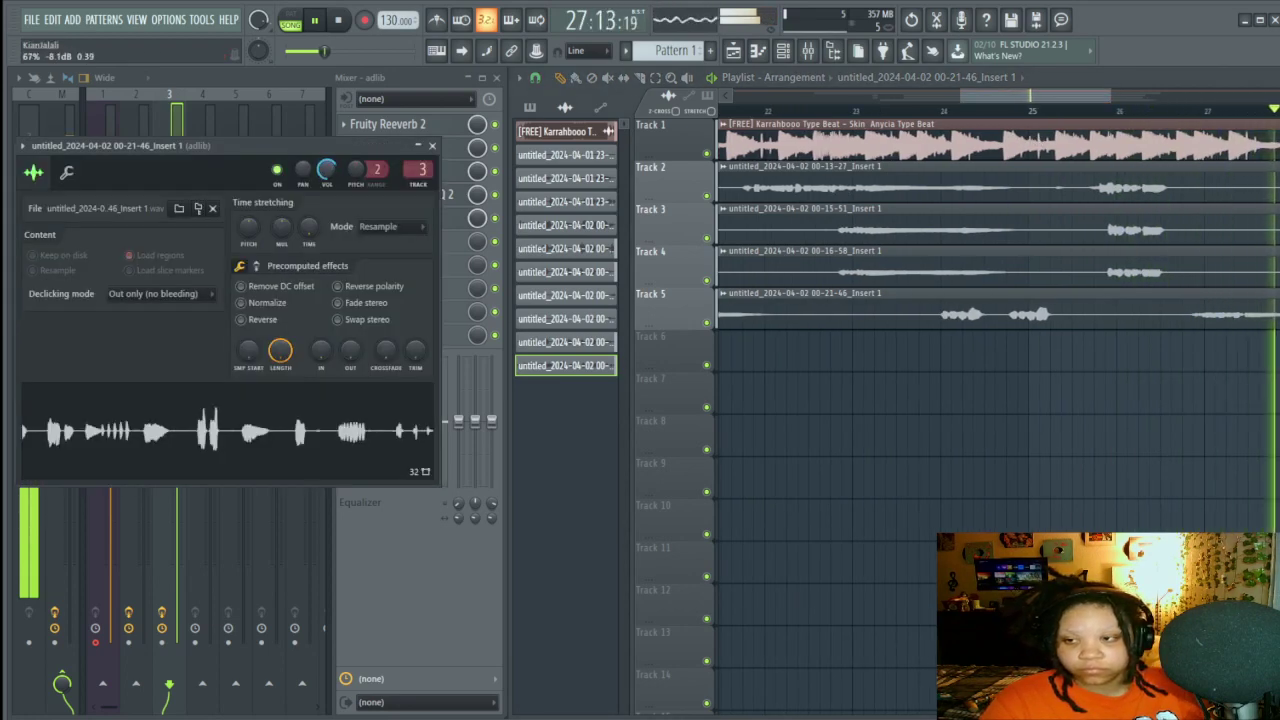
left_click(434, 148)
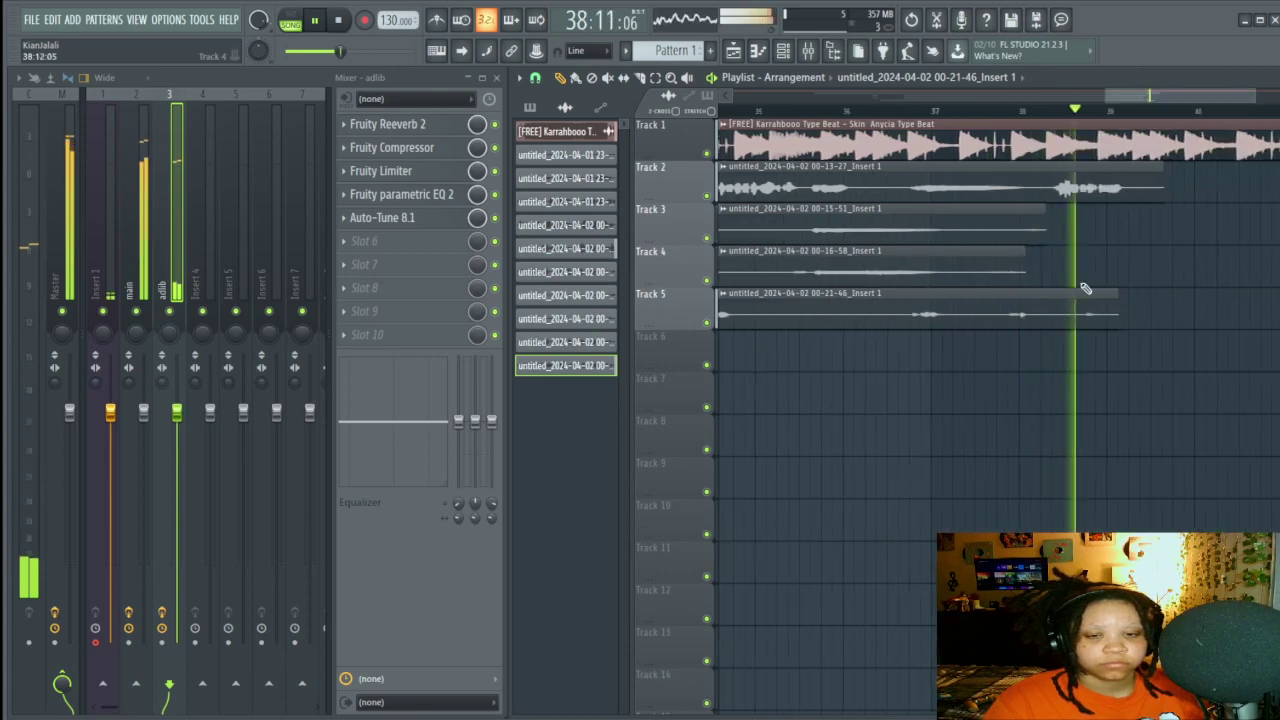
Step: Delete the take from Track 5 and stop playback
right_click(1073, 303)
key("space")
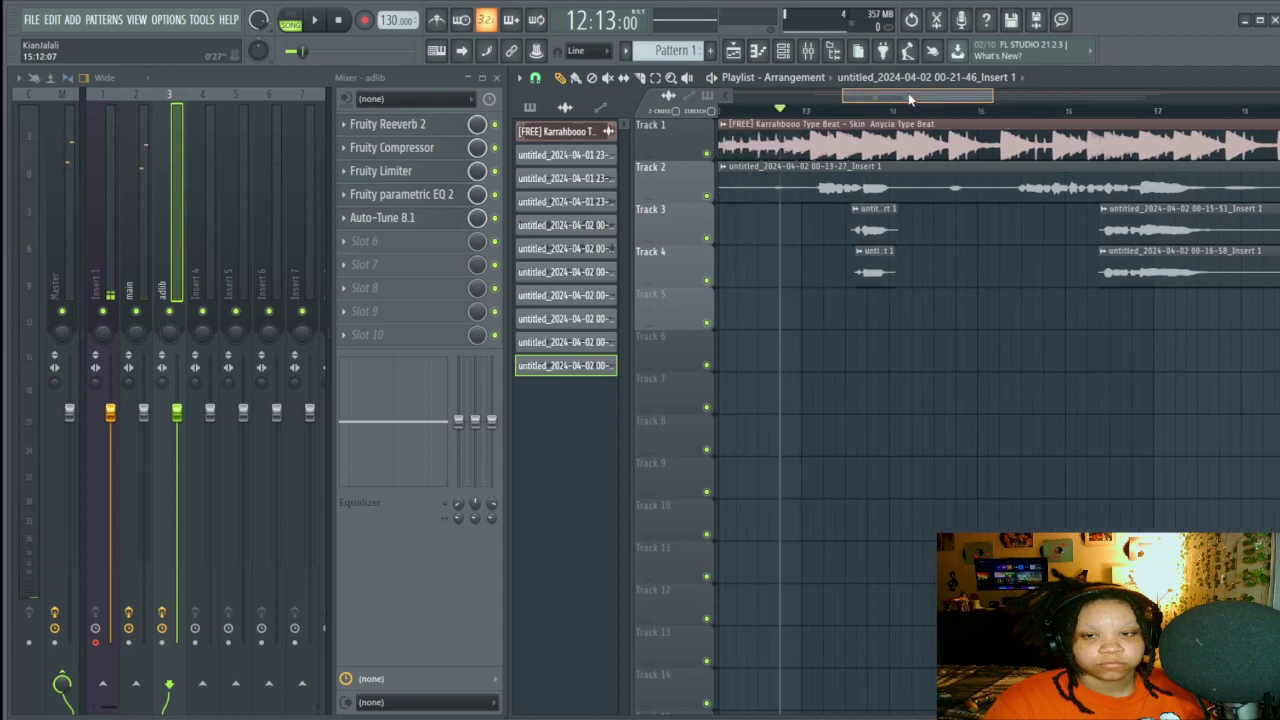
Step: Record a replacement take from 12:13 through Insert 1 and route it to the adlib mixer track
left_click(95, 290)
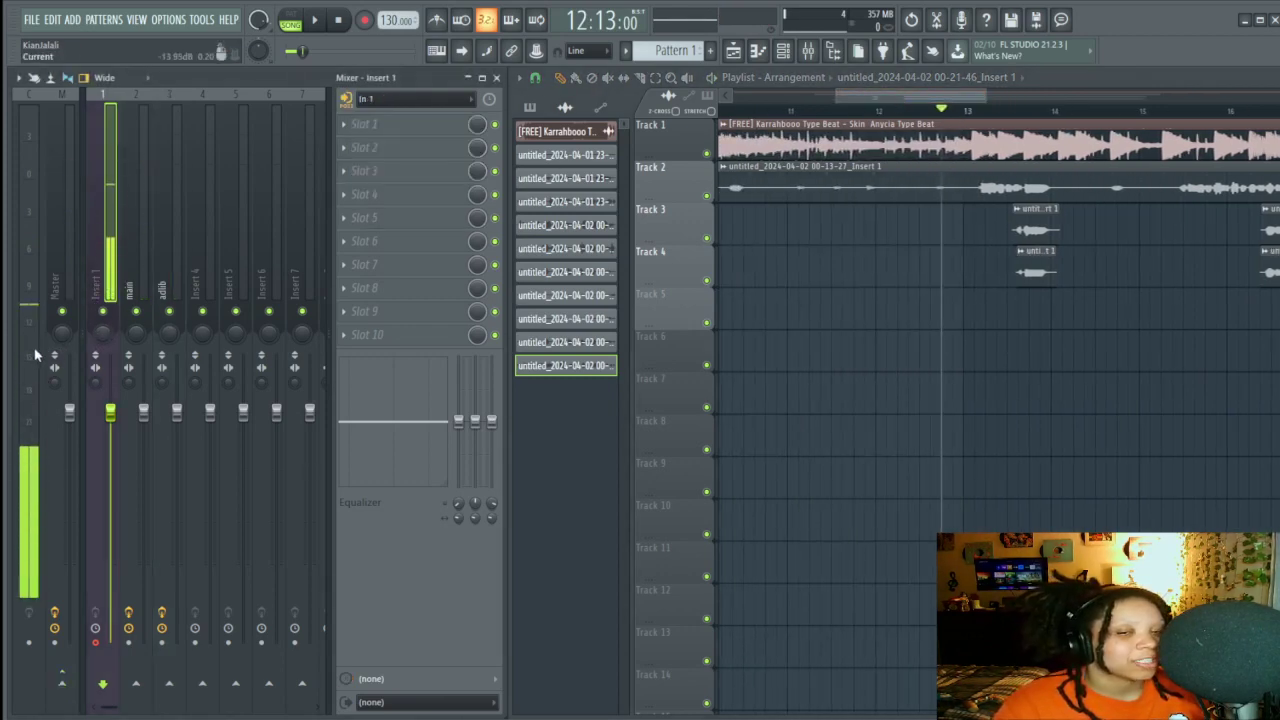
key("space")
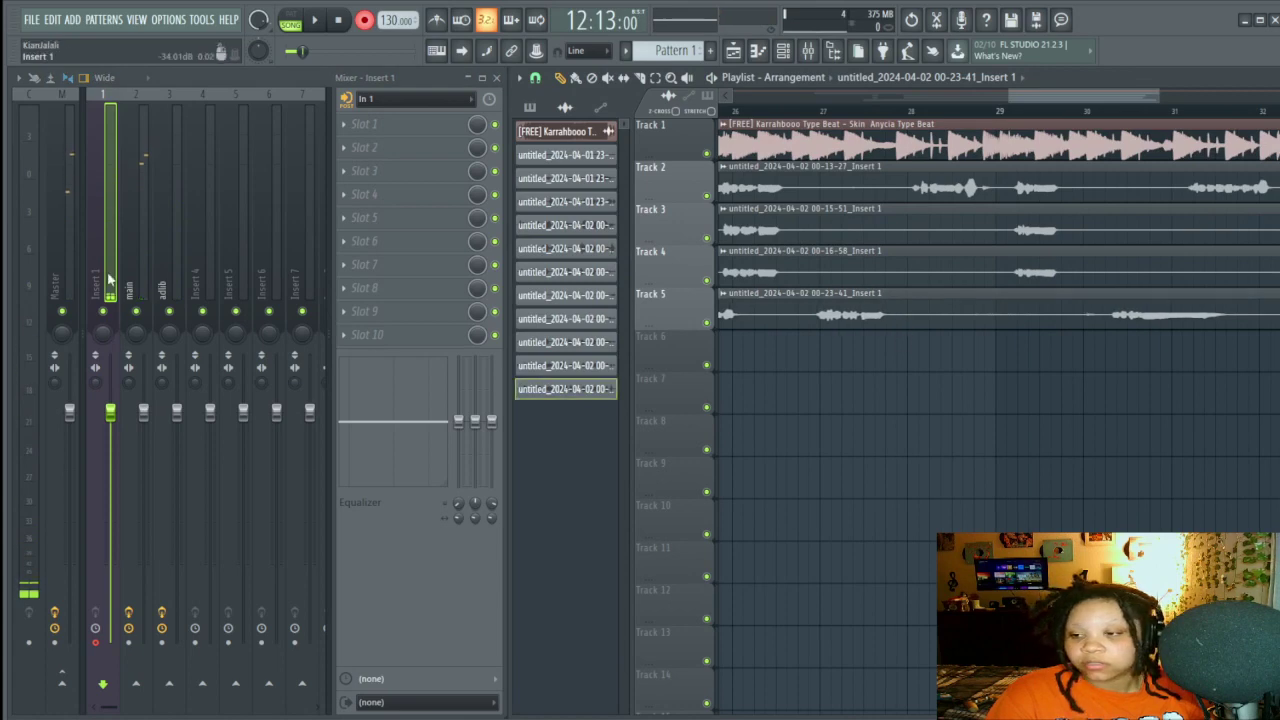
left_click(176, 245)
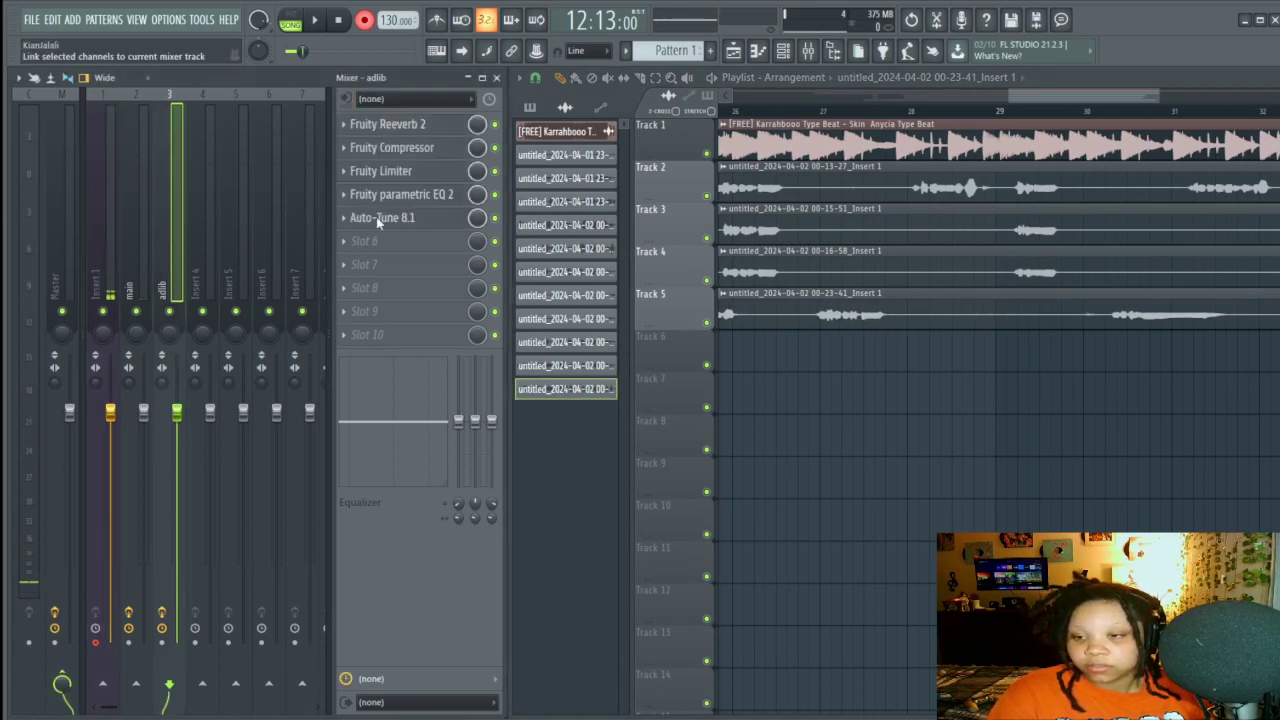
Step: Trim the silent start of the replacement take on Track 5 so that it begins at about bar 14:04
key("space")
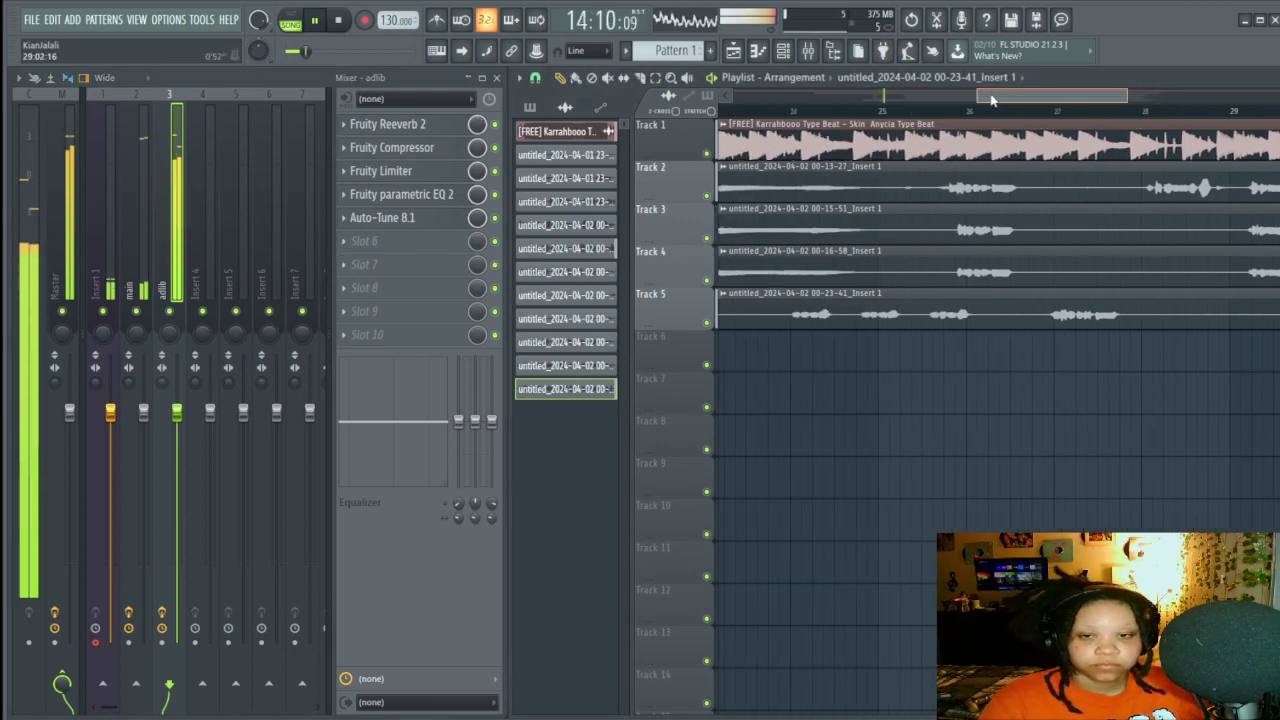
left_click_drag(1013, 102, 853, 100)
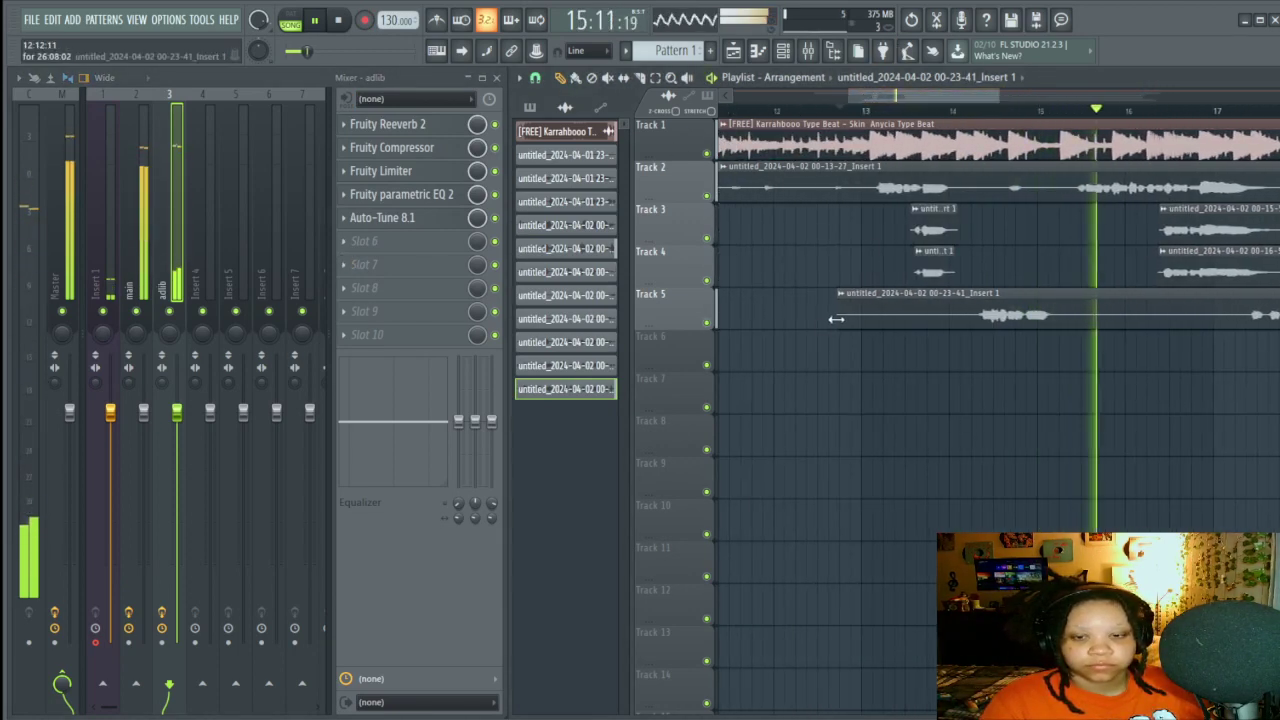
left_click_drag(825, 328, 975, 339)
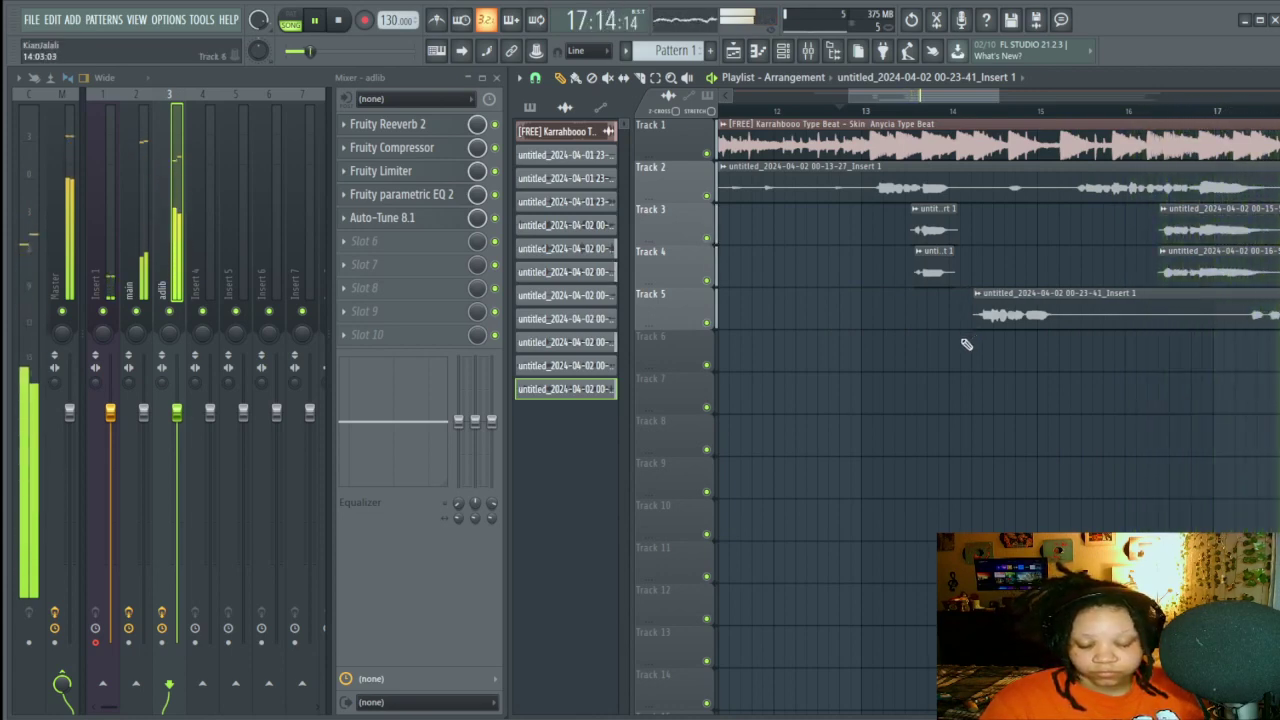
left_click_drag(1043, 309, 1040, 309)
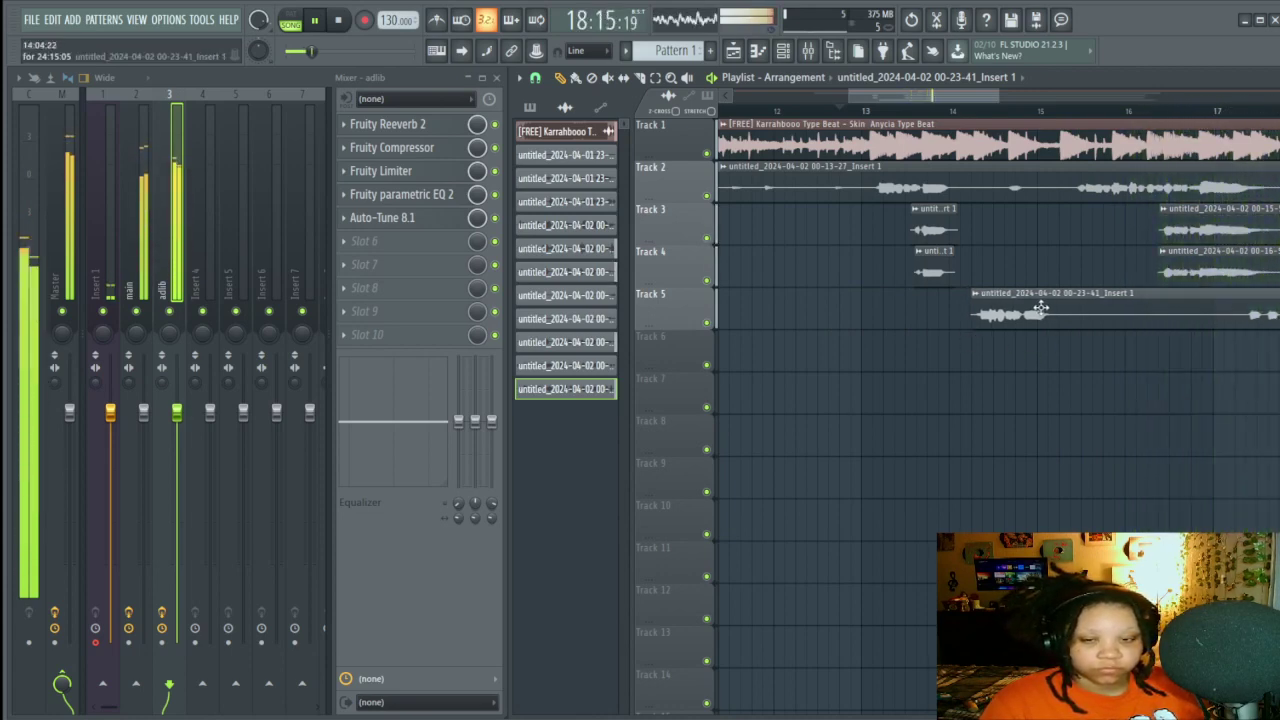
Step: Replay the Track 5 take from bar 13 and set its volume to 69%
left_click(935, 113)
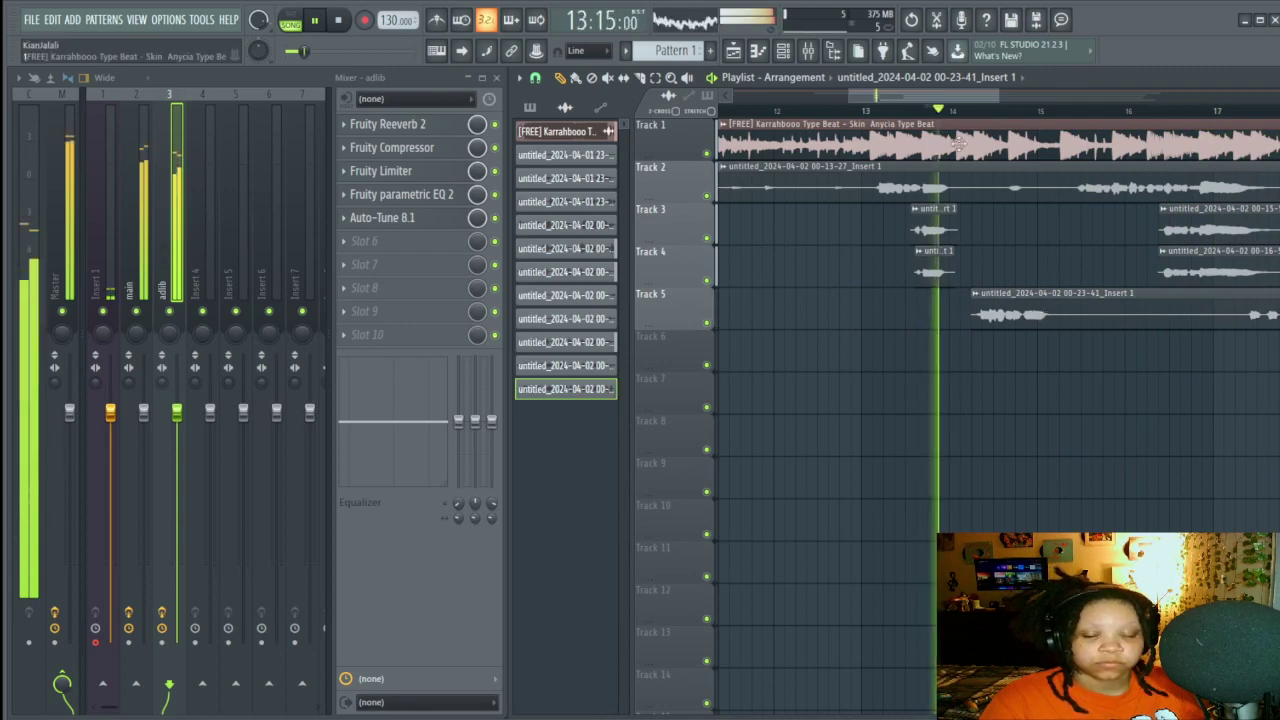
double_click(1046, 300)
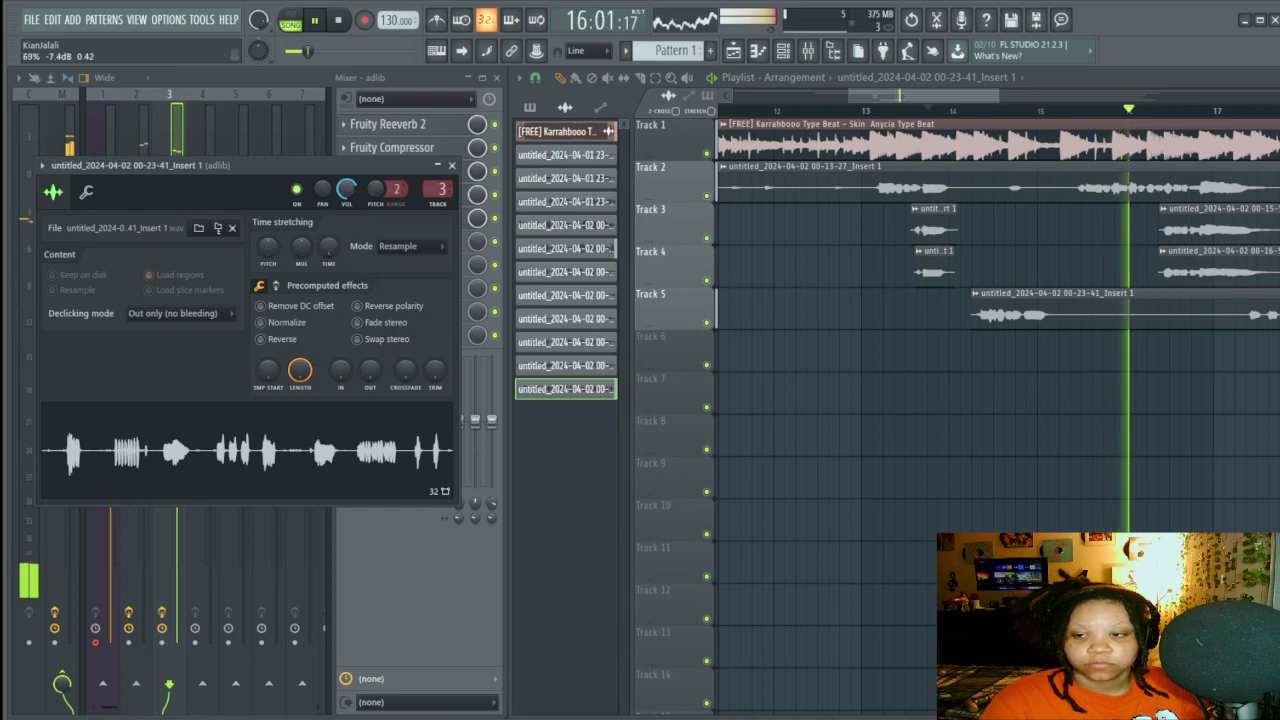
left_click(451, 166)
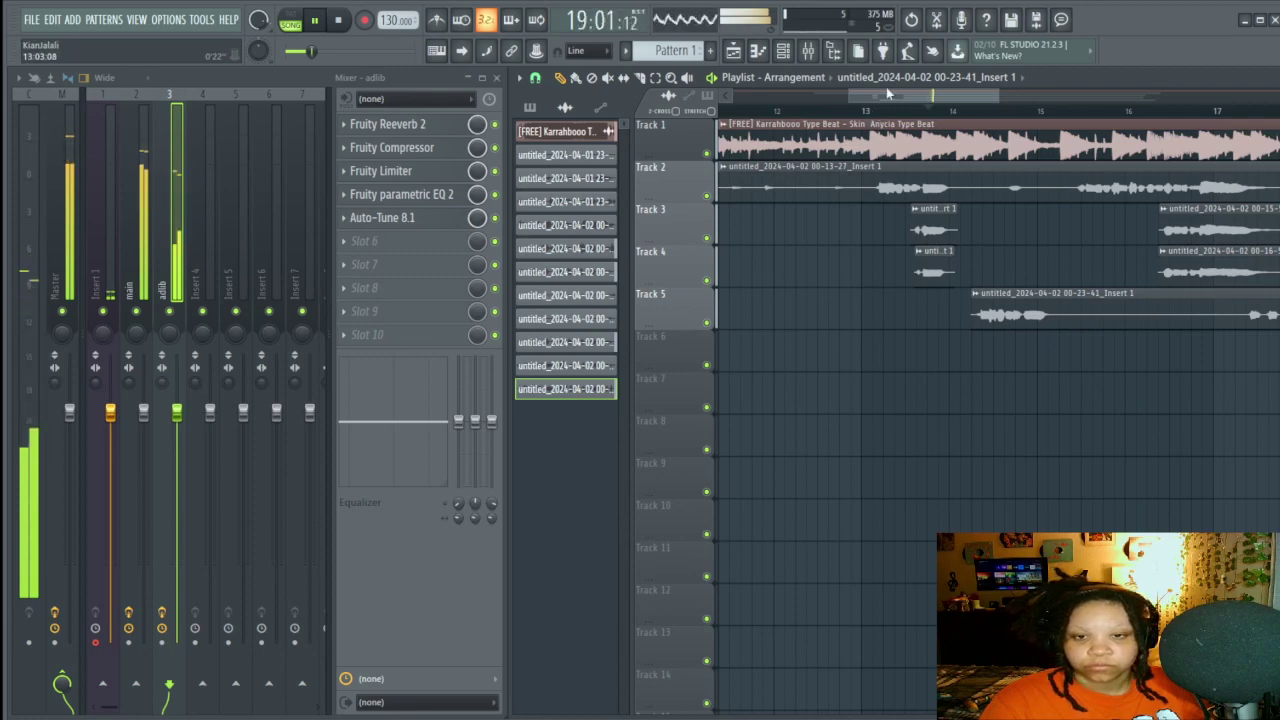
Step: Slice the Track 5 clip at about 23:09, in the gap before the bar 24 phrase
left_click_drag(887, 93, 966, 168)
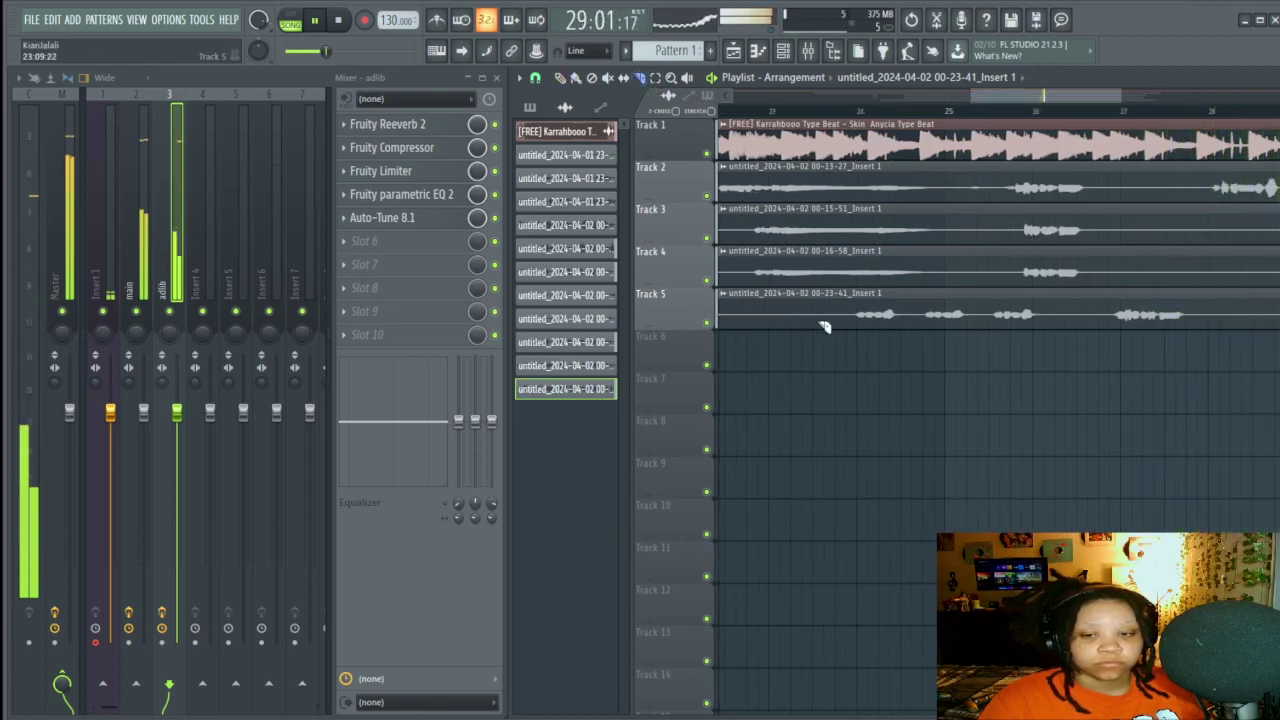
left_click_drag(825, 318, 825, 392)
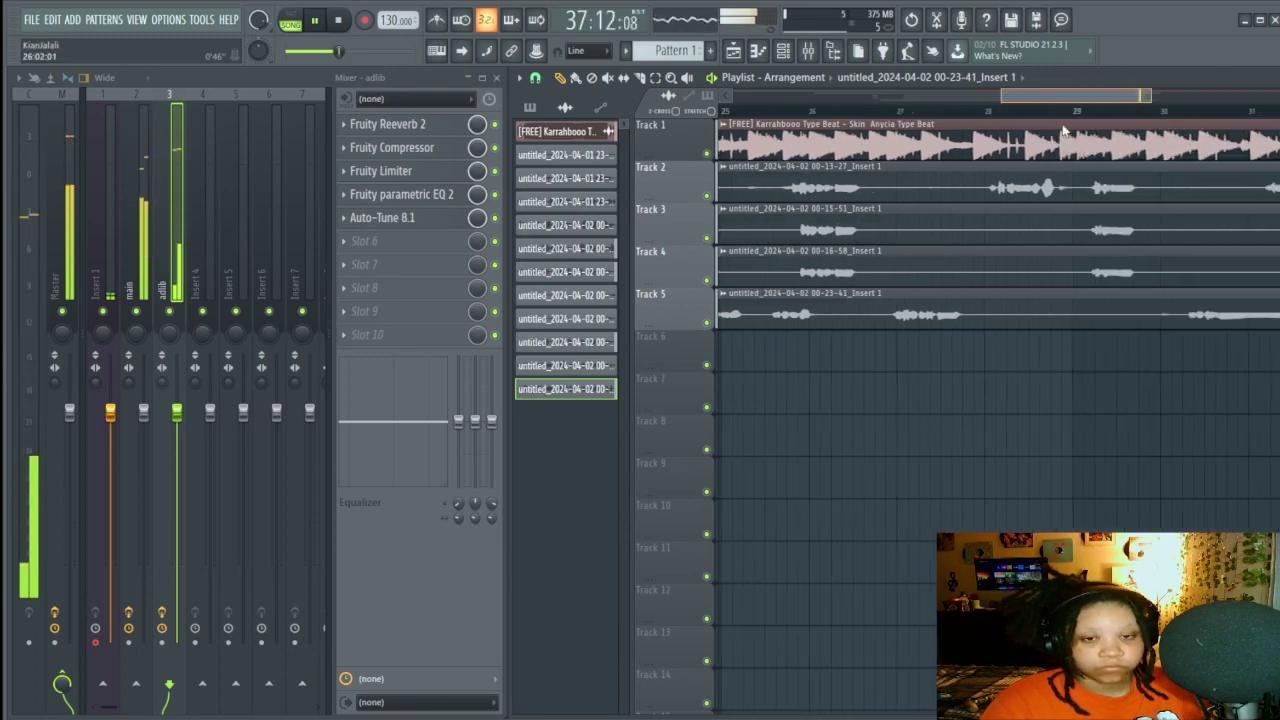
Step: Play the layered arrangement through, including from 7:08, to check all vocal takes against the beat
left_click_drag(1034, 99, 862, 150)
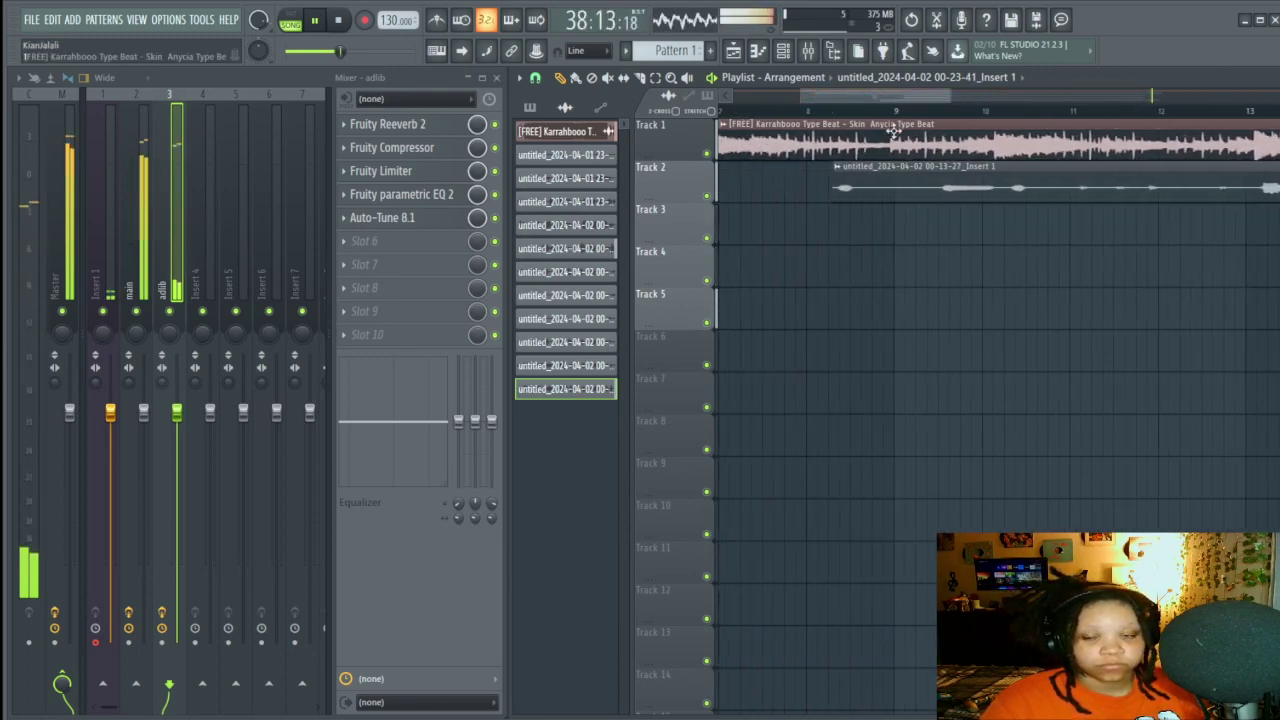
scroll(852, 116, "right", 5)
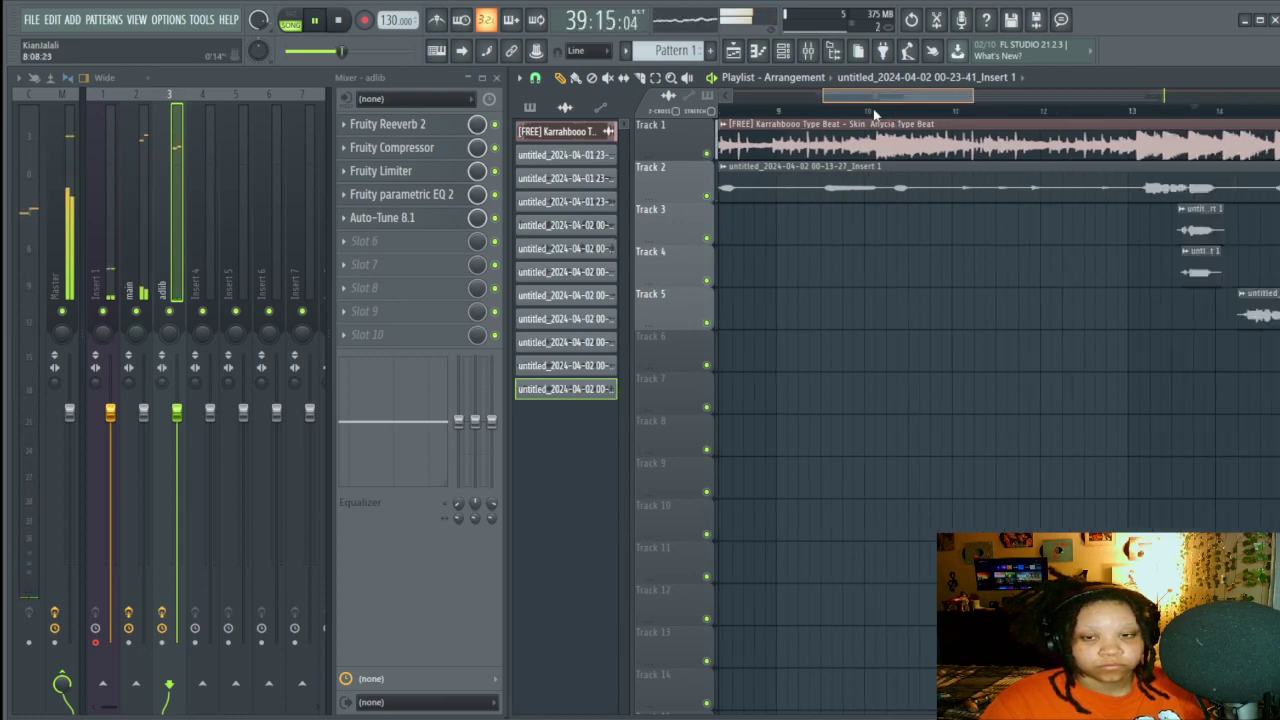
left_click(847, 112)
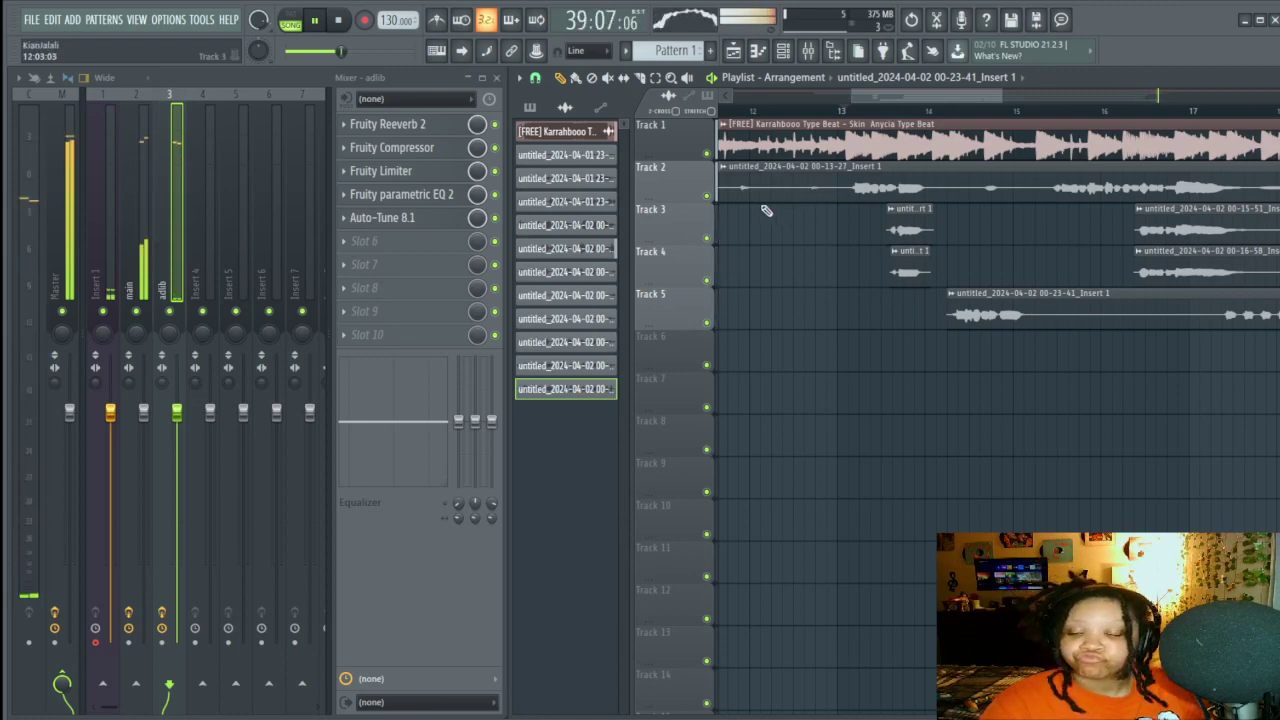
key("space")
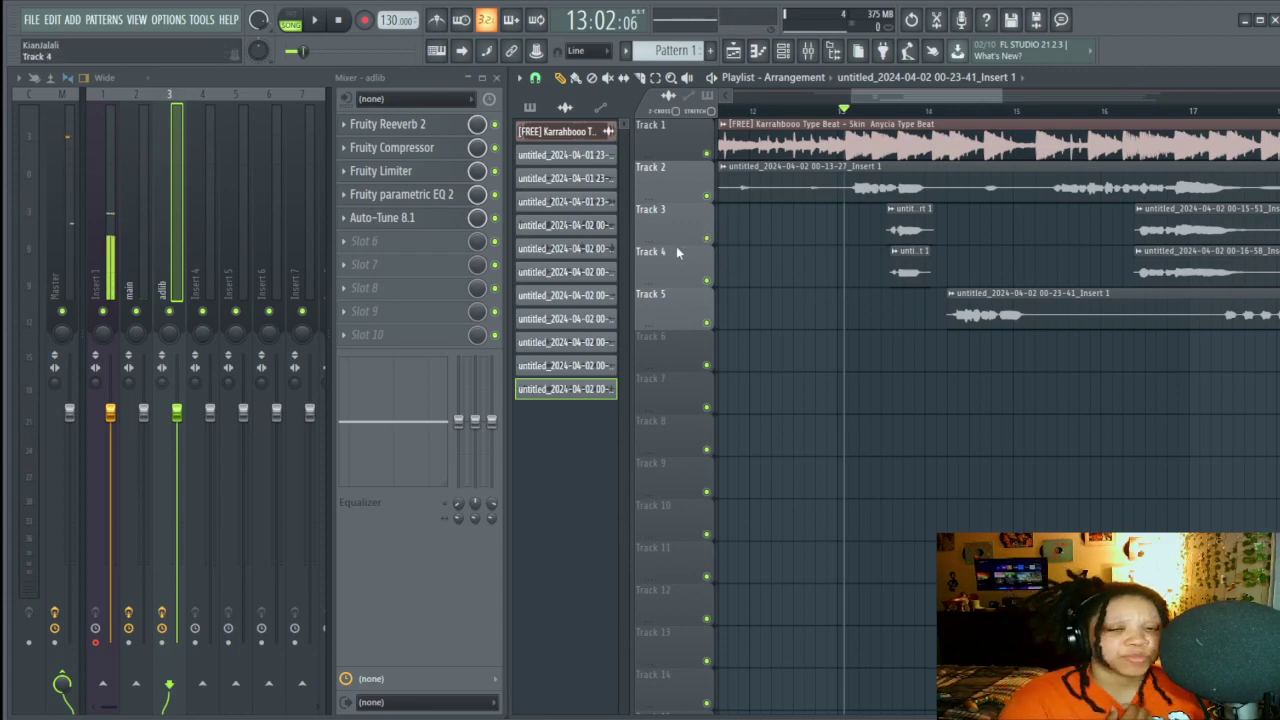
left_click_drag(890, 96, 834, 102)
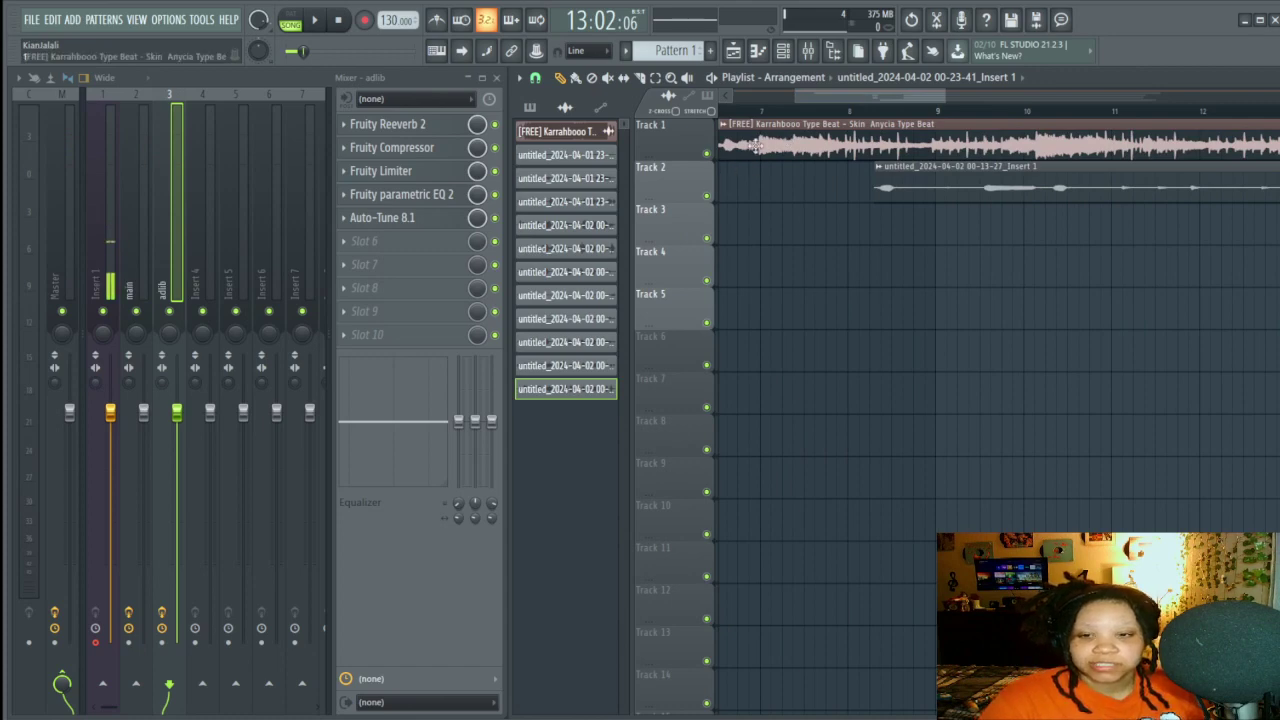
left_click(803, 109)
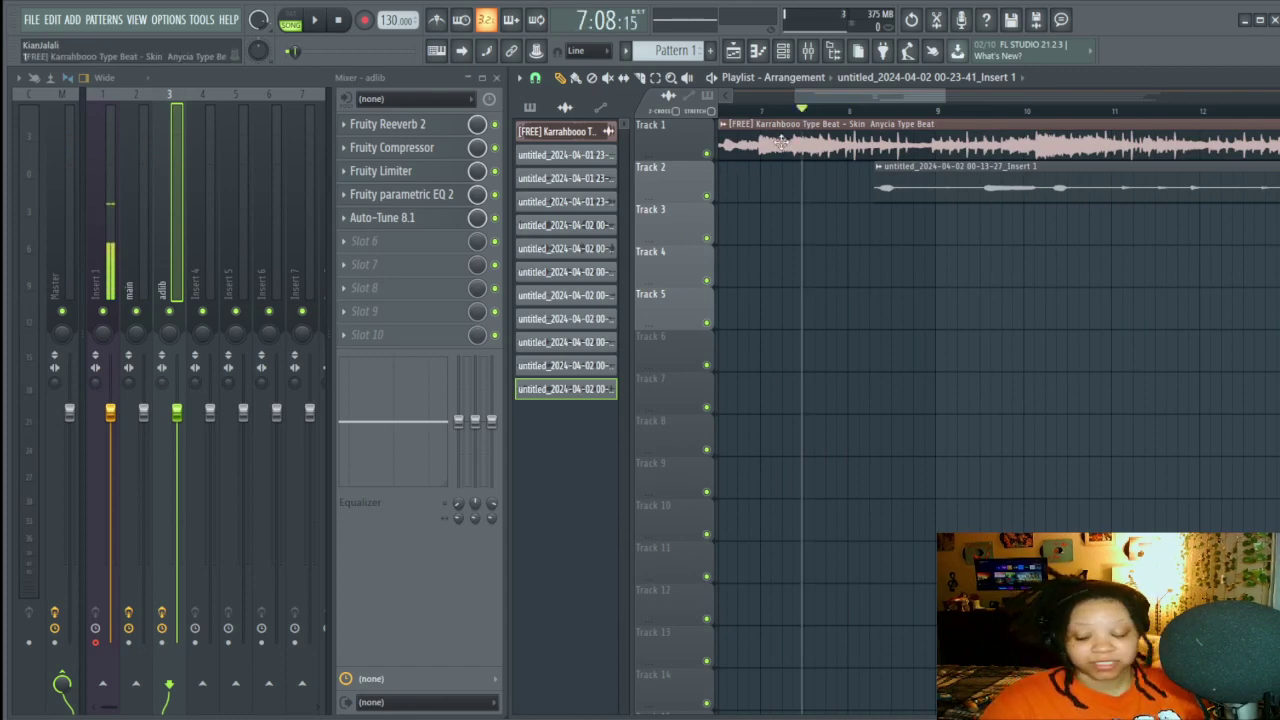
key("space")
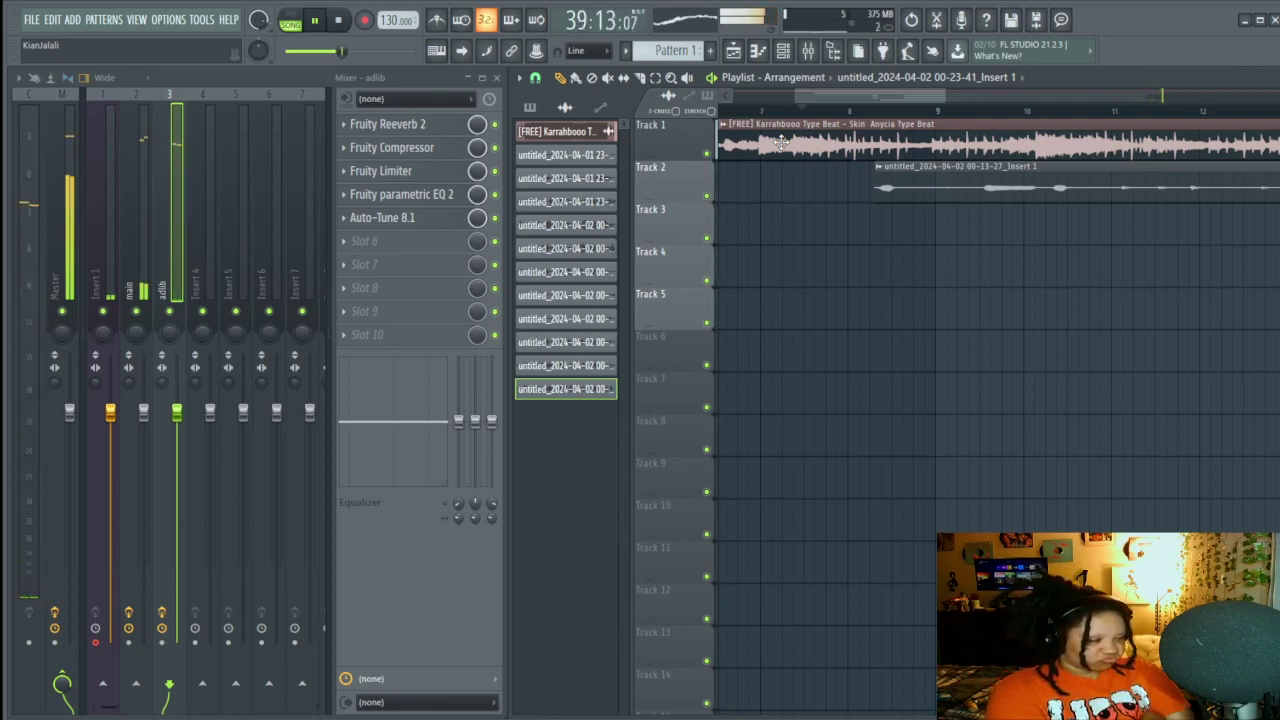
key("space")
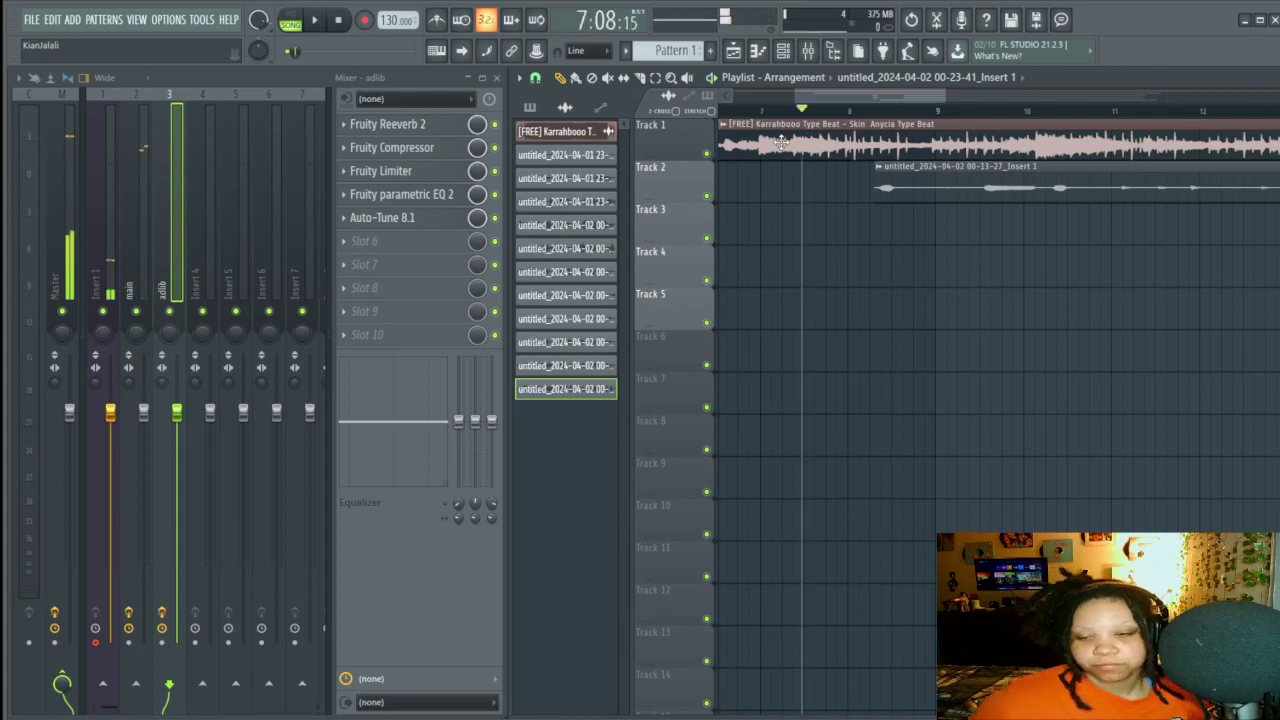